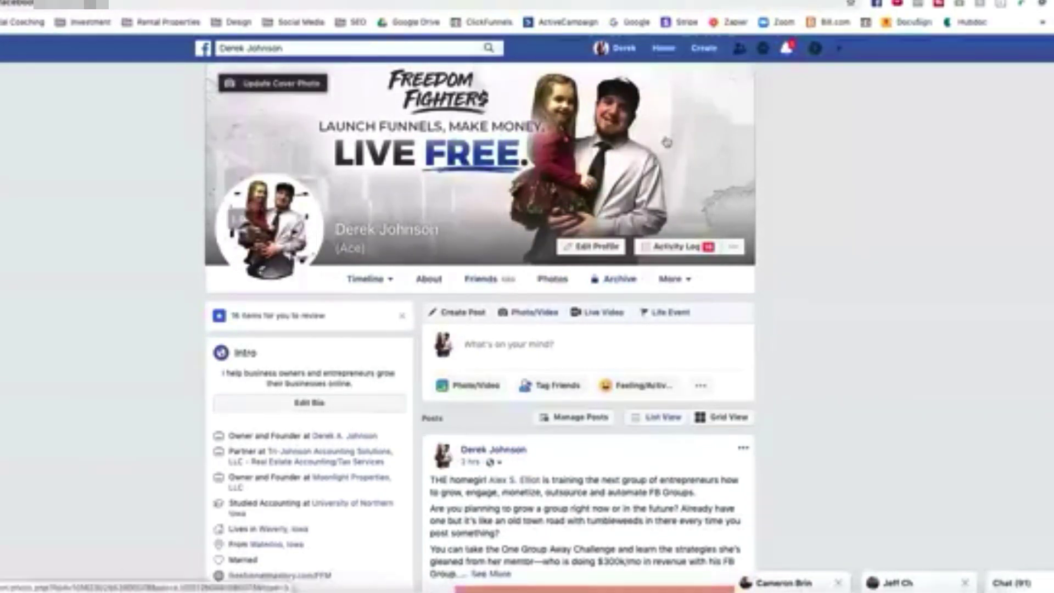
# - View the cover photo full-size, then follow the freefunnelmastery.com/FFM link in the Intro
pyautogui.click(666, 141)
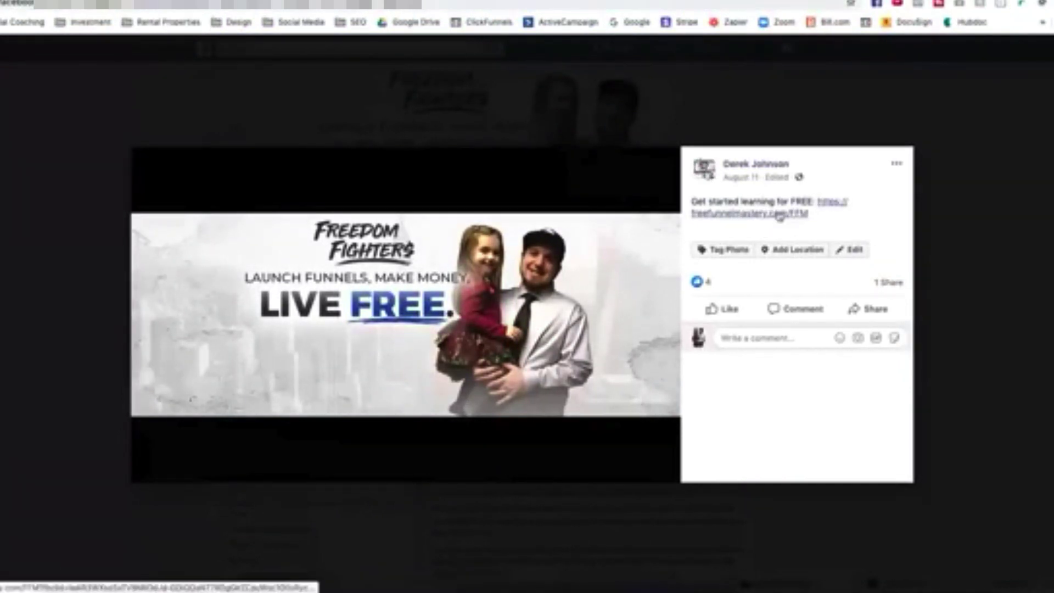
pyautogui.click(996, 212)
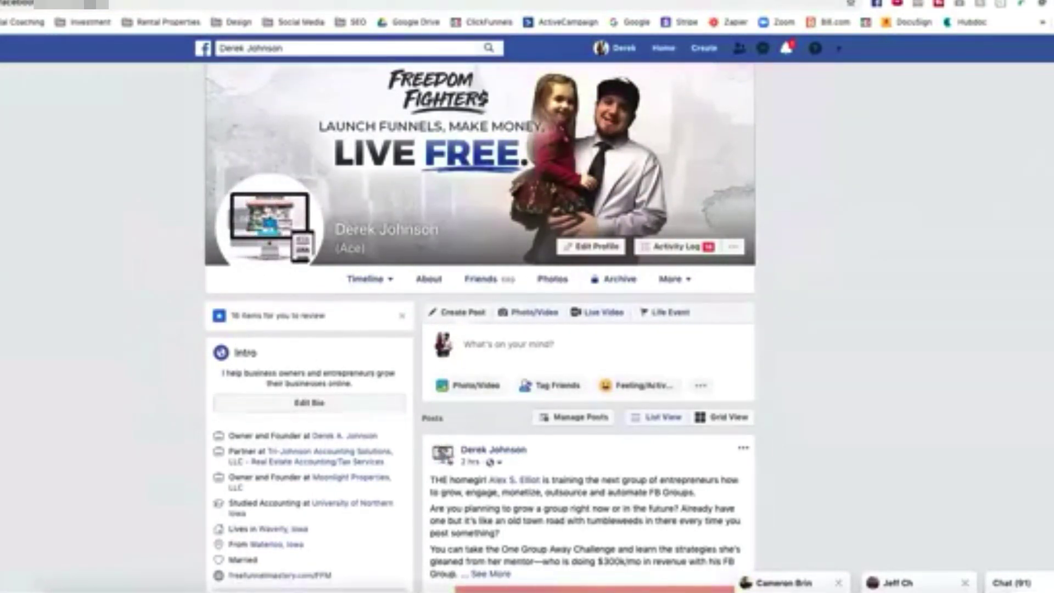
pyautogui.scroll(-6, 527, 329)
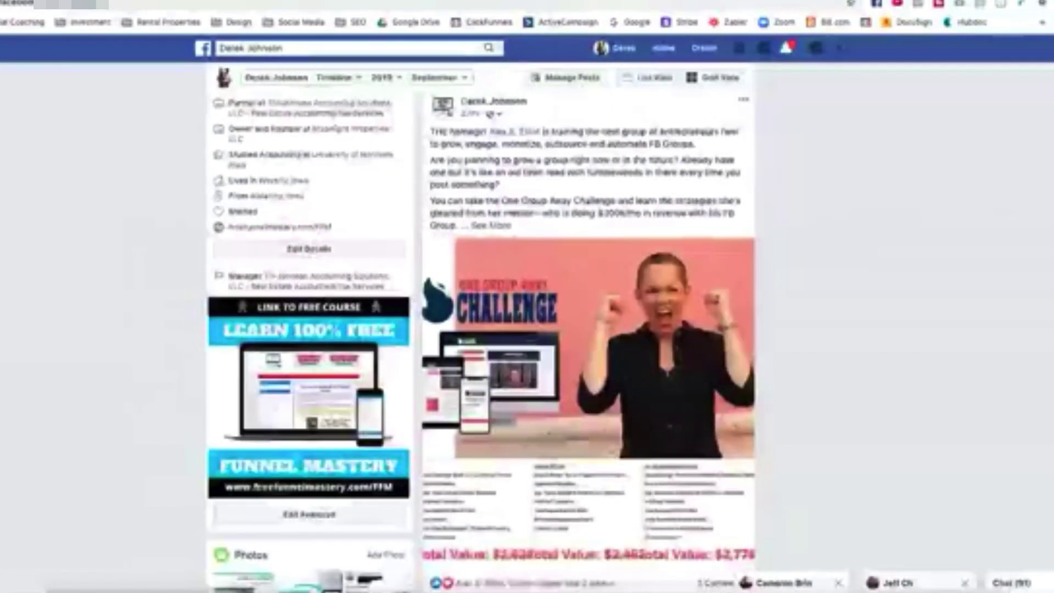
pyautogui.scroll(-1, 527, 329)
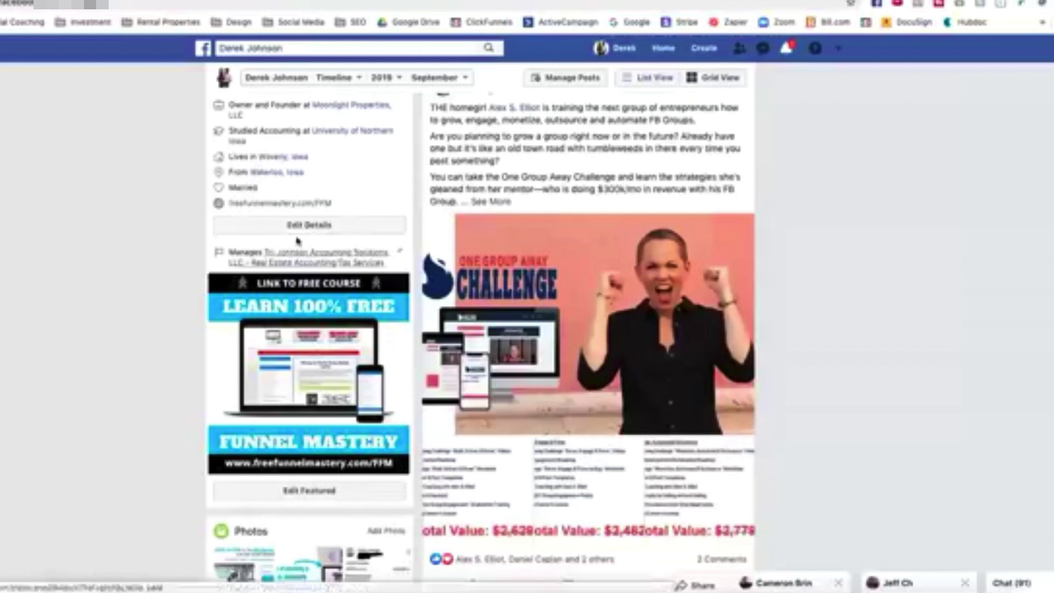
pyautogui.click(282, 205)
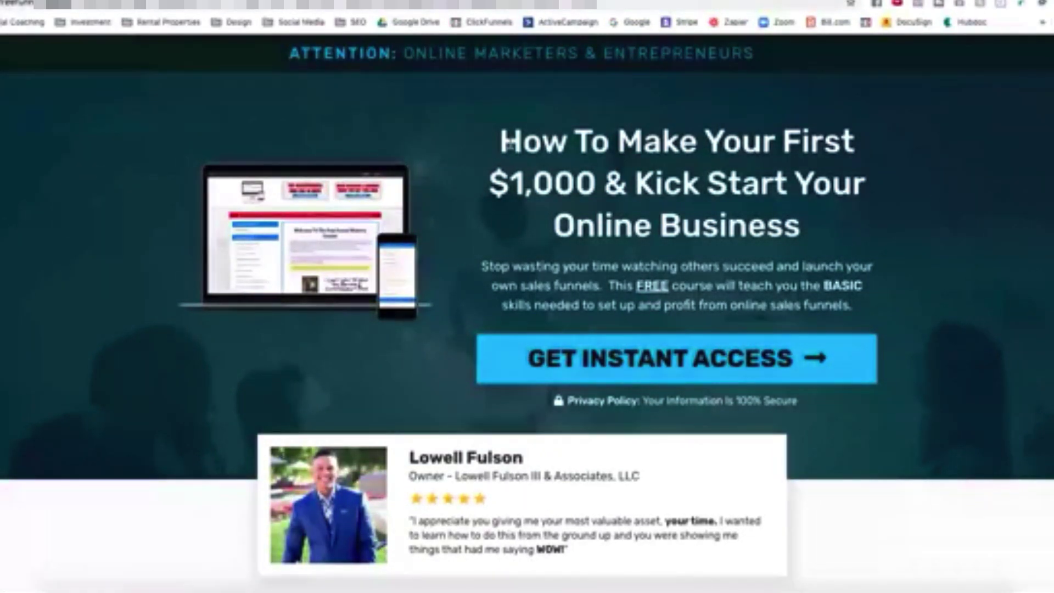
# - Highlight the 'How To Make Your First $1,000' headline and Top 3 Mistakes heading, then scroll to the bottom
pyautogui.moveTo(498, 143); pyautogui.dragTo(833, 222)
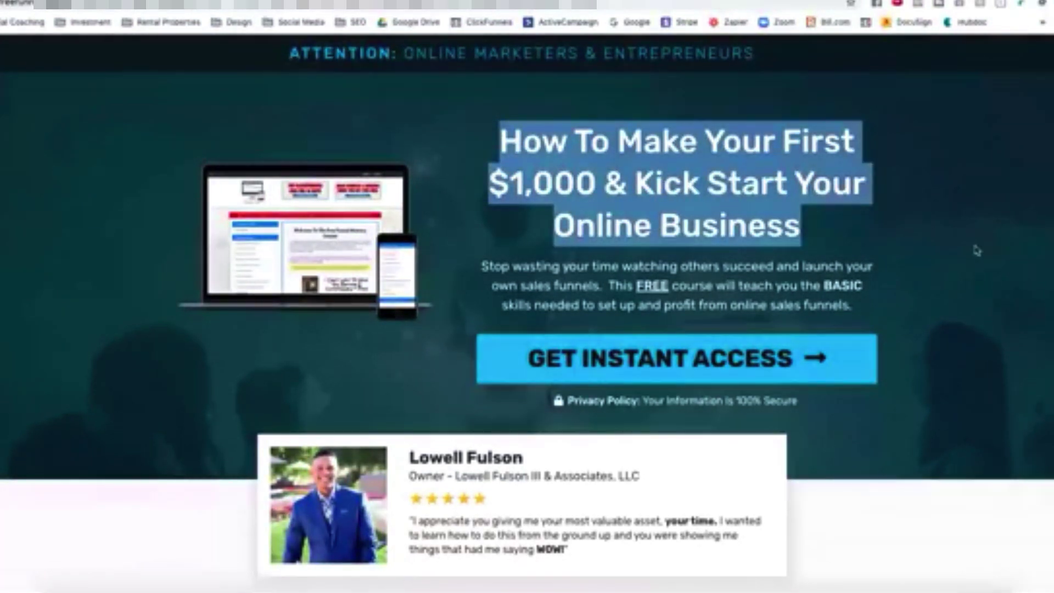
pyautogui.click(620, 274)
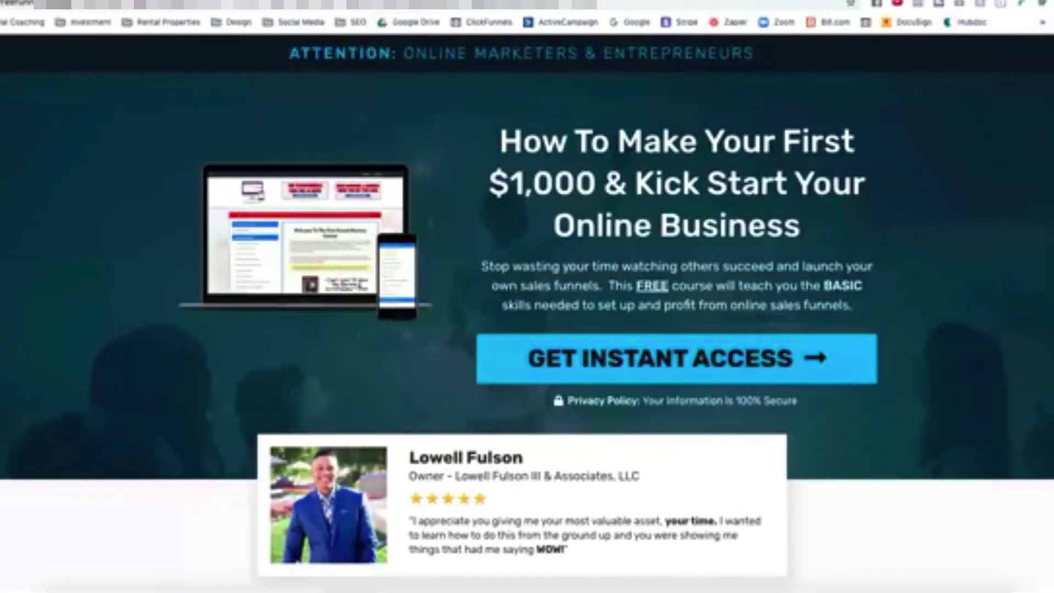
pyautogui.scroll(-9, 442, 376)
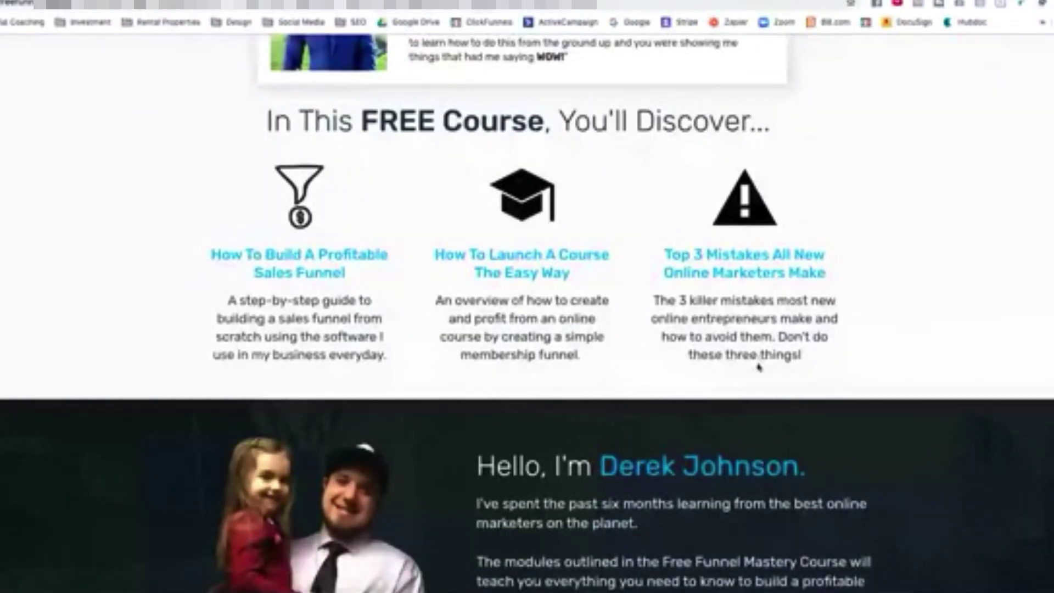
pyautogui.moveTo(664, 250); pyautogui.dragTo(835, 274)
pyautogui.click(864, 292)
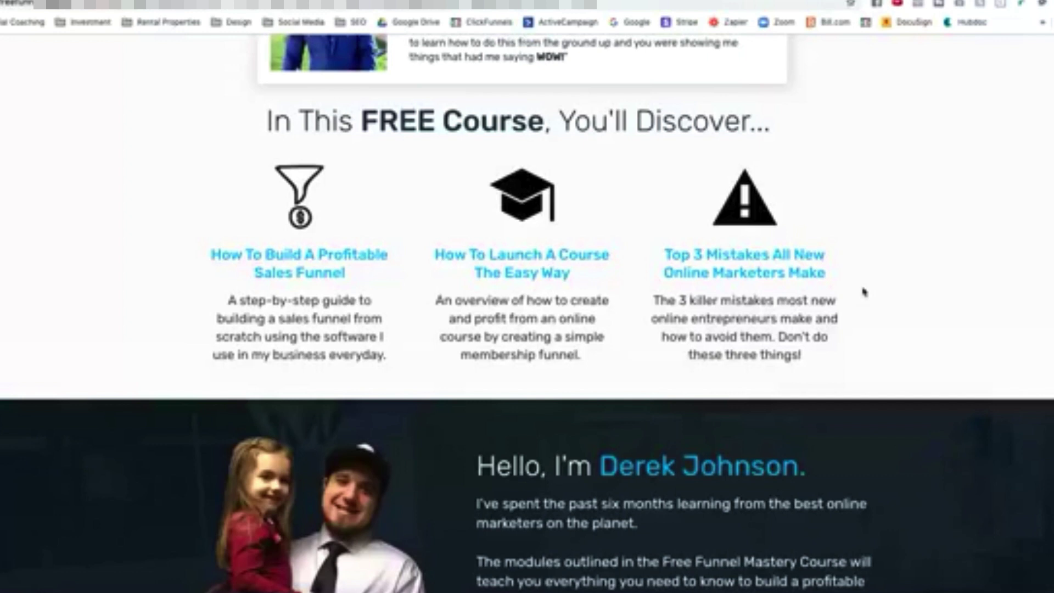
pyautogui.scroll(-6, 526, 313)
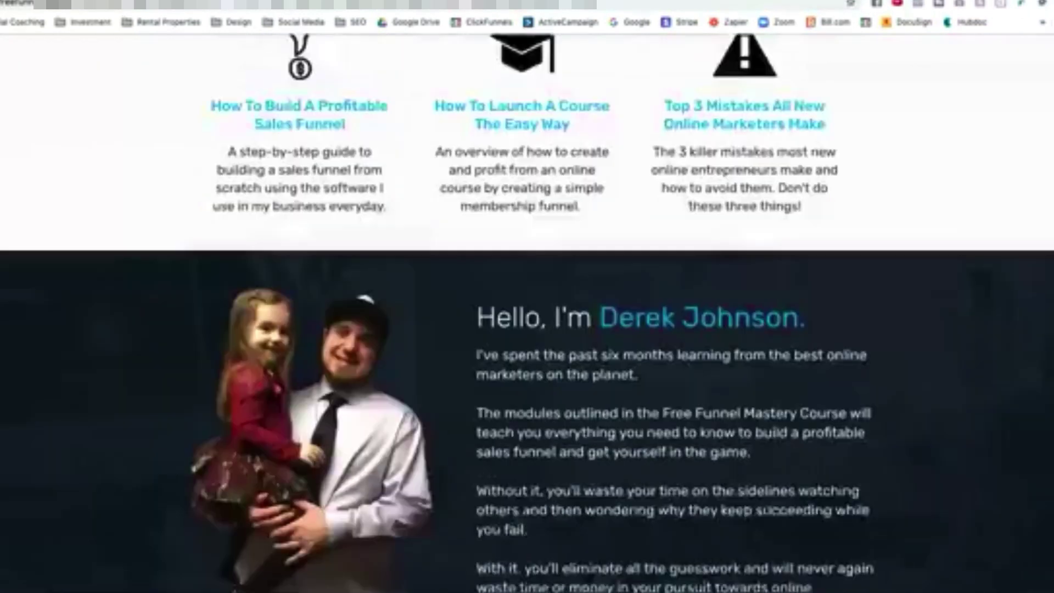
pyautogui.scroll(1, 431, 326)
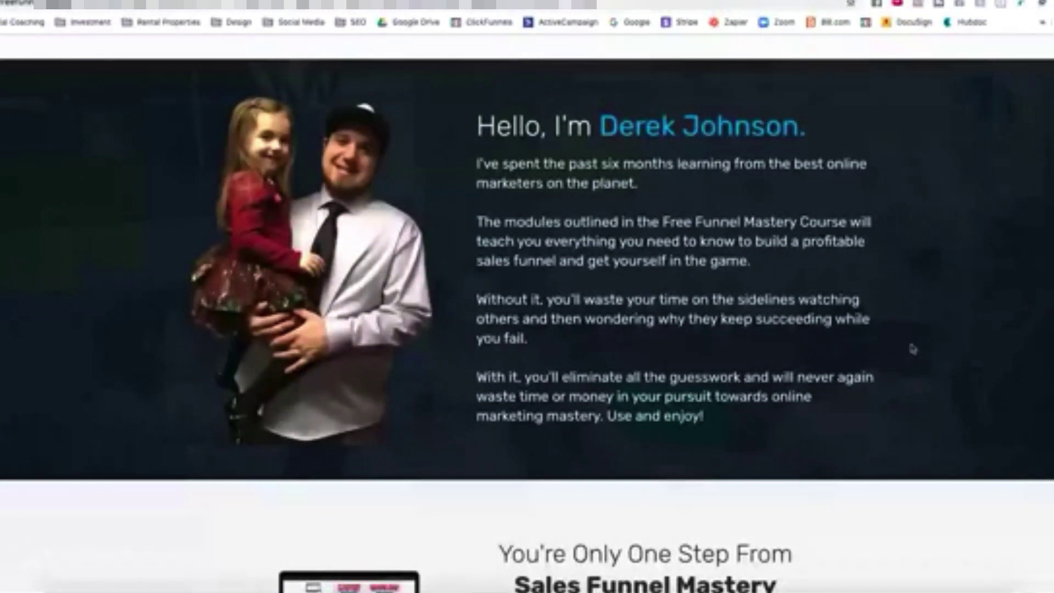
pyautogui.scroll(-3, 527, 297)
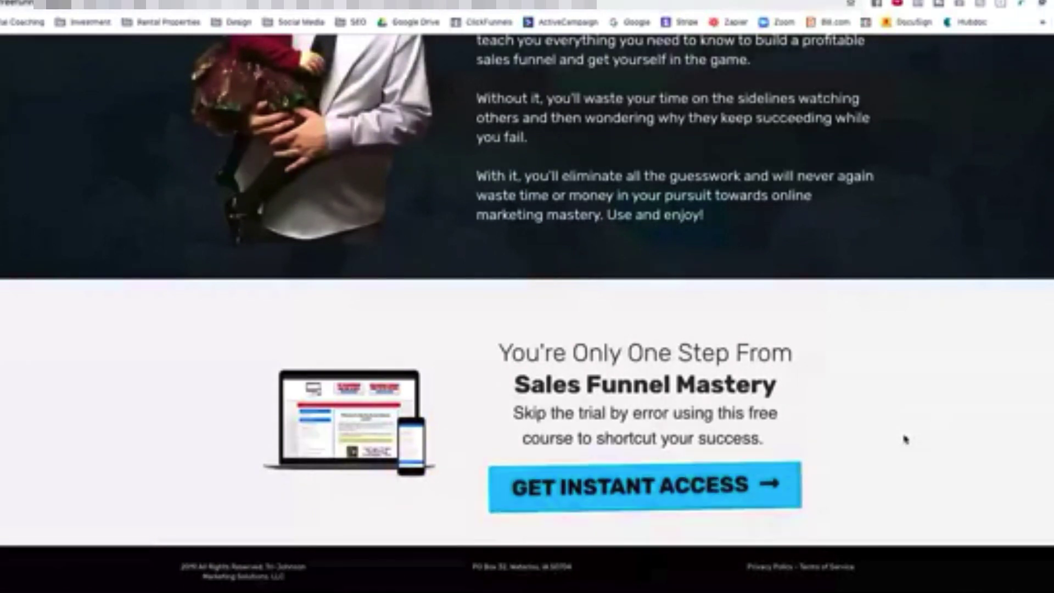
# - Open the GET INSTANT ACCESS signup popup and dismiss it, twice in a row
pyautogui.click(693, 483)
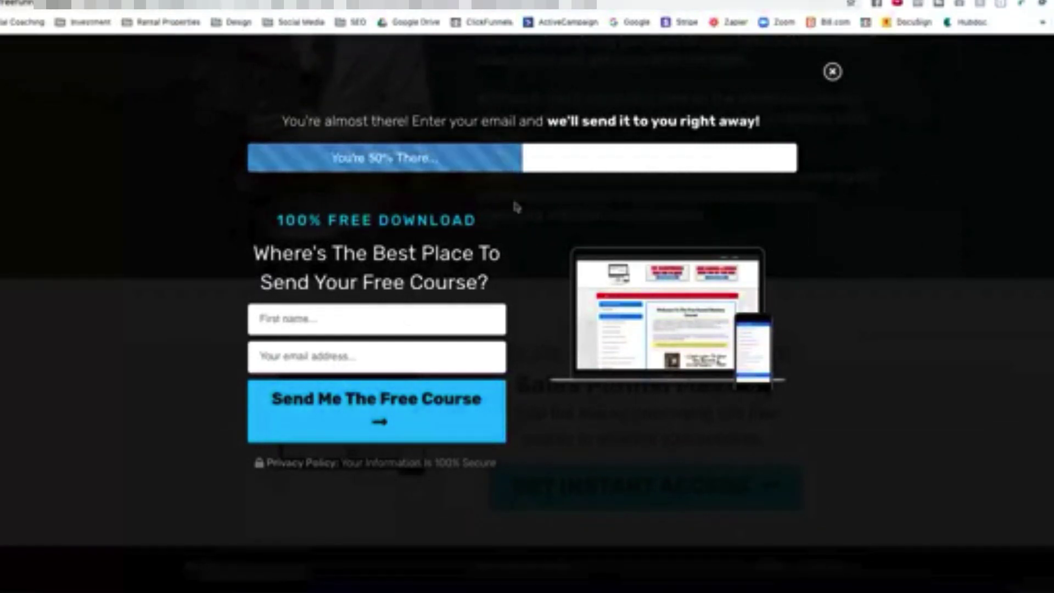
pyautogui.click(832, 72)
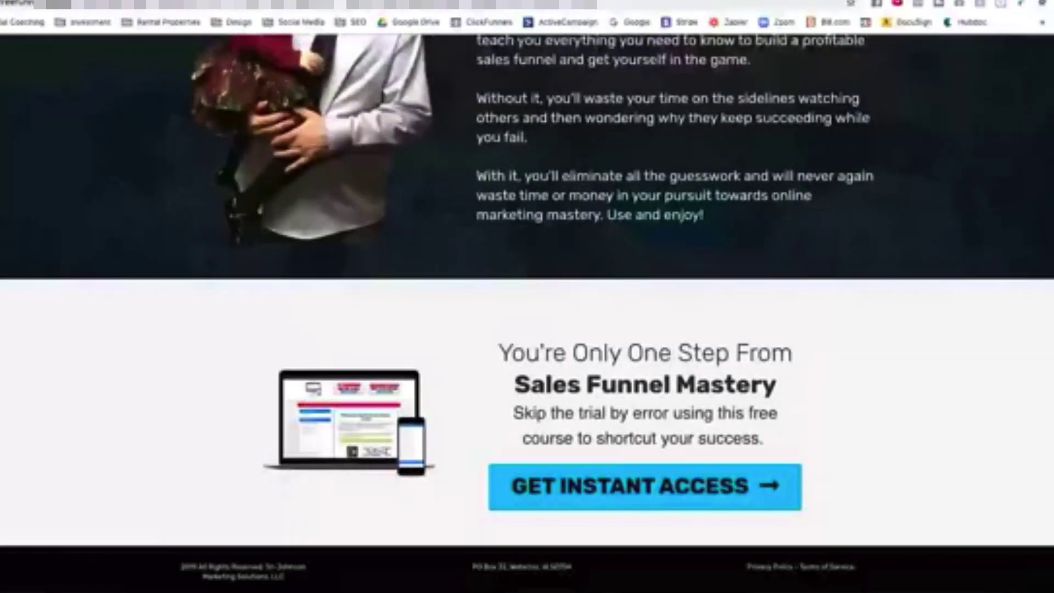
pyautogui.click(727, 486)
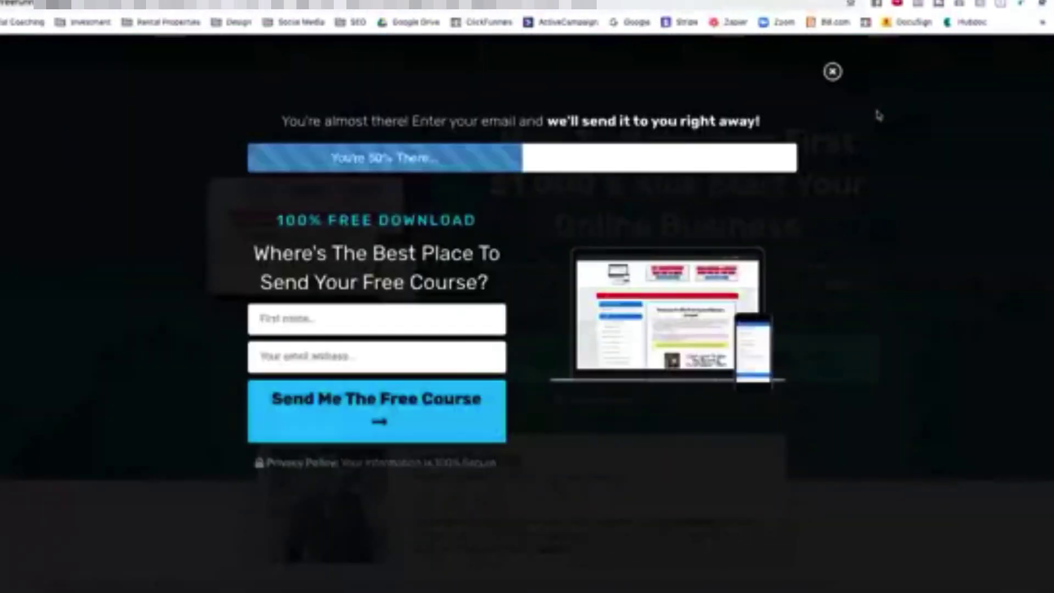
pyautogui.click(832, 72)
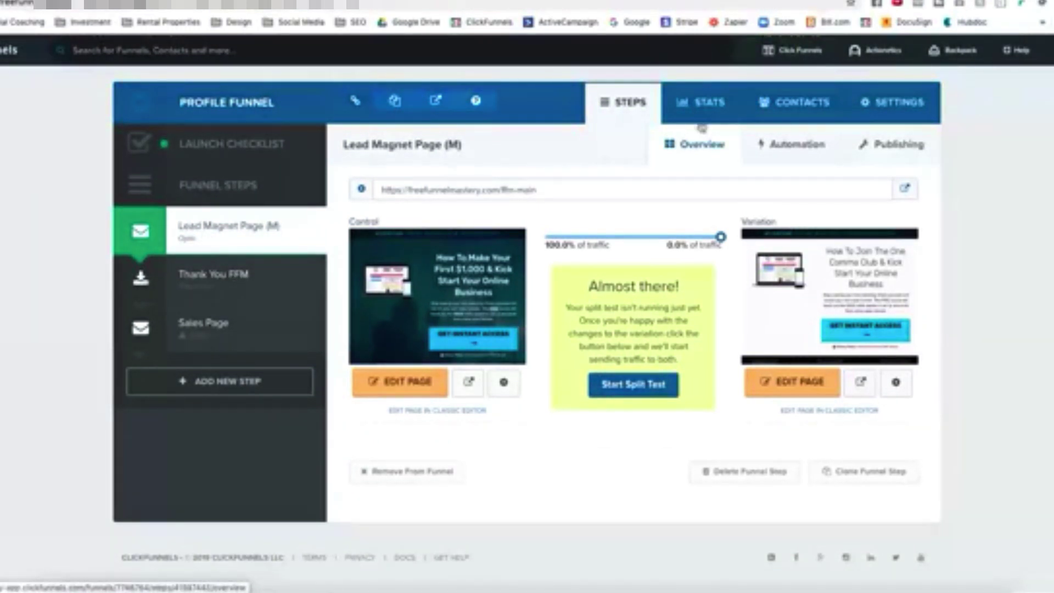
# - Bring up the Click Funnels navigation menu options
pyautogui.moveTo(785, 55)
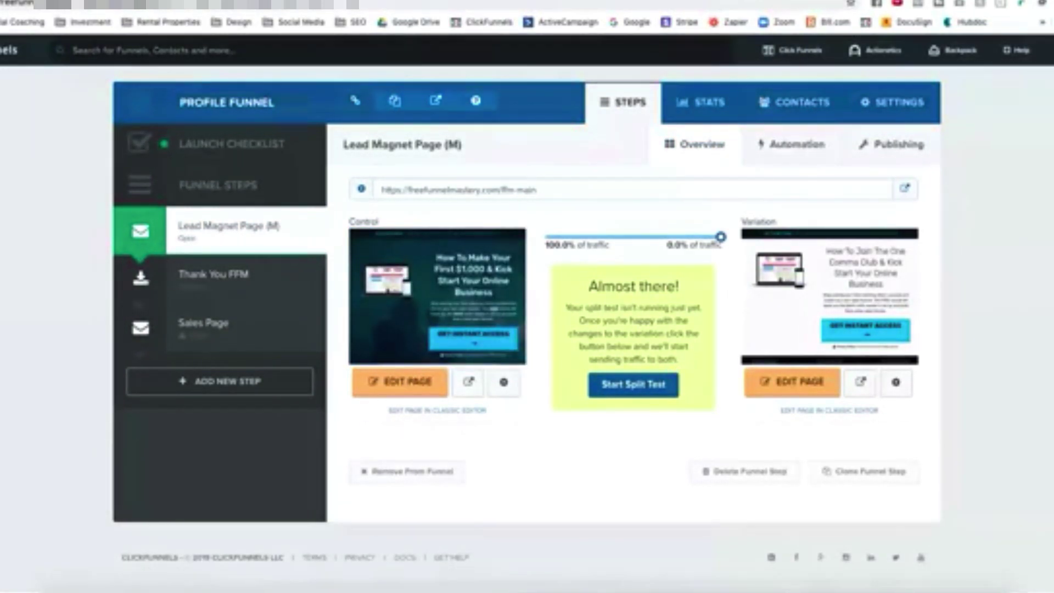
# - Submit the free course signup with the saved name and e-mail, then open the special offer
pyautogui.click(428, 6)
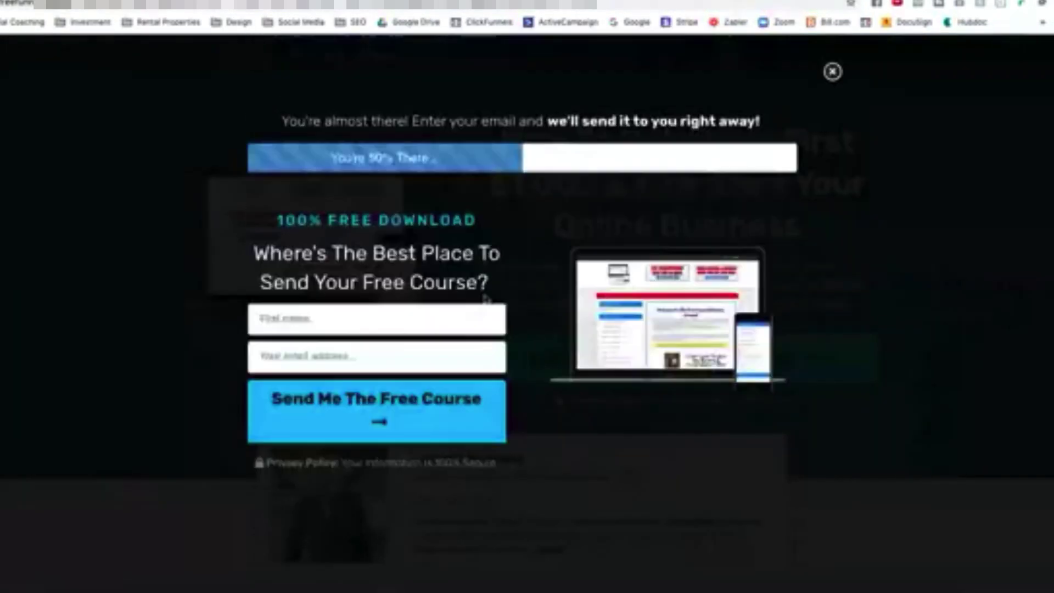
pyautogui.click(358, 319)
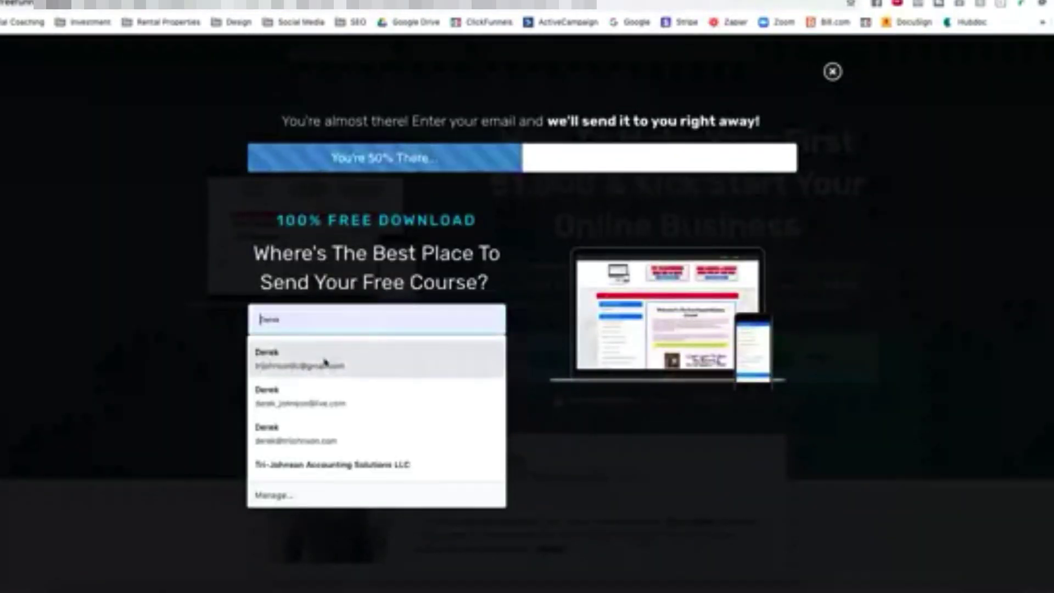
pyautogui.click(352, 364)
pyautogui.click(376, 421)
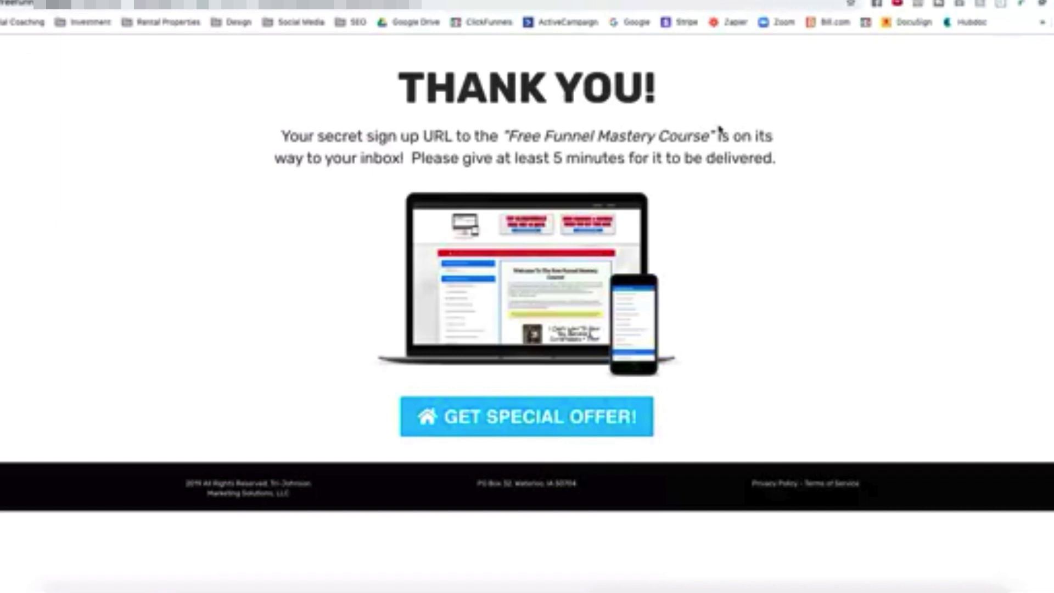
pyautogui.click(535, 422)
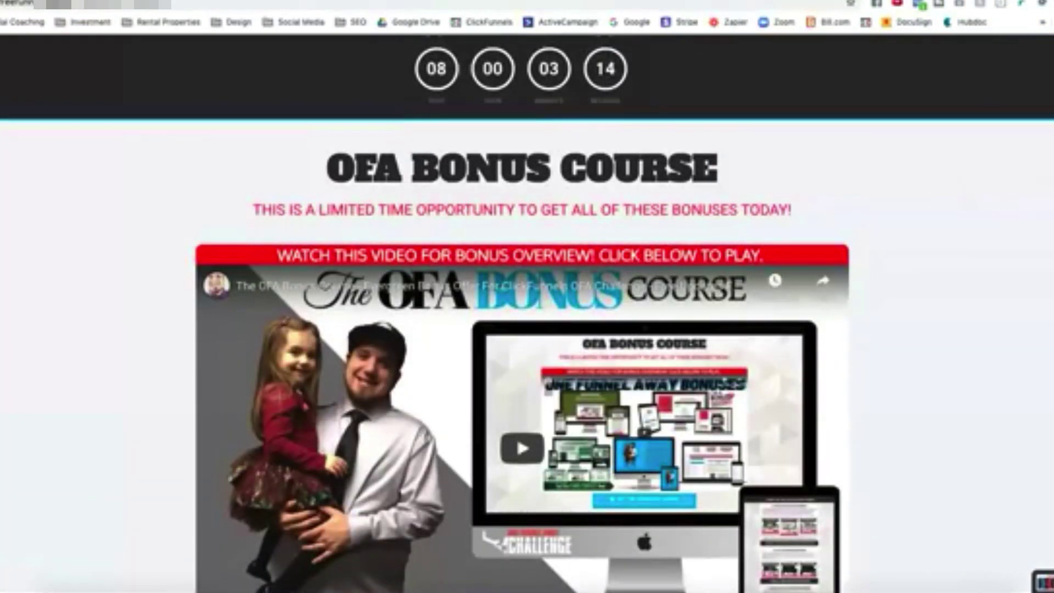
# - Scroll through the OFA Bonus Course bonus sections and checkout form
pyautogui.scroll(-10, 527, 312)
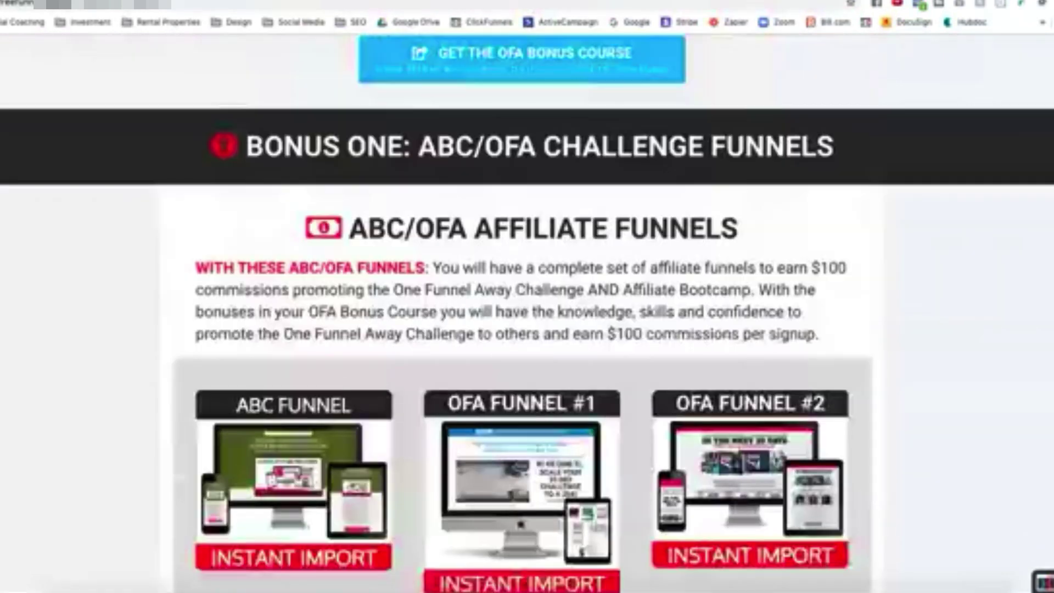
pyautogui.scroll(-3, 527, 312)
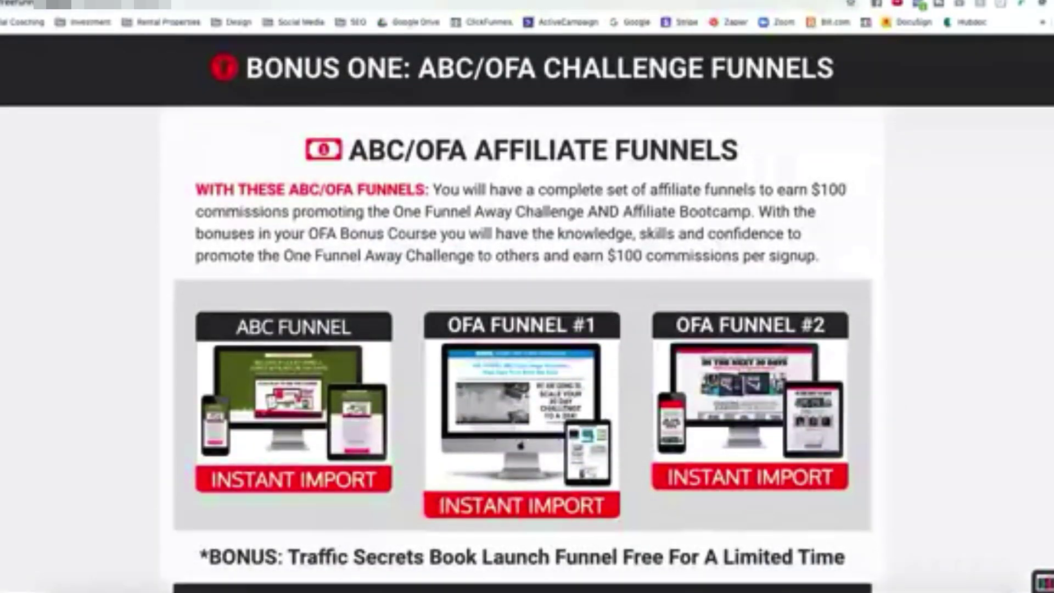
pyautogui.scroll(-15, 522, 313)
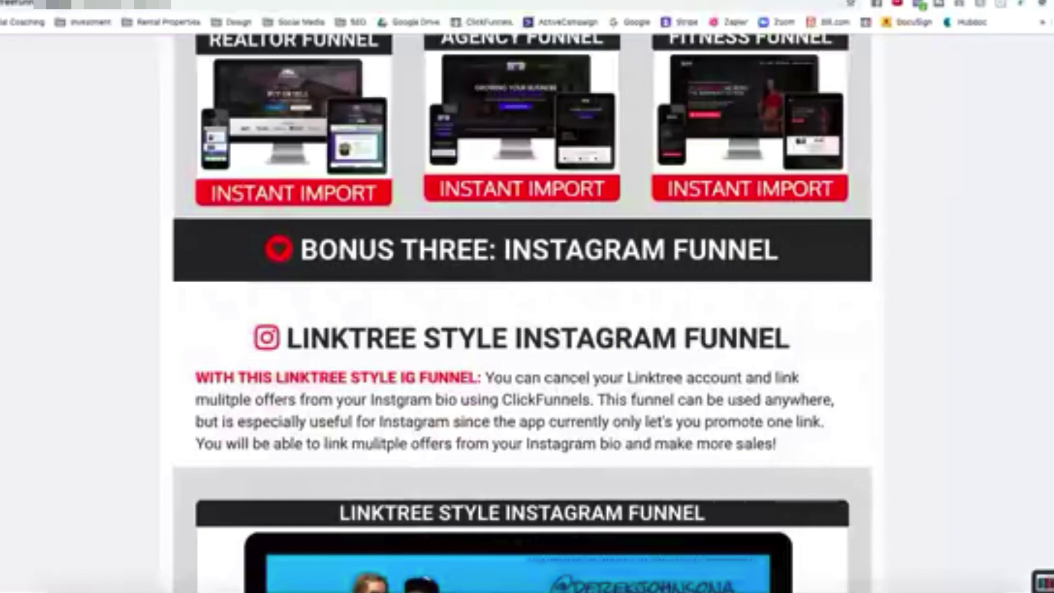
pyautogui.scroll(-10, 522, 313)
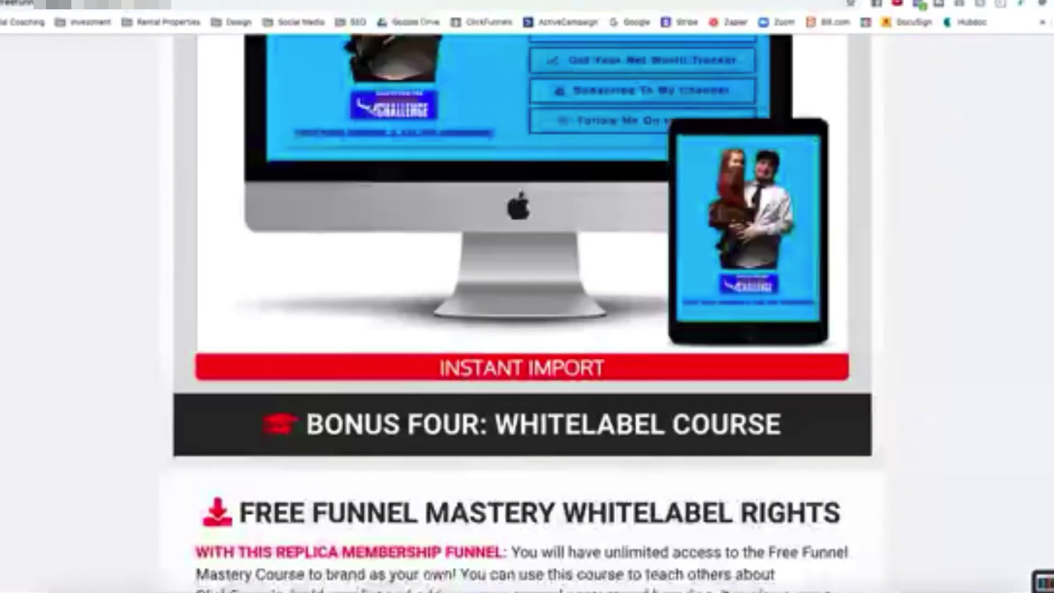
pyautogui.scroll(-8, 522, 313)
pyautogui.scroll(-19, 523, 307)
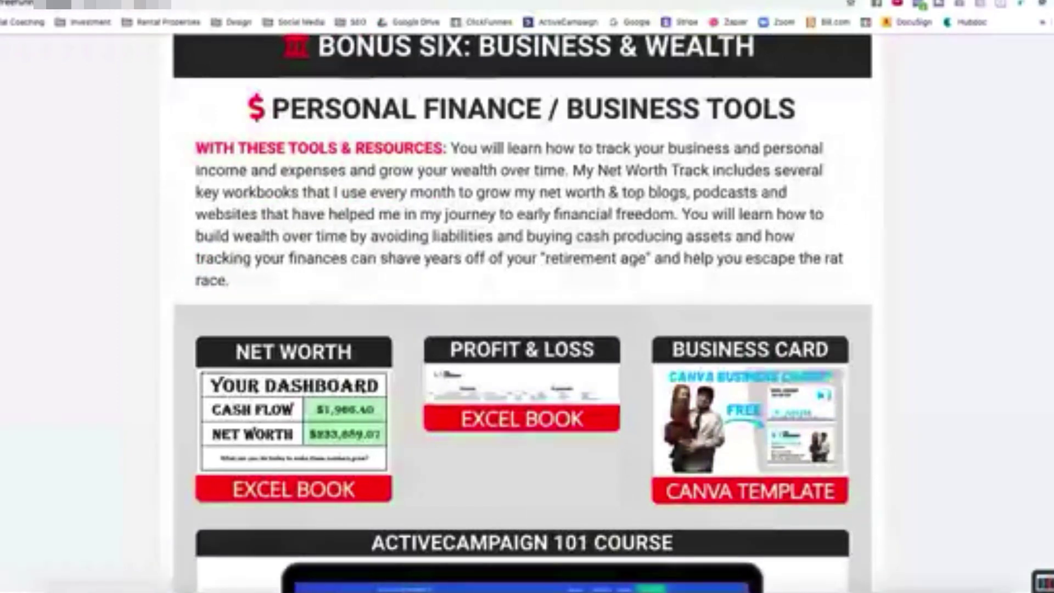
pyautogui.scroll(-15, 587, 400)
pyautogui.scroll(-9, 588, 401)
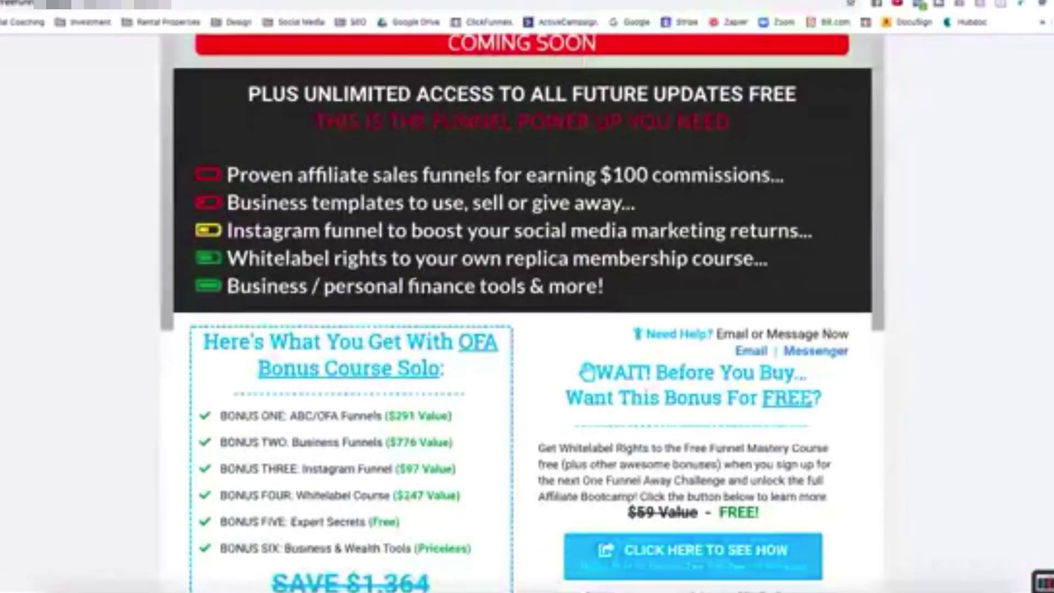
pyautogui.scroll(-1, 568, 442)
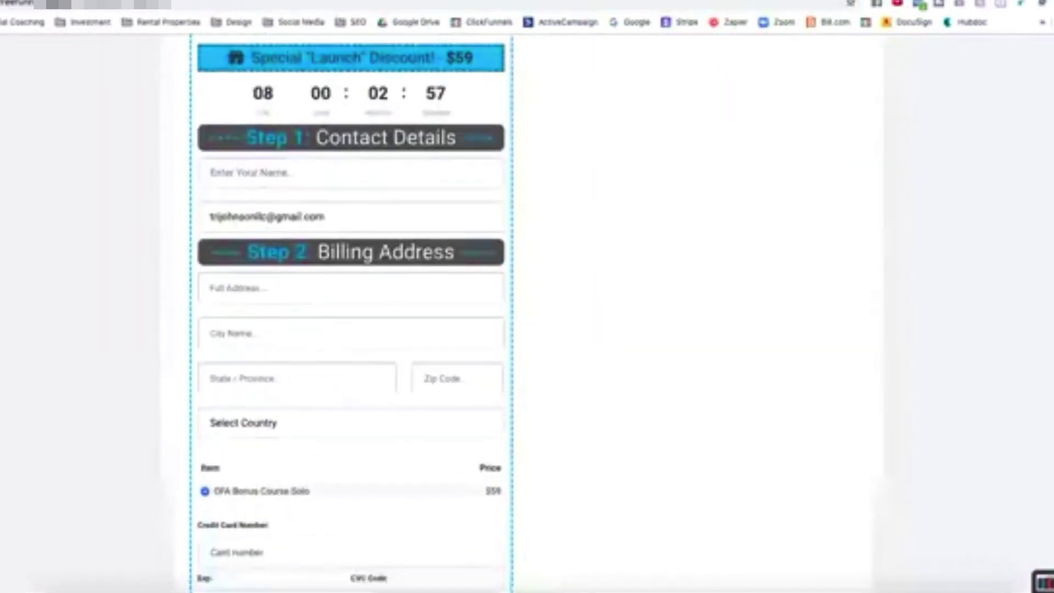
pyautogui.scroll(5, 568, 442)
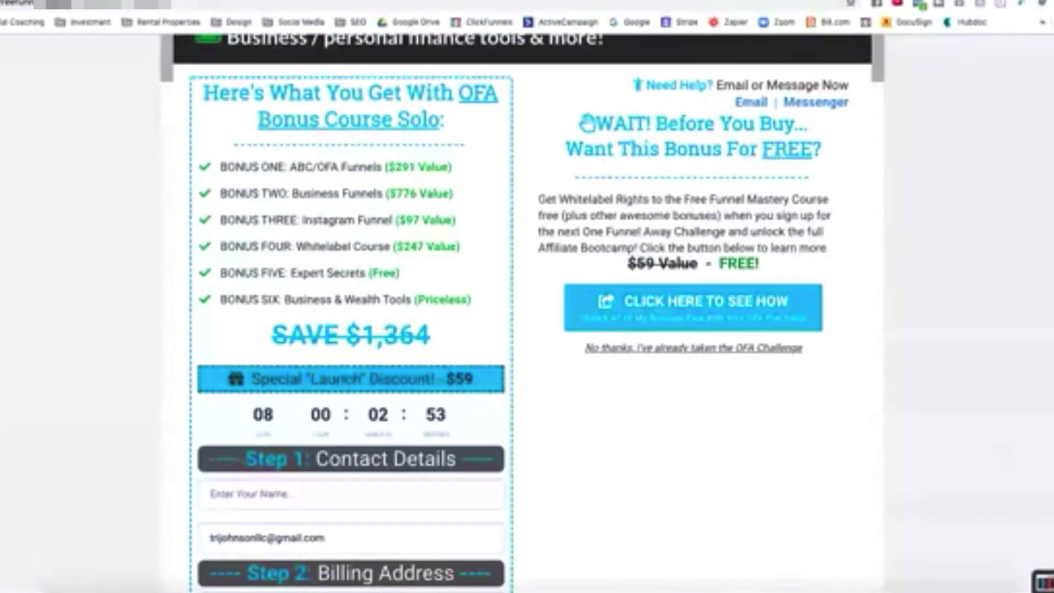
pyautogui.scroll(-12, 522, 313)
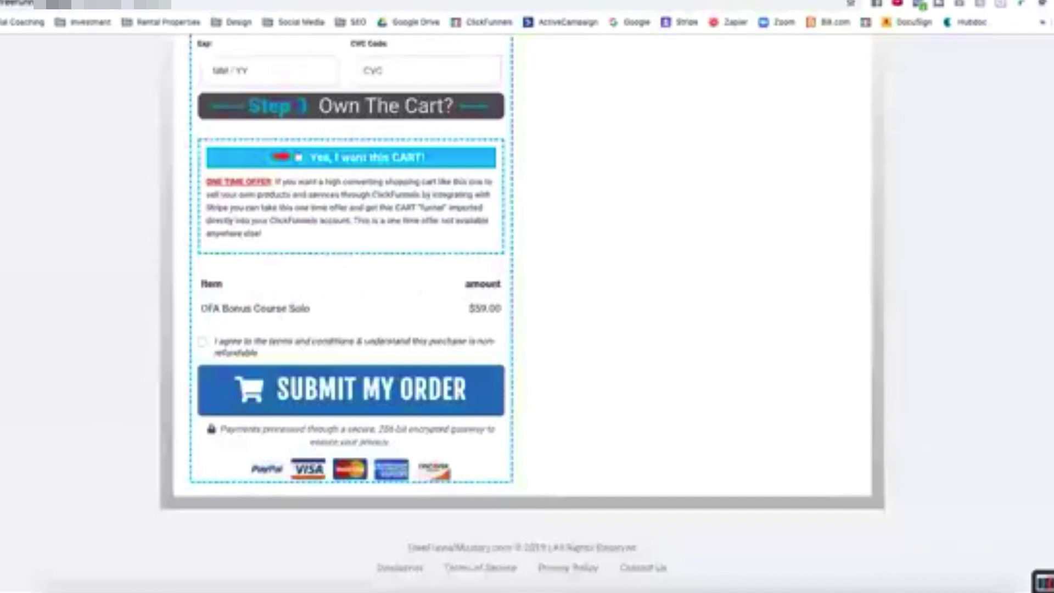
pyautogui.scroll(13, 522, 313)
pyautogui.scroll(-1, 521, 313)
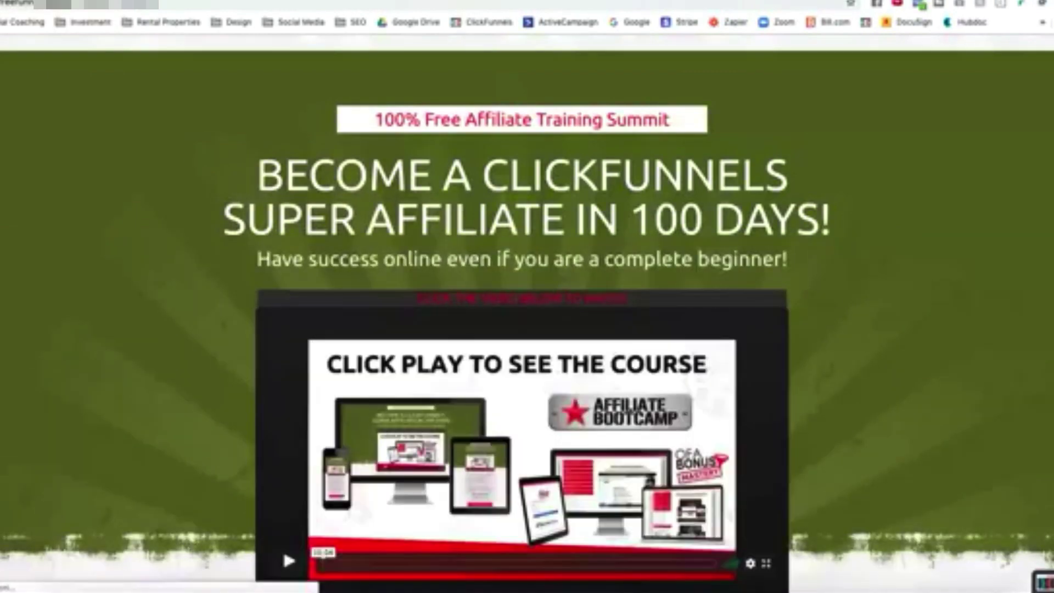
# - Scroll down the bonus page's value list to the mockups and back up again
pyautogui.scroll(-10, 527, 311)
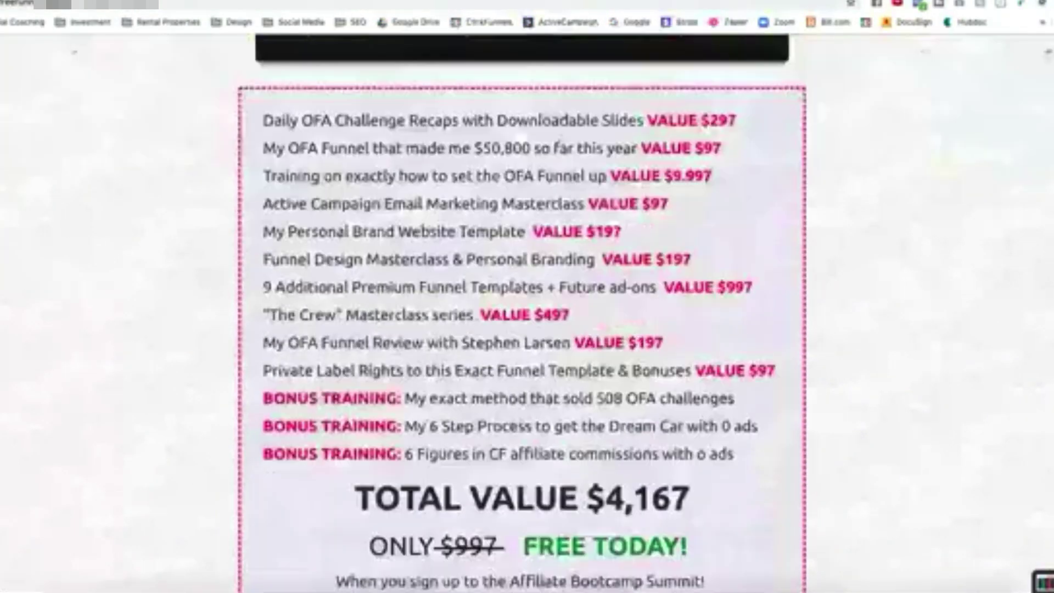
pyautogui.scroll(-9, 527, 312)
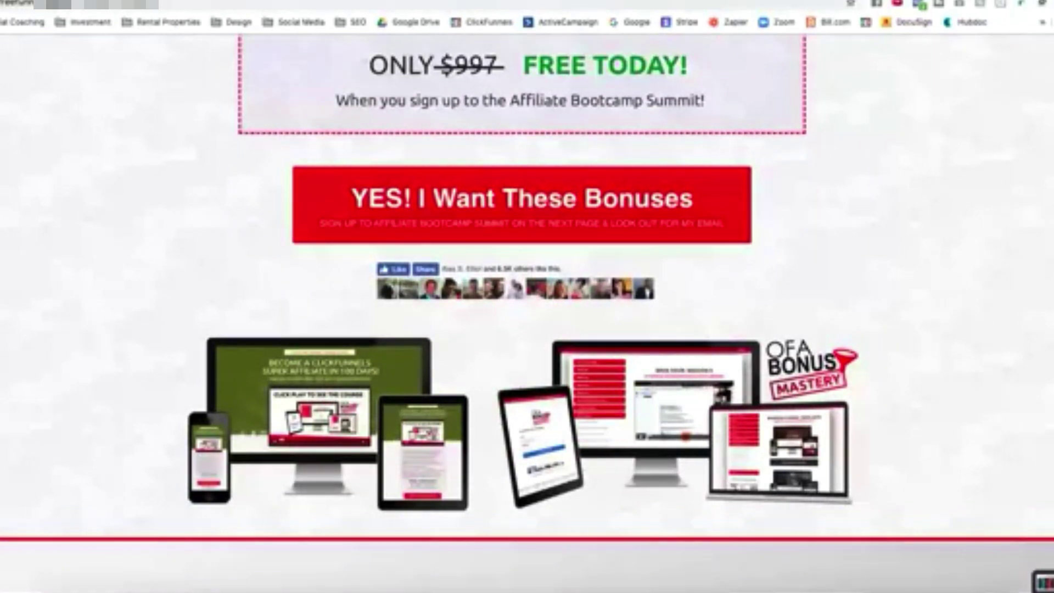
pyautogui.scroll(20, 527, 296)
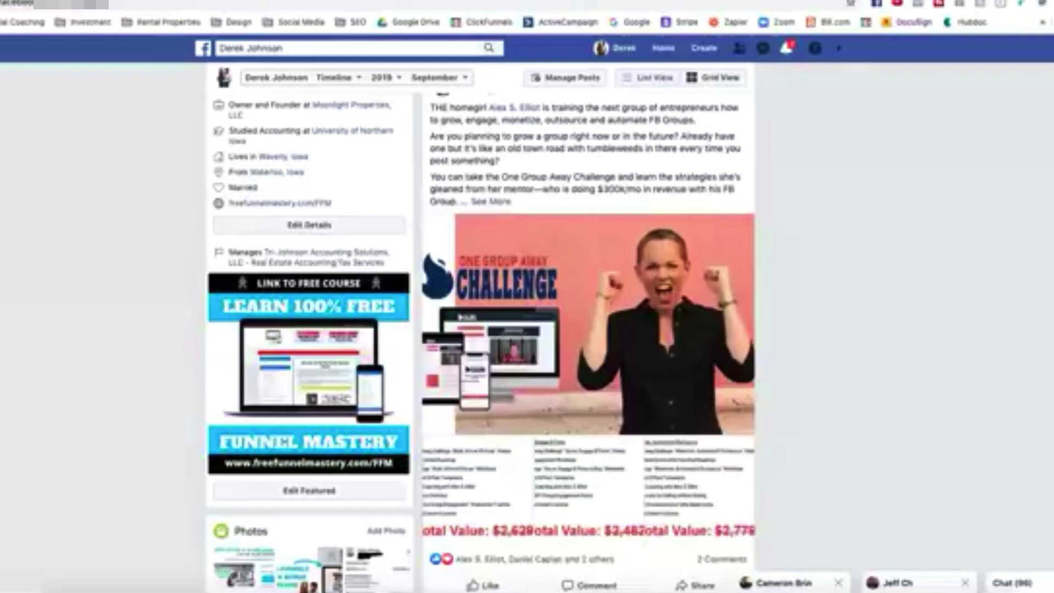
# - Return to the top of the Facebook profile, then scroll down to the featured Funnel Mastery graphic
pyautogui.scroll(5, 481, 329)
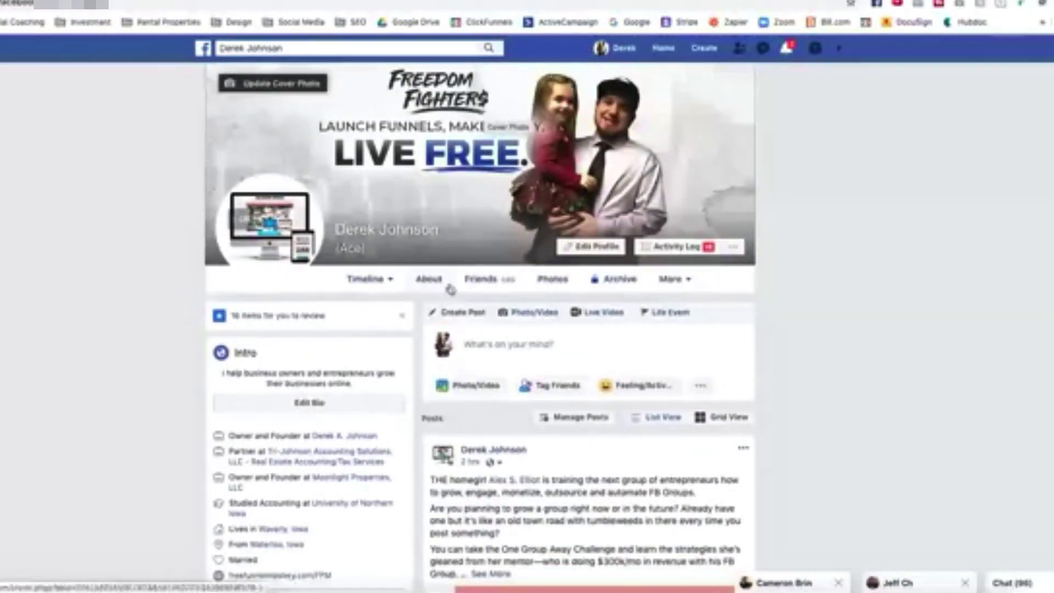
pyautogui.moveTo(266, 253)
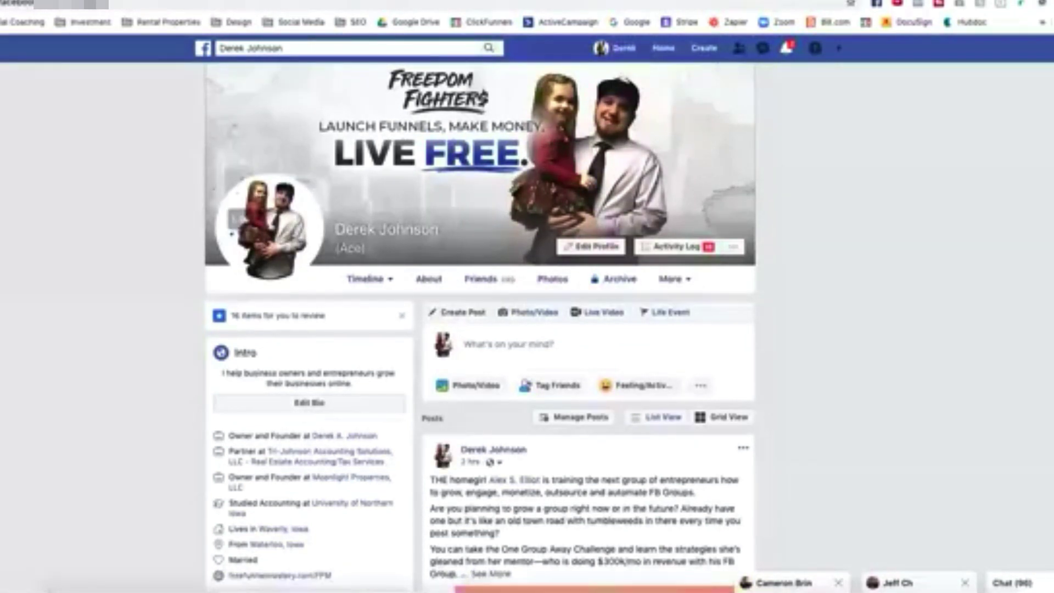
pyautogui.scroll(-7, 252, 227)
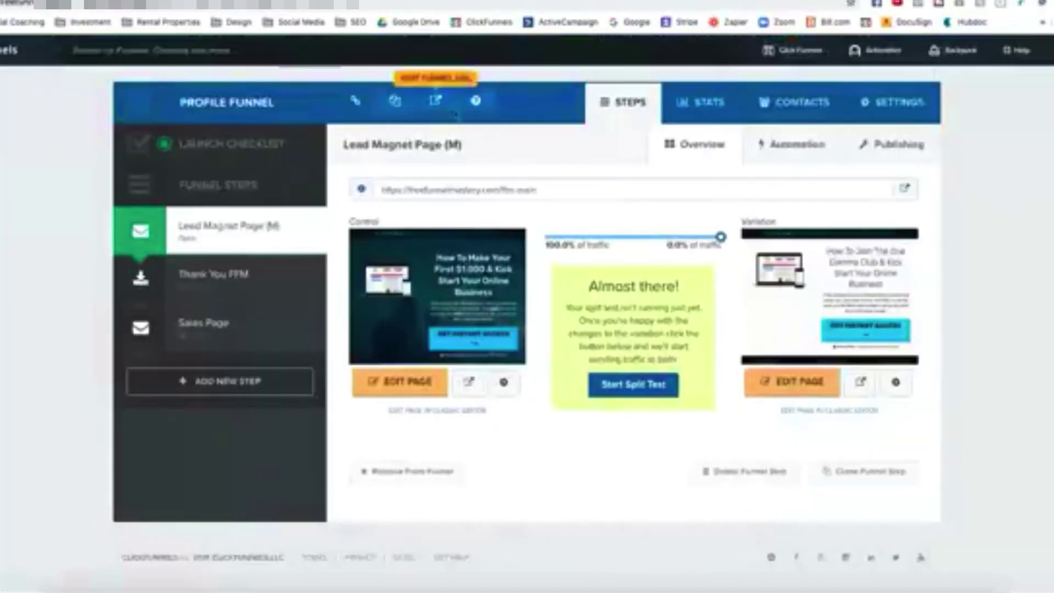
# - Go to the All Funnels list and open the Money Makeover Challenge funnel
pyautogui.moveTo(793, 50)
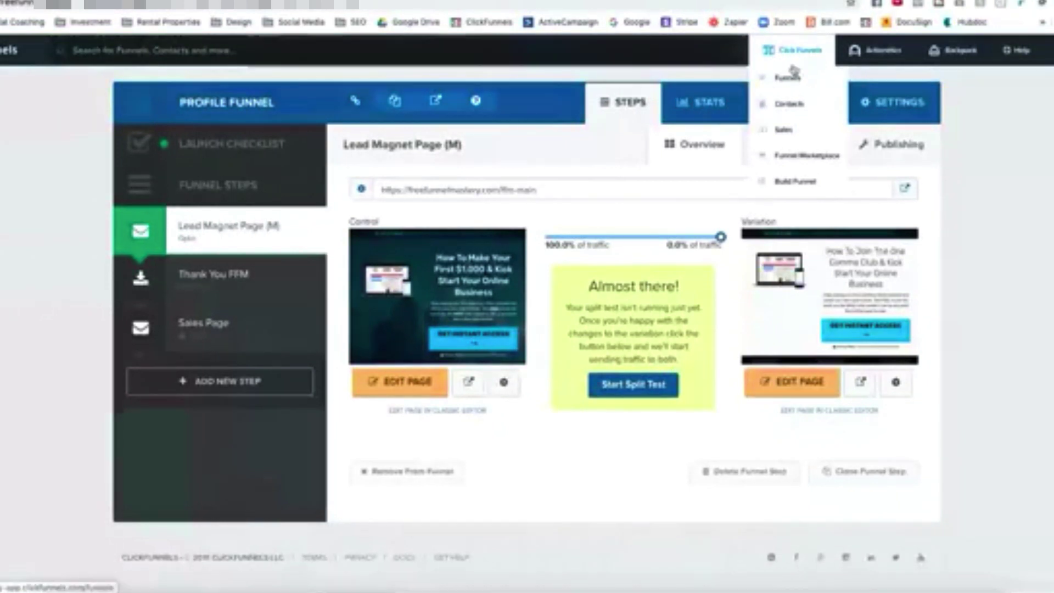
pyautogui.click(793, 80)
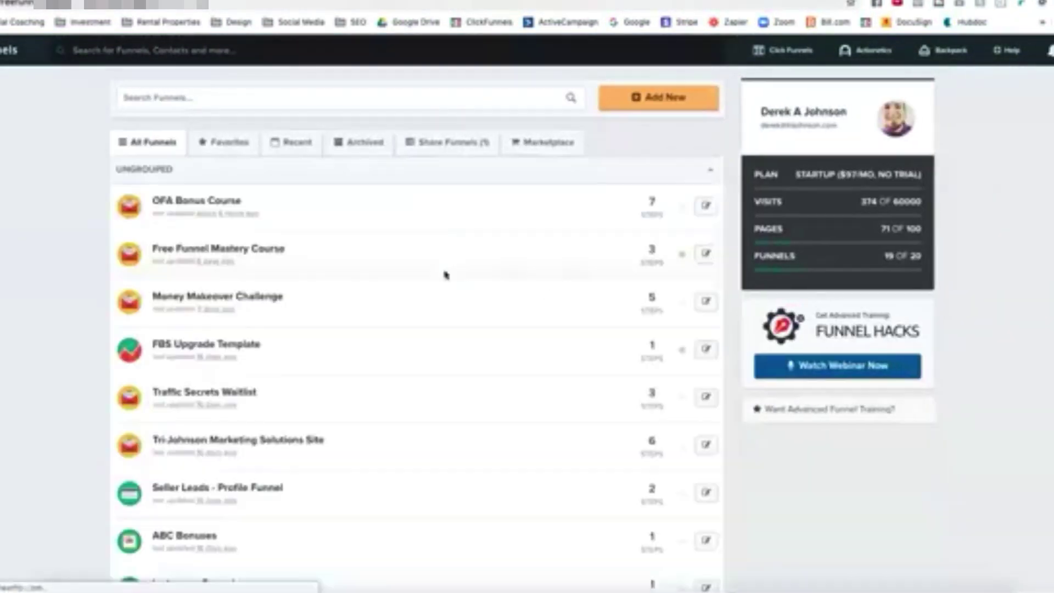
pyautogui.click(252, 299)
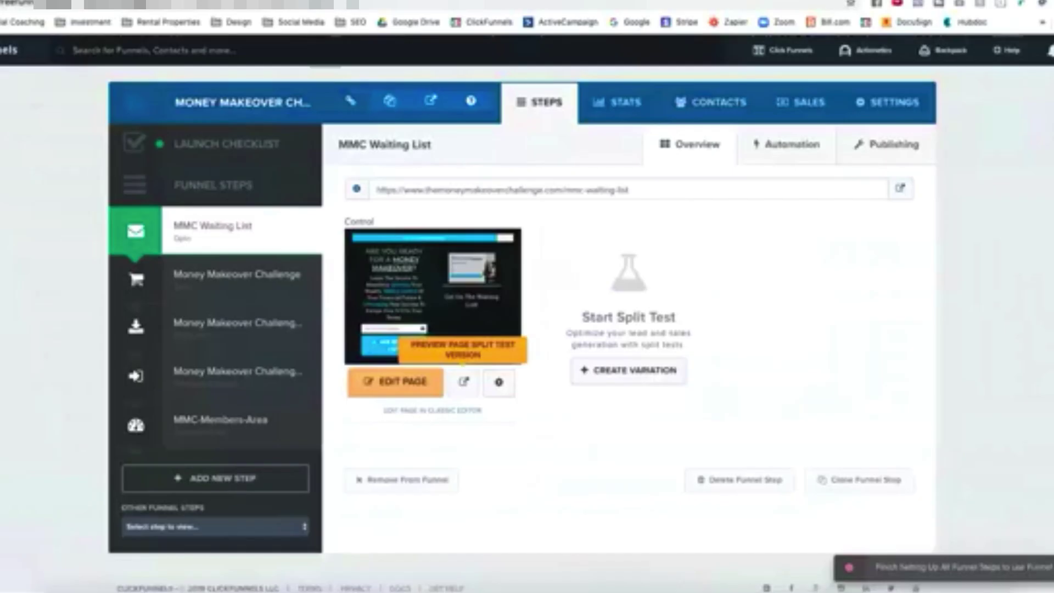
# - Review the Money Makeover Challenge order, thank-you and members-area login steps
pyautogui.click(211, 288)
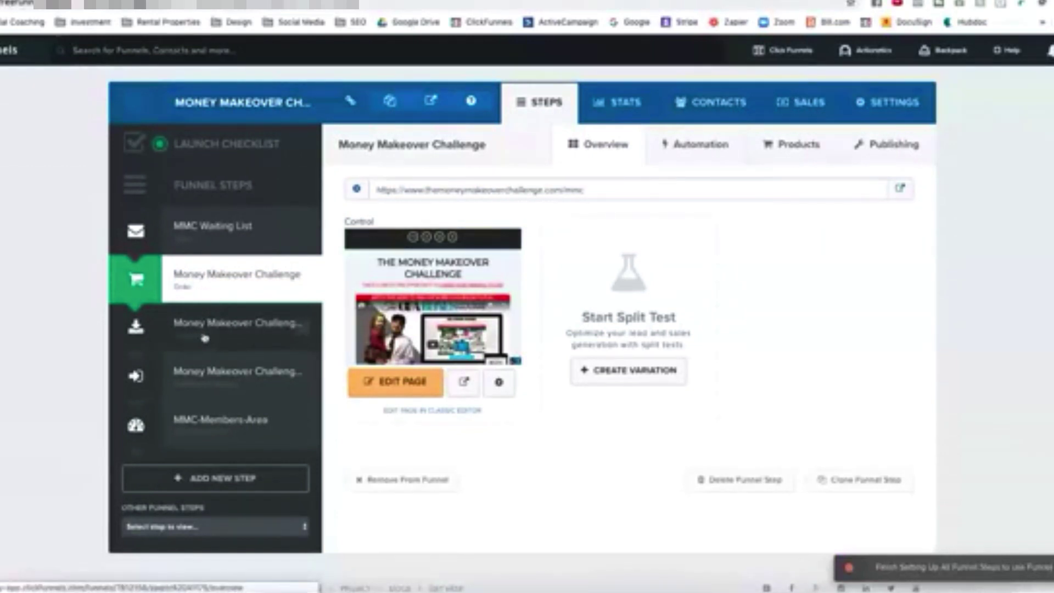
pyautogui.click(219, 337)
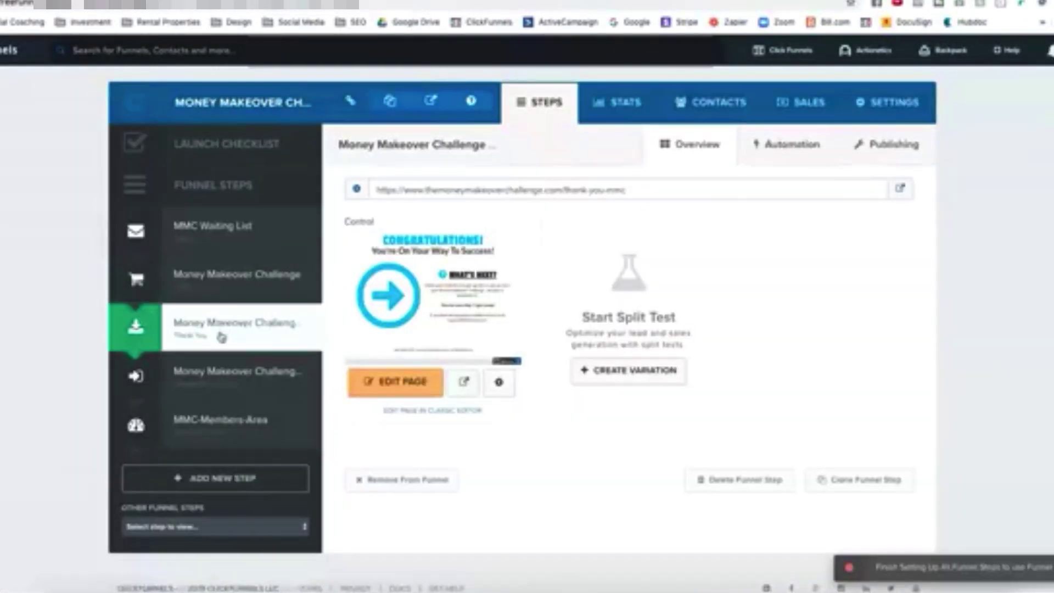
pyautogui.click(217, 370)
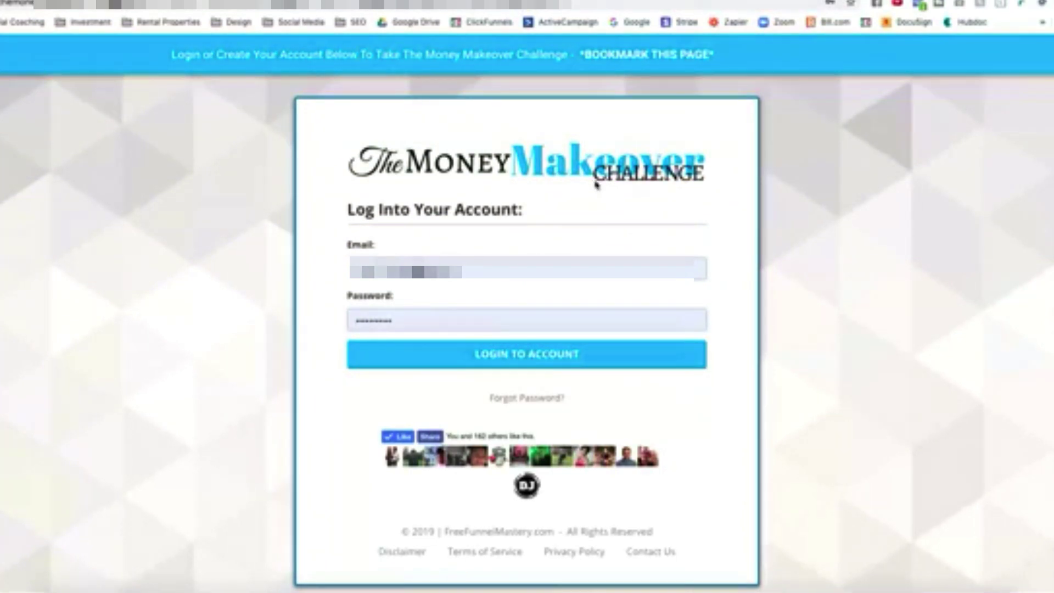
# - Log into the Money Makeover Challenge members area using the saved login details
pyautogui.click(505, 356)
pyautogui.click(506, 356)
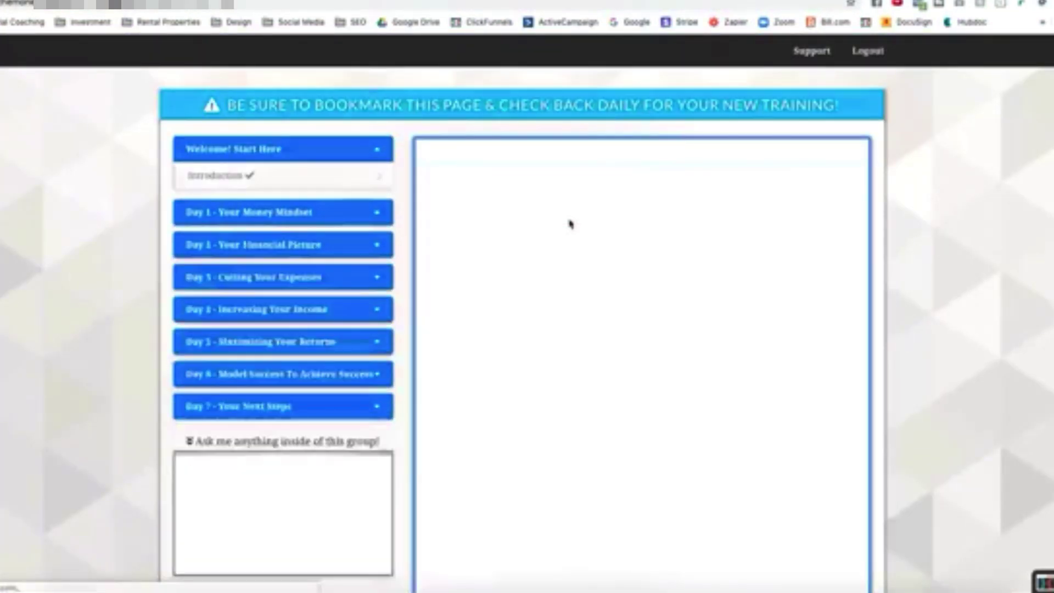
pyautogui.scroll(-2, 613, 275)
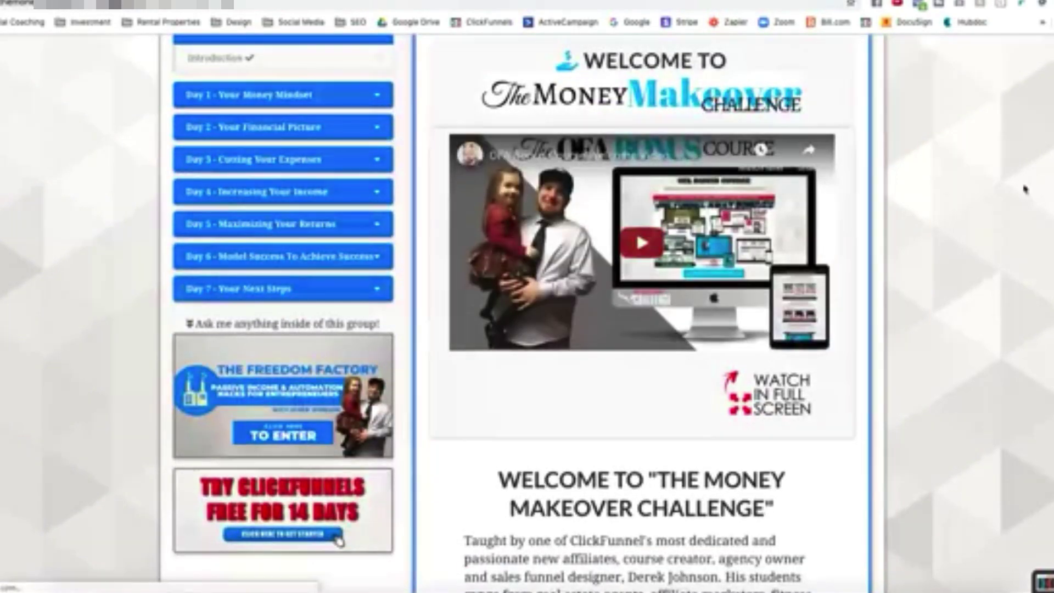
pyautogui.scroll(2, 339, 541)
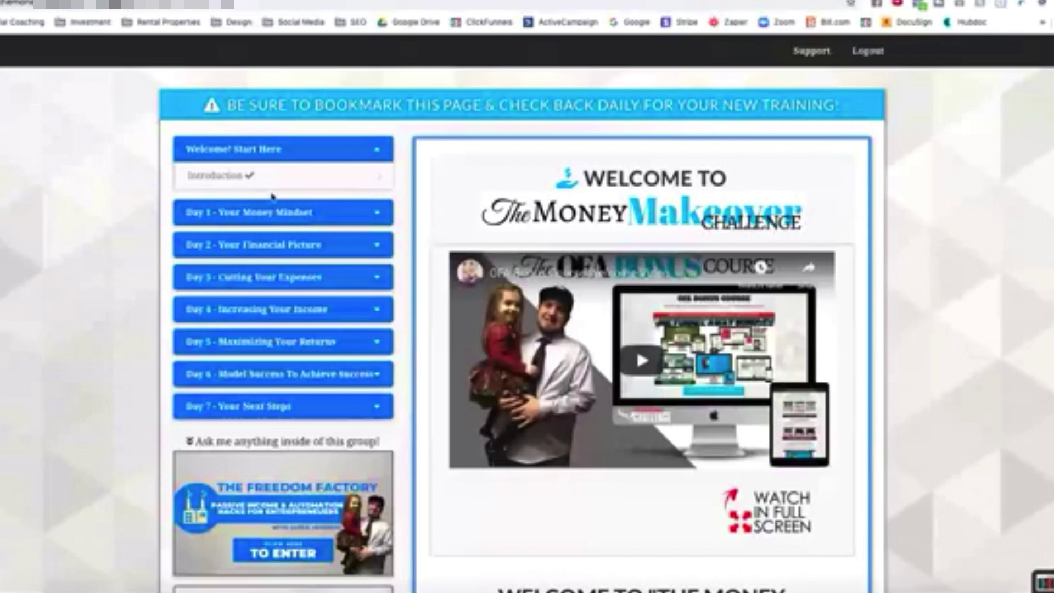
# - Expand Day 1 and browse The Power Of Time and Rich Vs Poor Mindset lessons
pyautogui.click(272, 212)
pyautogui.click(262, 238)
pyautogui.scroll(-2, 531, 233)
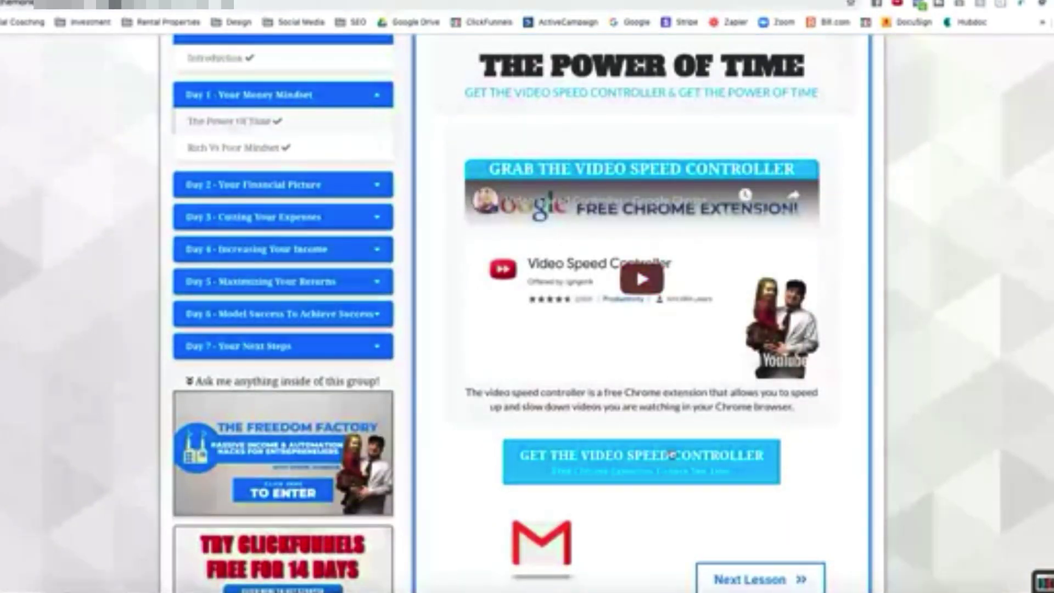
pyautogui.scroll(-2, 945, 308)
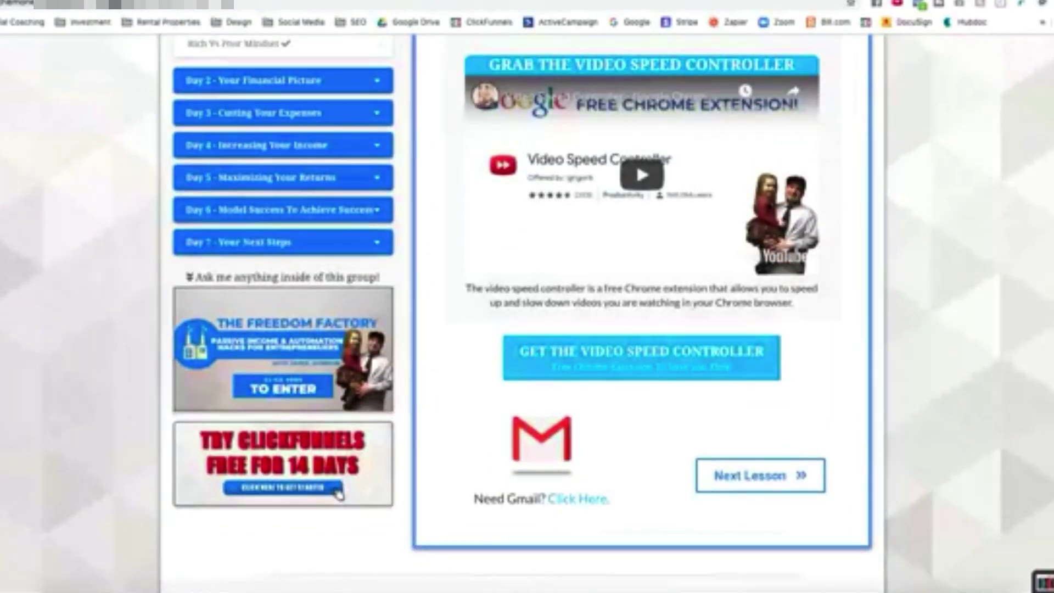
pyautogui.scroll(2, 434, 257)
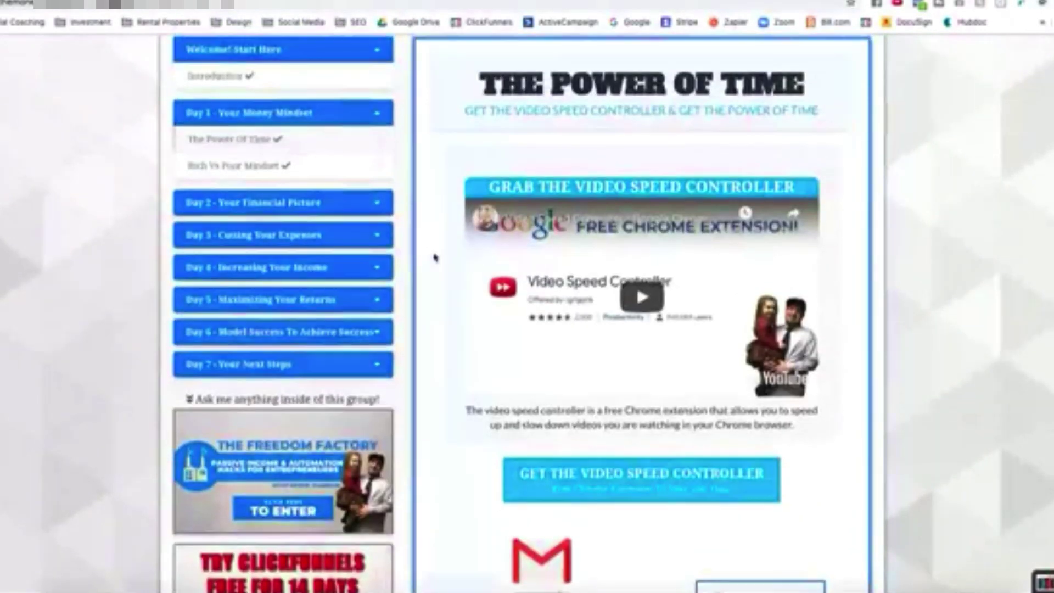
pyautogui.click(288, 167)
pyautogui.scroll(-1, 663, 449)
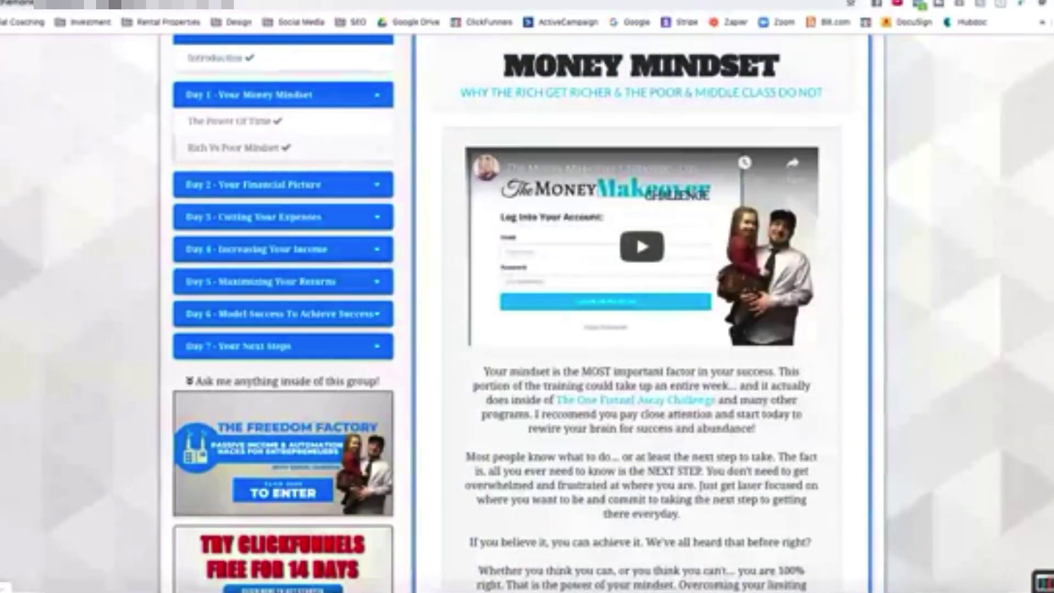
pyautogui.scroll(-10, 336, 146)
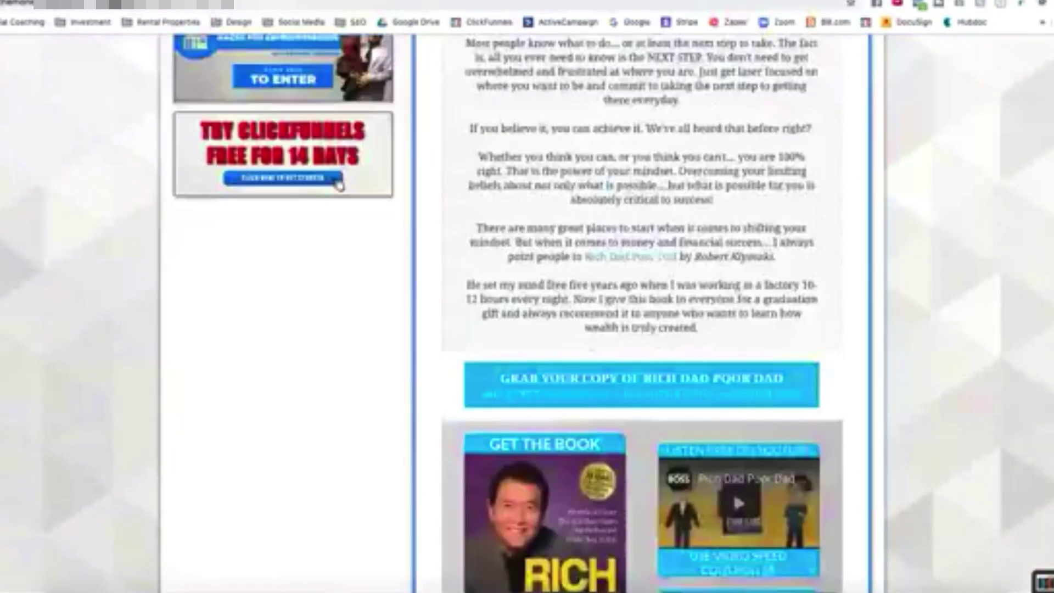
pyautogui.scroll(-2, 338, 395)
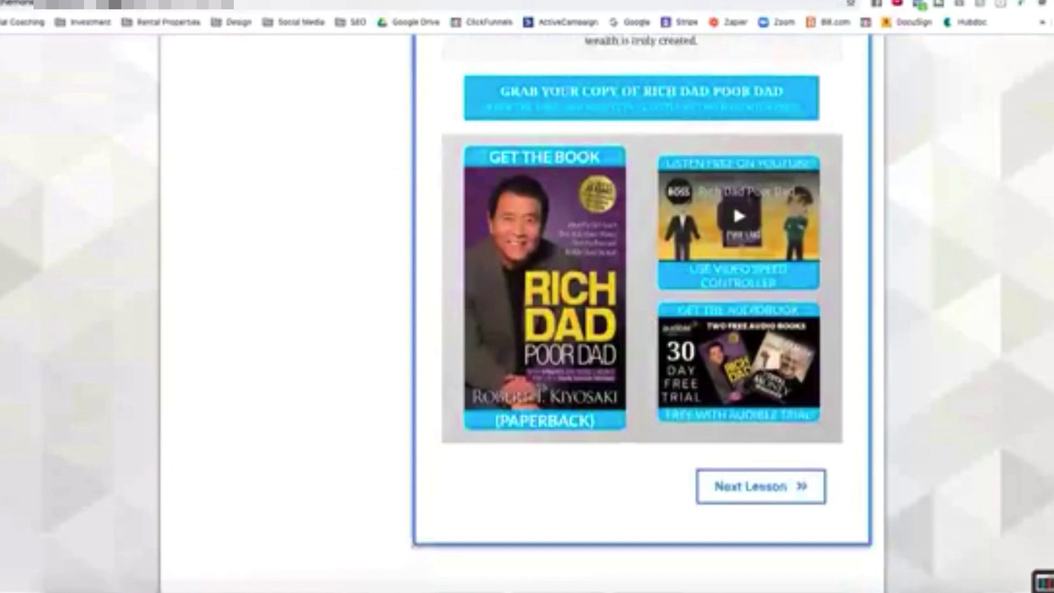
pyautogui.scroll(9, 338, 395)
pyautogui.scroll(5, 339, 395)
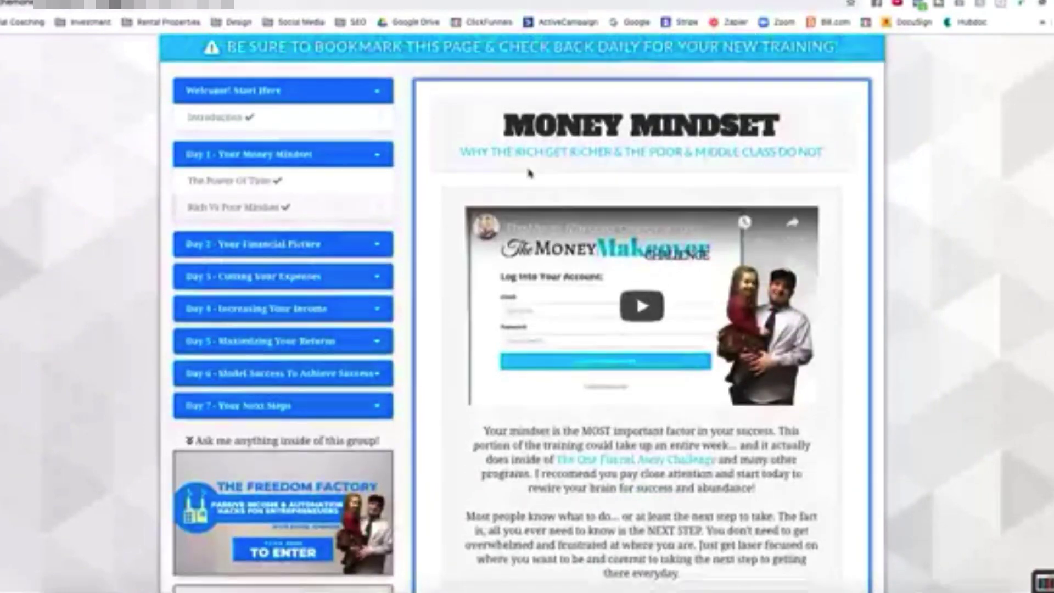
# - Expand Day 2 and open the Net Worth lesson page
pyautogui.click(311, 244)
pyautogui.click(329, 265)
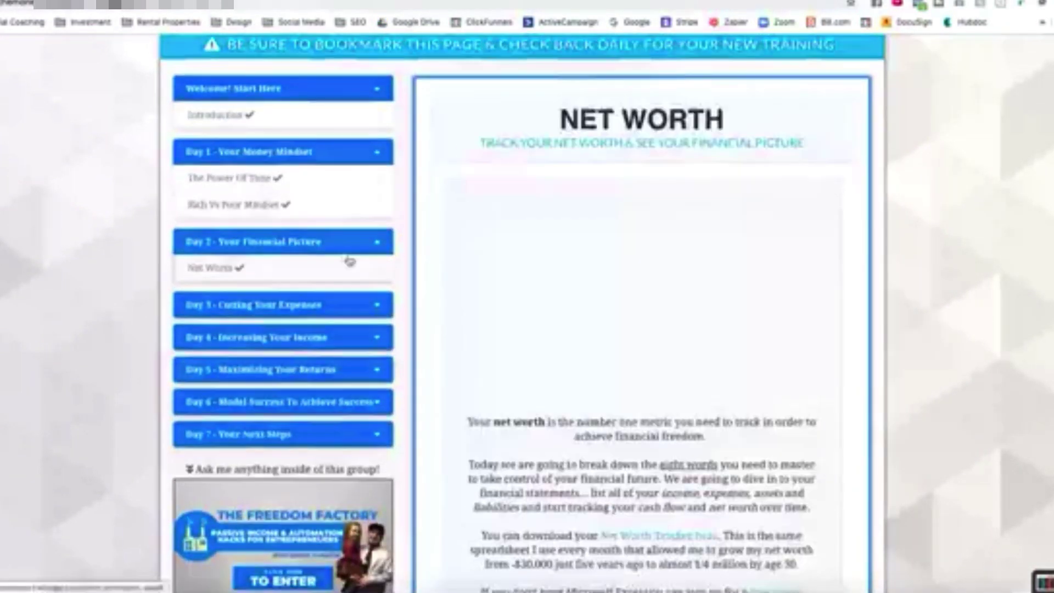
pyautogui.scroll(-1, 729, 287)
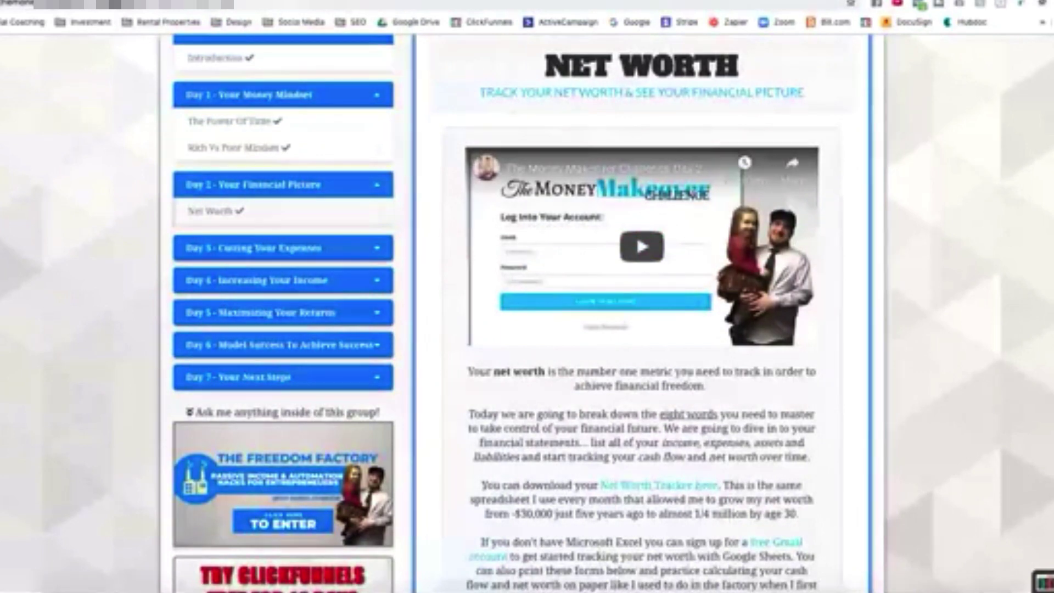
pyautogui.scroll(-3, 336, 521)
pyautogui.scroll(5, 338, 465)
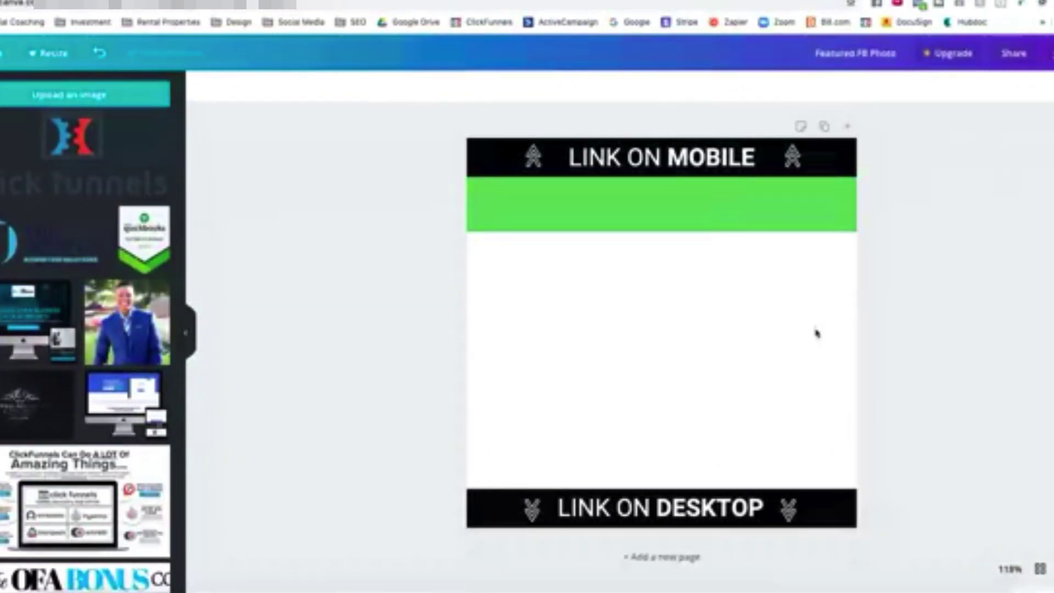
# - Copy a shareable link to the Featured FB Photo design and close the Share panel
pyautogui.click(1012, 55)
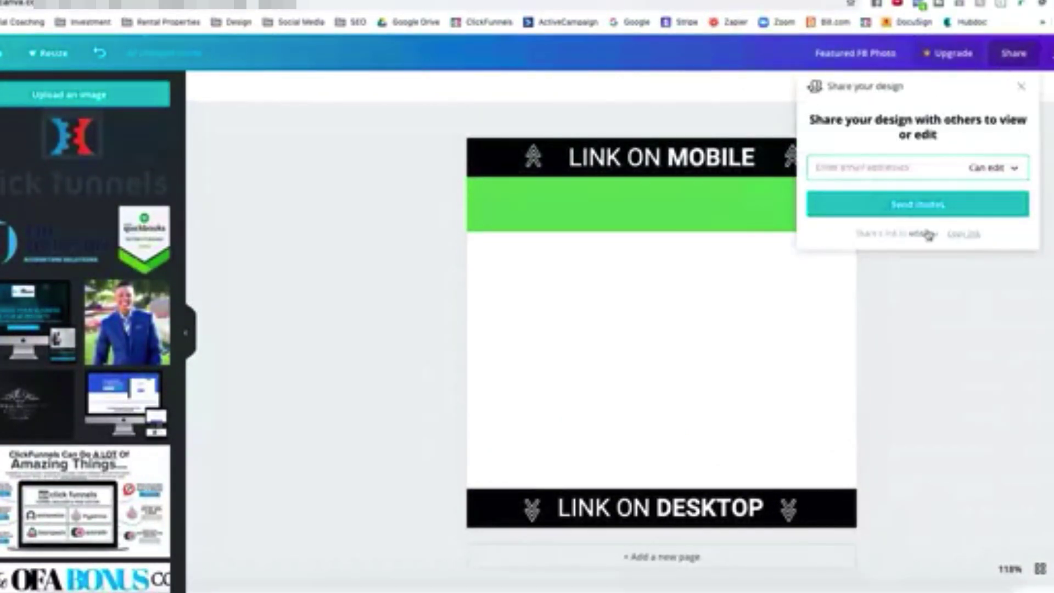
pyautogui.click(961, 234)
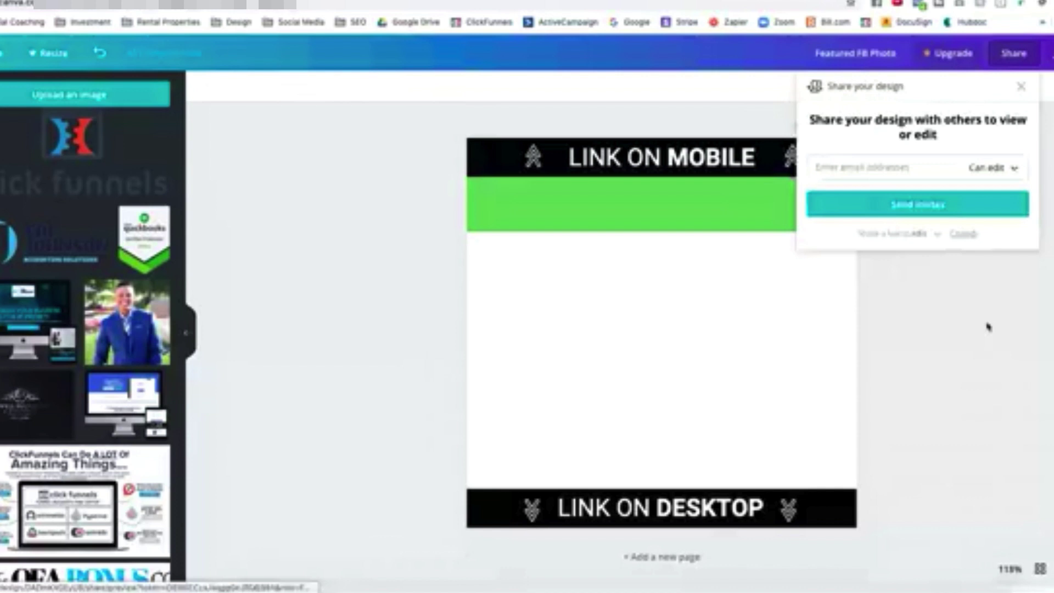
pyautogui.click(988, 327)
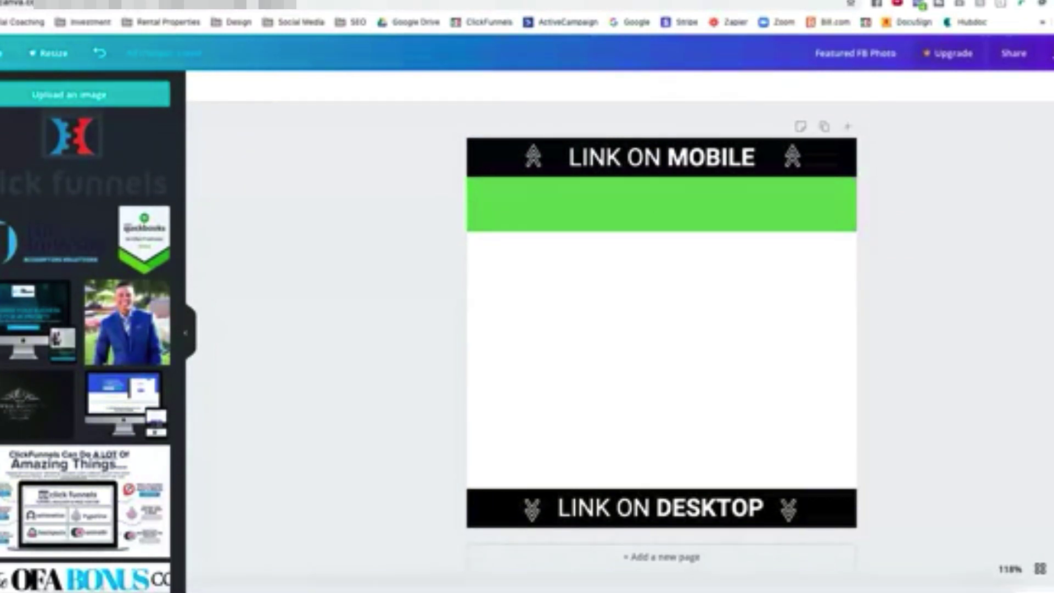
# - Check the Smartmockups device mockup page, then return to the Net Worth lesson
pyautogui.hotkey('ctrl', 'Tab')
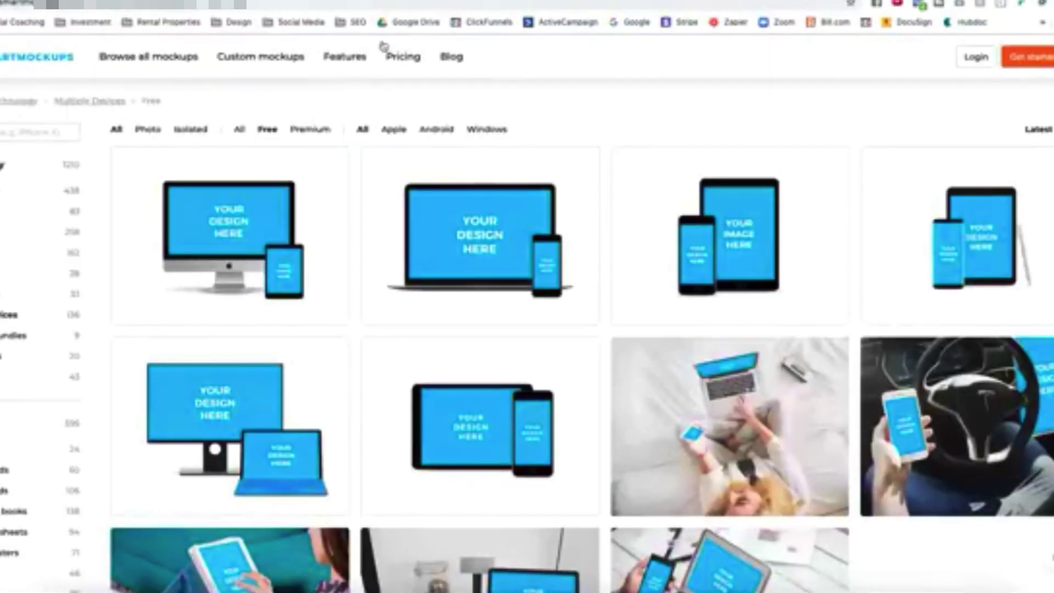
pyautogui.hotkey('ctrl', 'l')
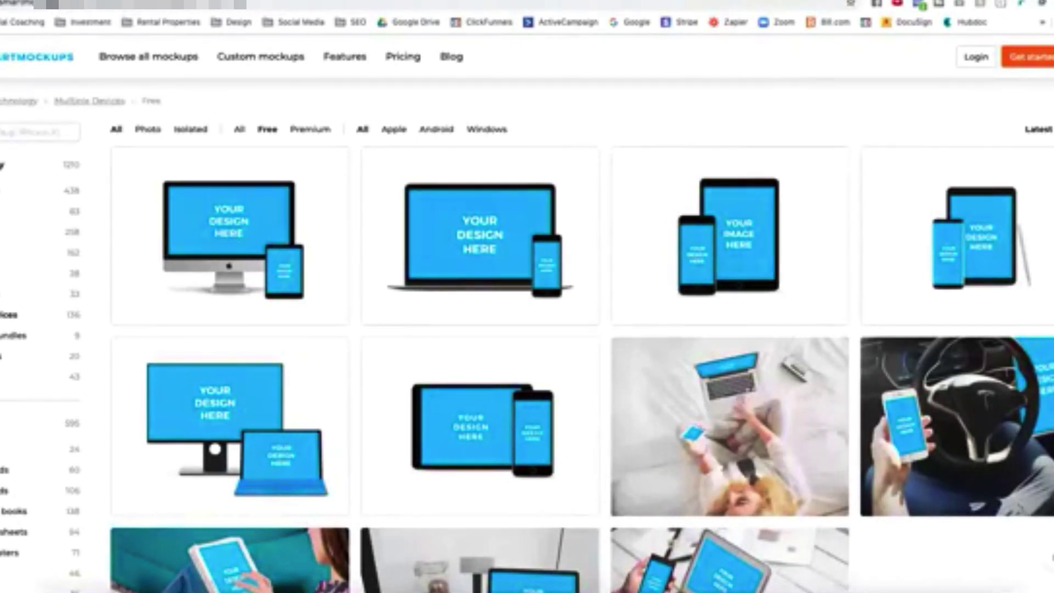
pyautogui.hotkey('ctrl', 'Tab')
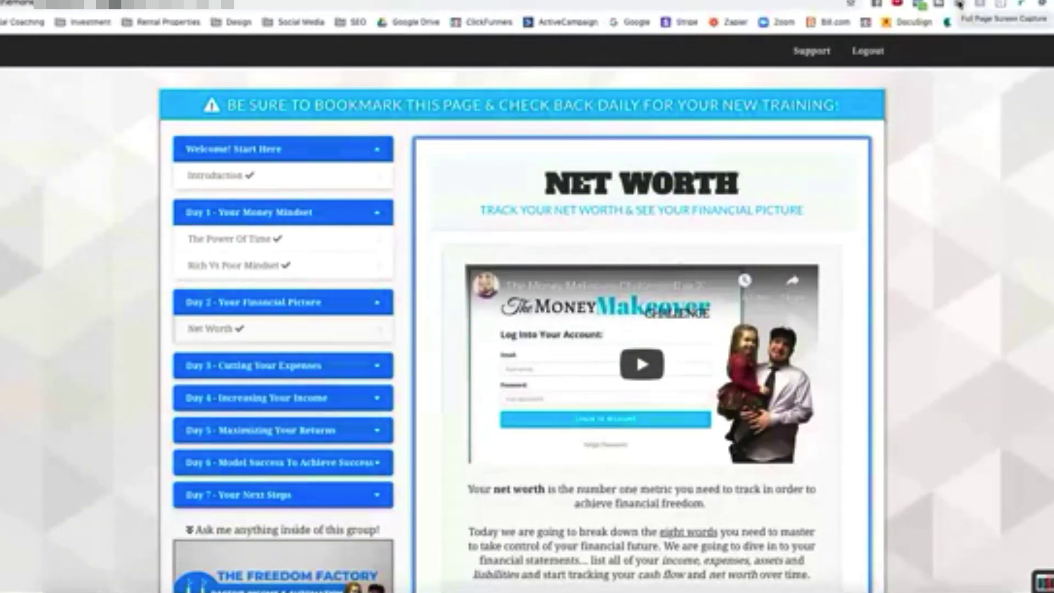
# - Capture the full Net Worth lesson page and save it as a PNG download
pyautogui.click(958, 4)
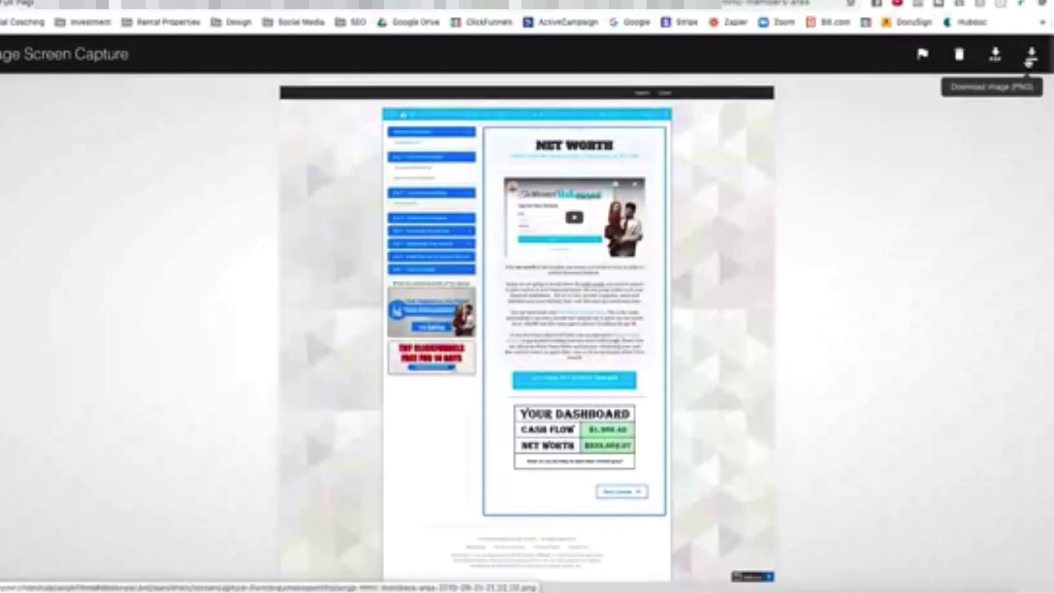
pyautogui.click(1030, 61)
pyautogui.click(638, 104)
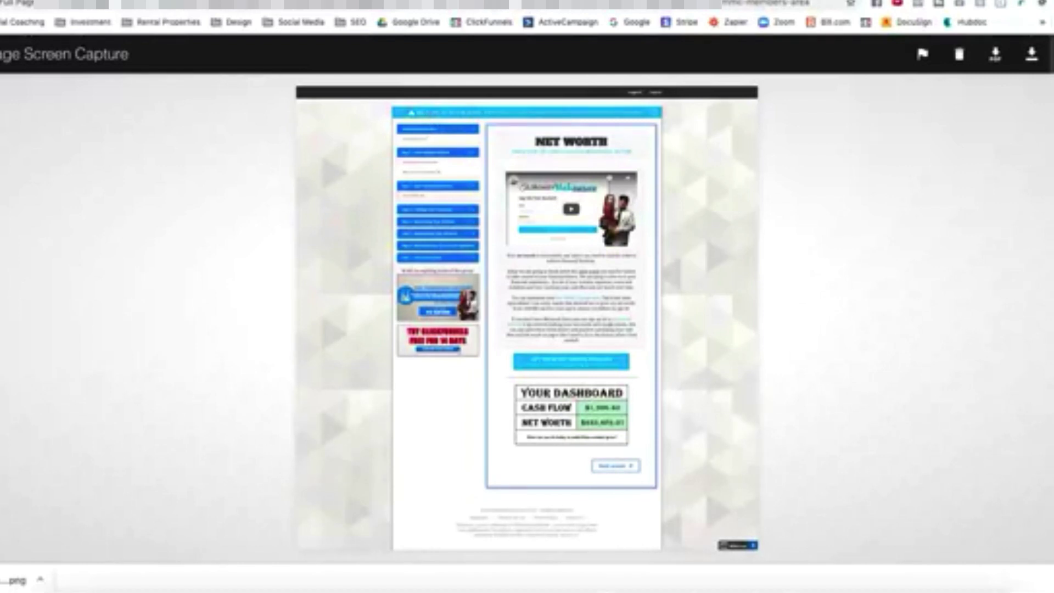
# - Open the iMac and iPad Mini mockup and load the screencapture PNG for the desktop screen
pyautogui.hotkey('ctrl', 'w')
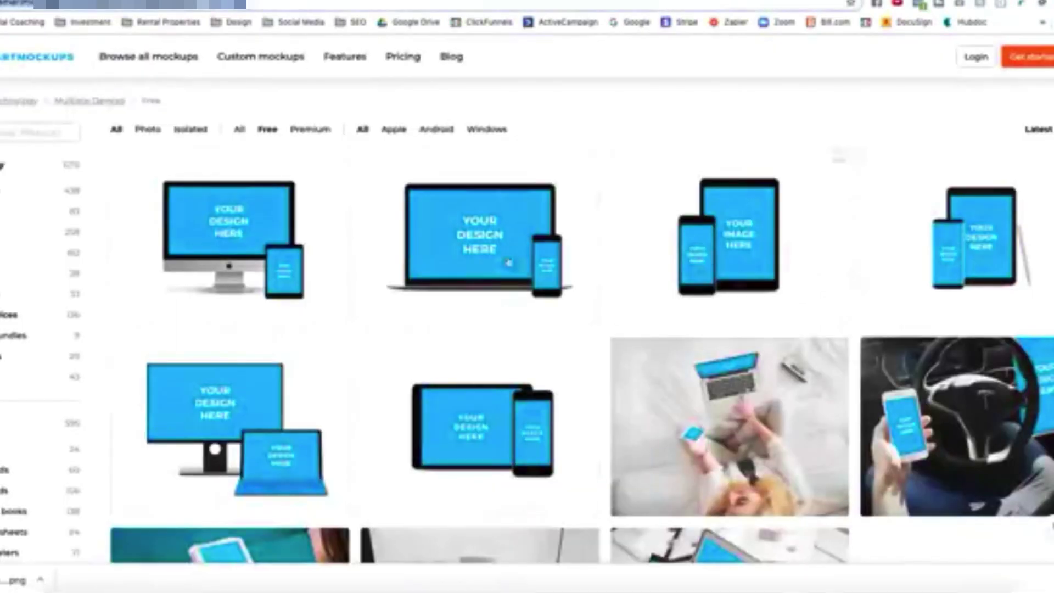
pyautogui.click(219, 232)
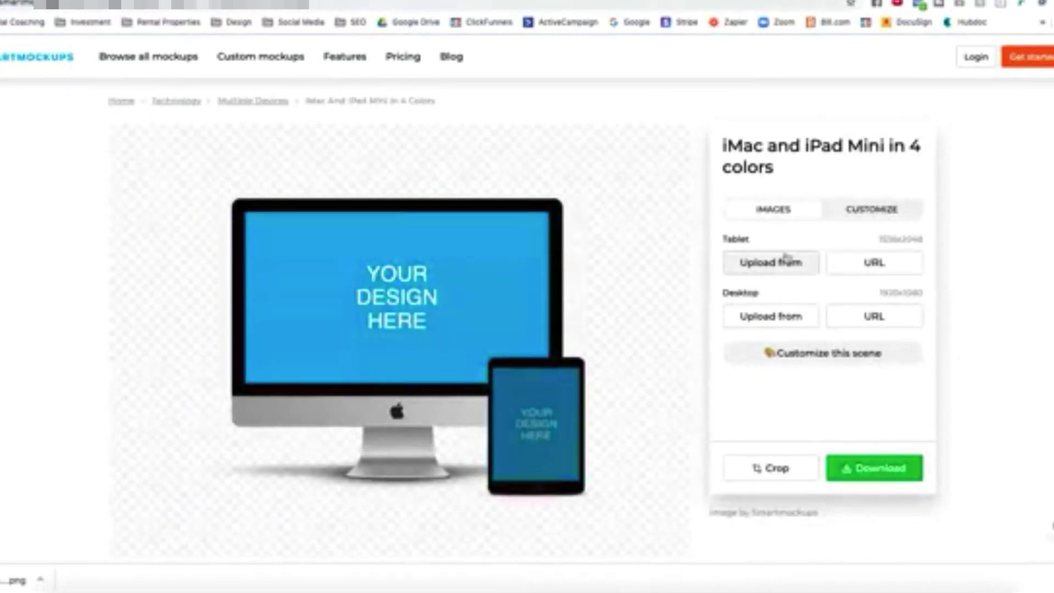
pyautogui.click(772, 318)
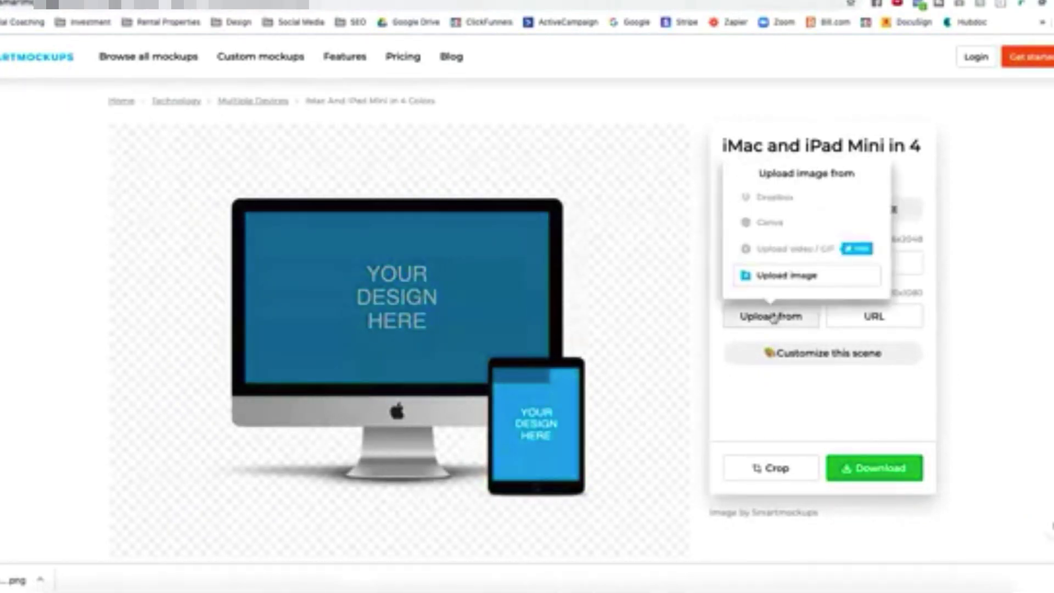
pyautogui.click(801, 277)
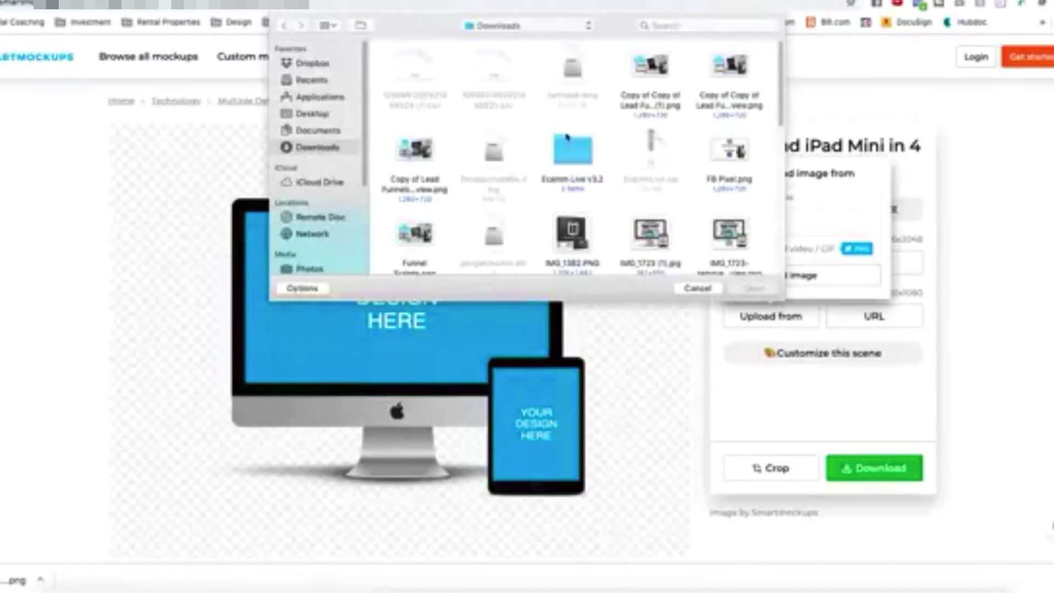
pyautogui.moveTo(777, 89); pyautogui.dragTo(779, 224)
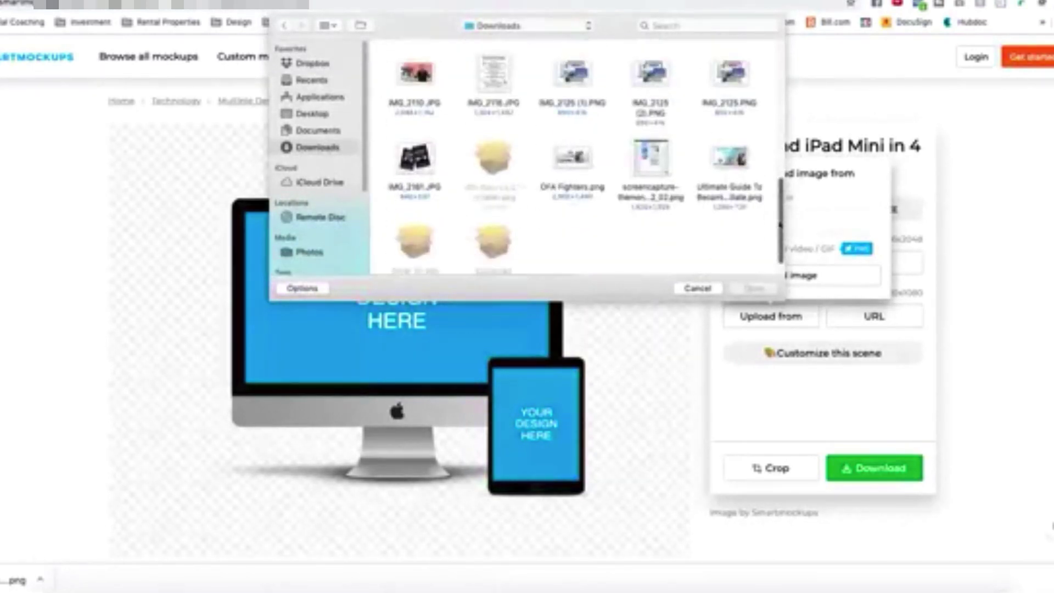
pyautogui.doubleClick(650, 159)
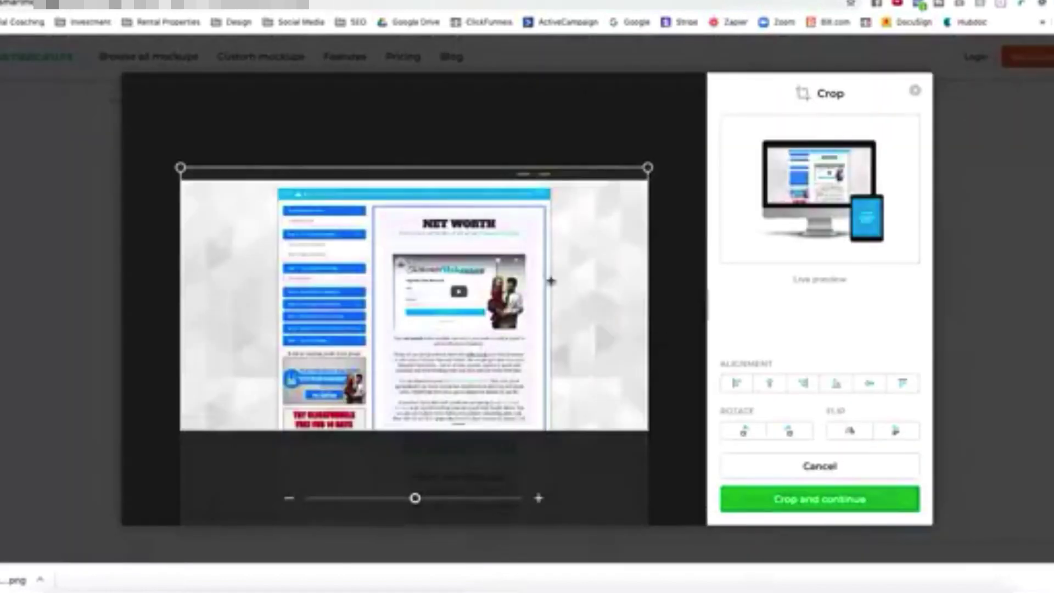
pyautogui.moveTo(520, 360); pyautogui.dragTo(520, 353)
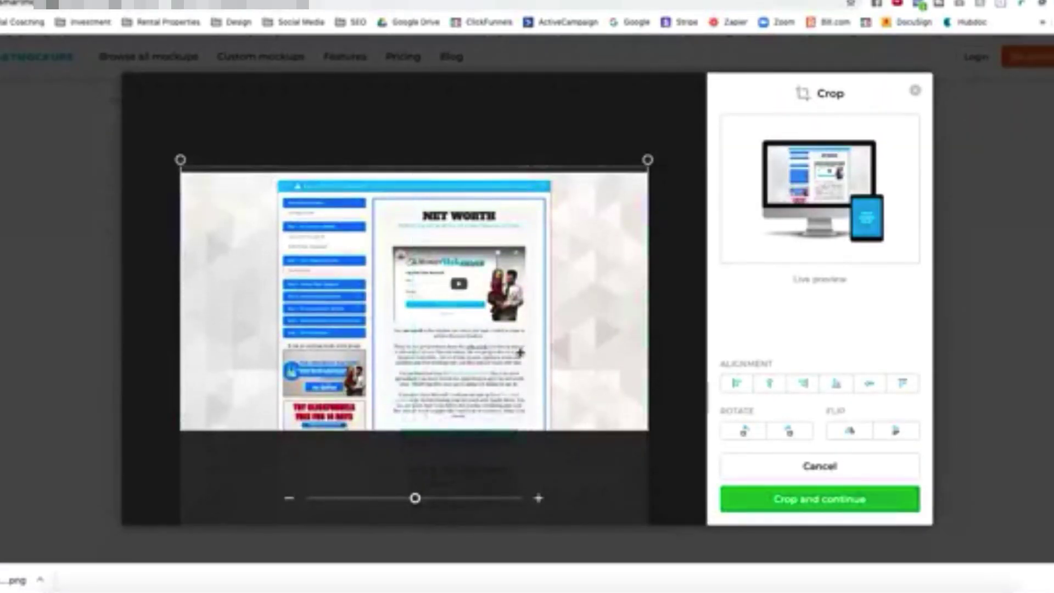
pyautogui.moveTo(180, 159); pyautogui.dragTo(35, 75)
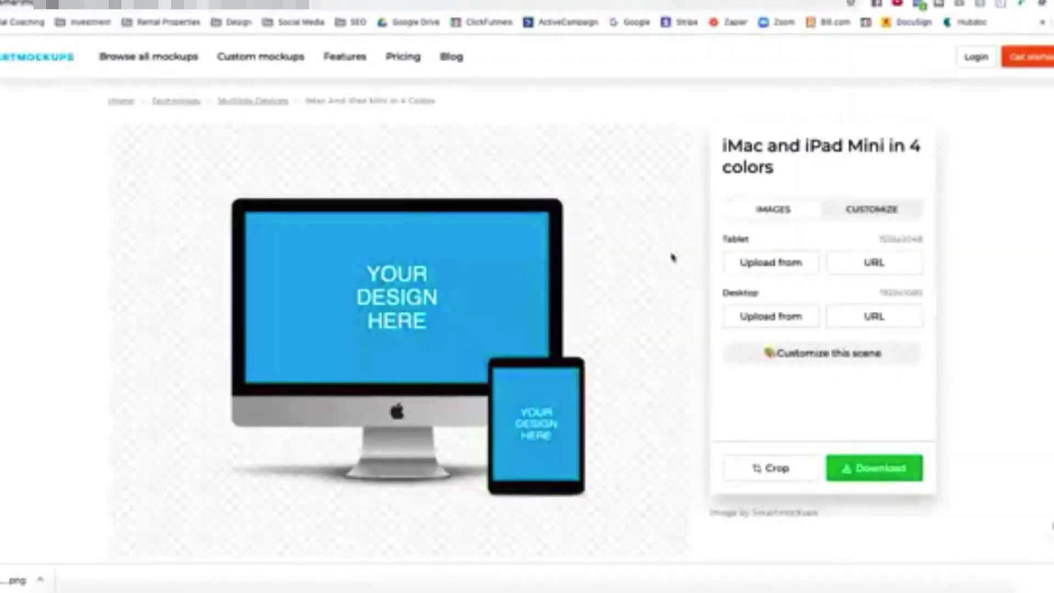
# - Re-upload the screencapture PNG, zoom it to fill the crop frame, and place it on the iMac
pyautogui.click(767, 314)
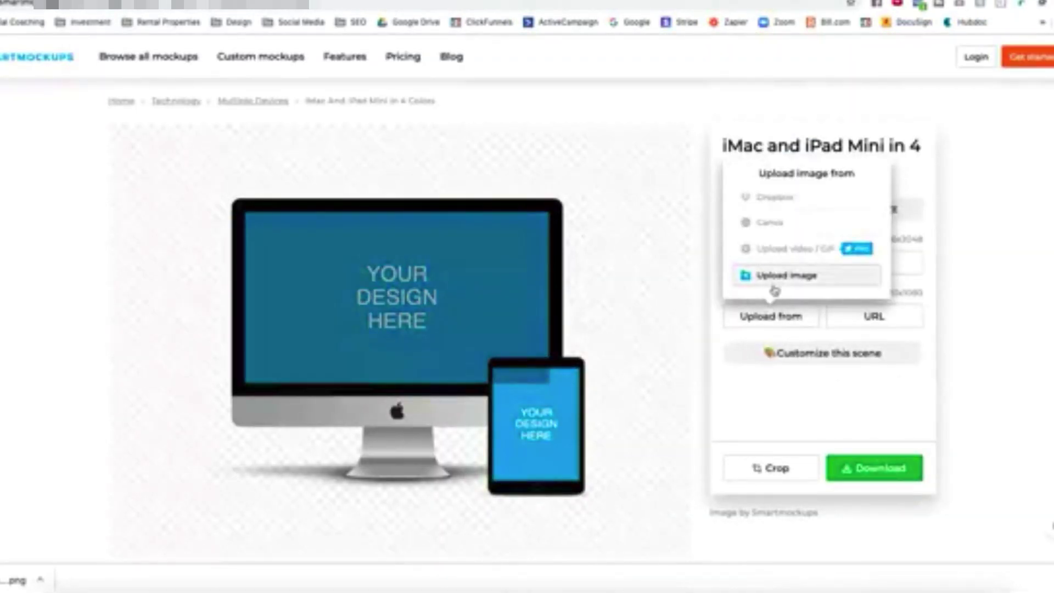
pyautogui.click(774, 289)
pyautogui.scroll(-10, 773, 97)
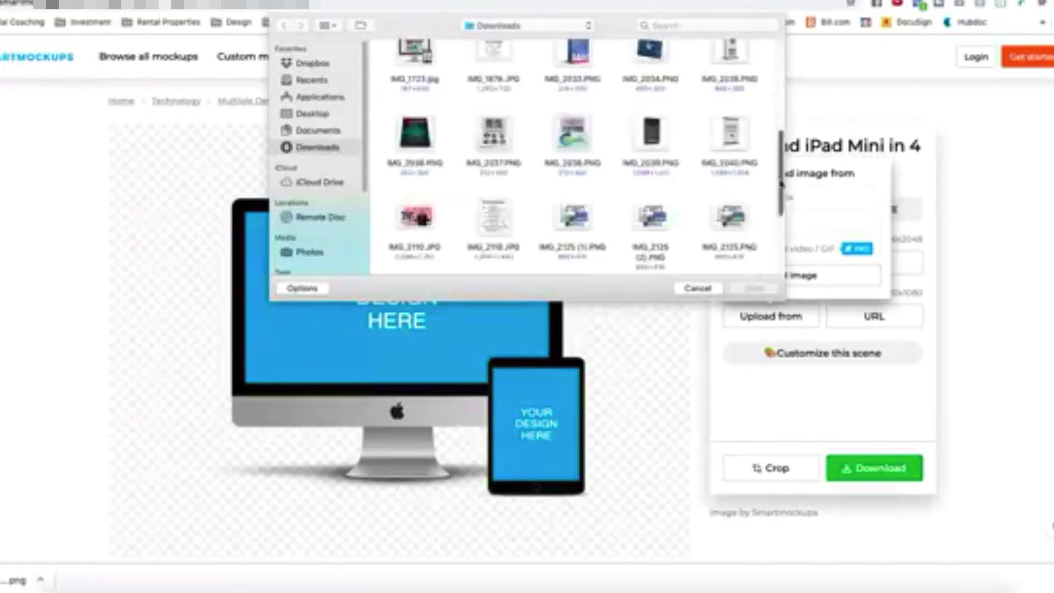
pyautogui.click(730, 132)
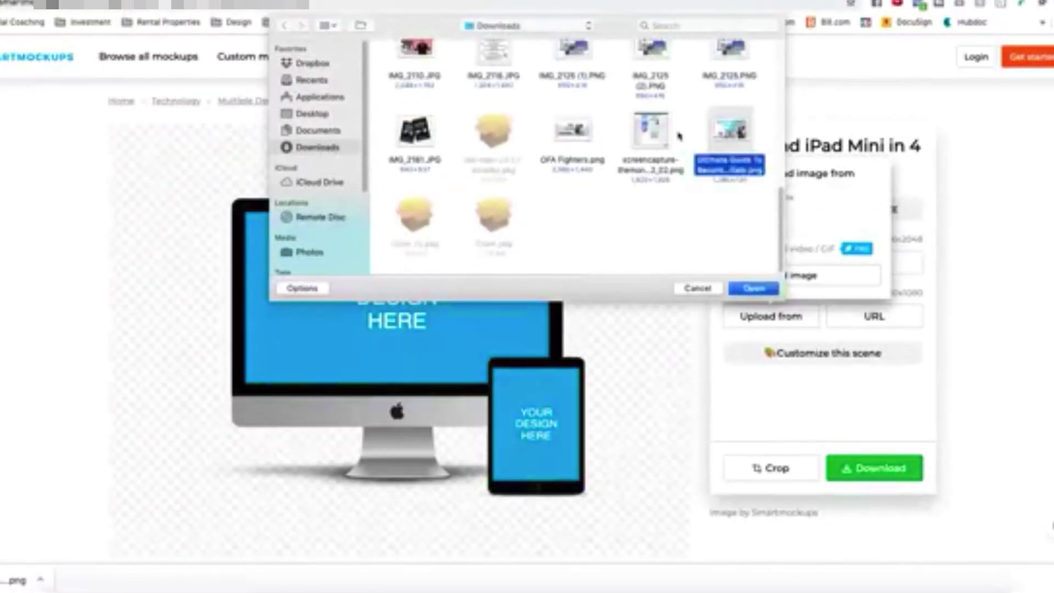
pyautogui.doubleClick(650, 131)
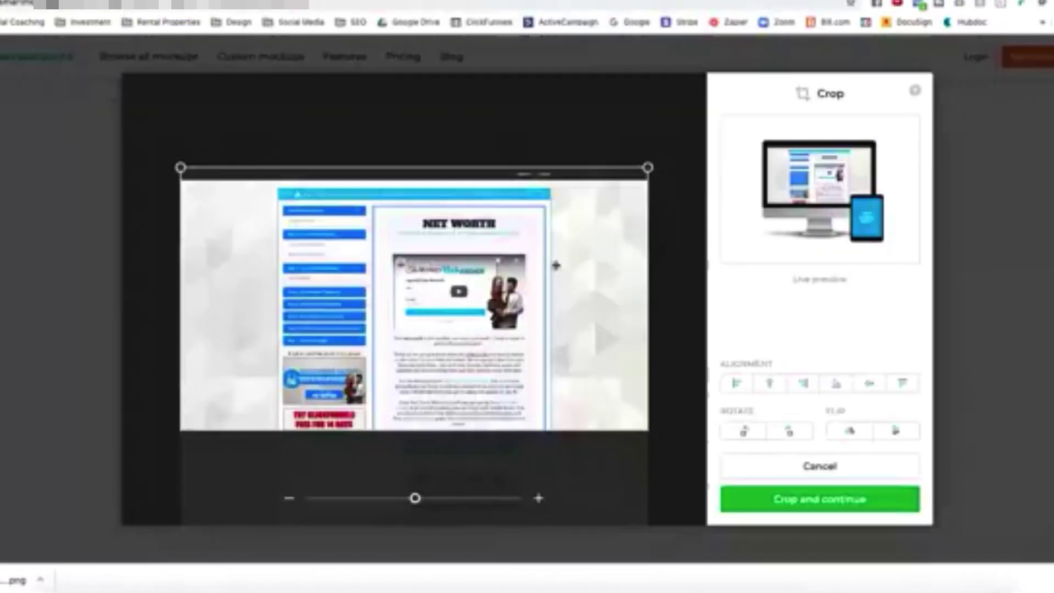
pyautogui.moveTo(648, 165); pyautogui.dragTo(743, 99)
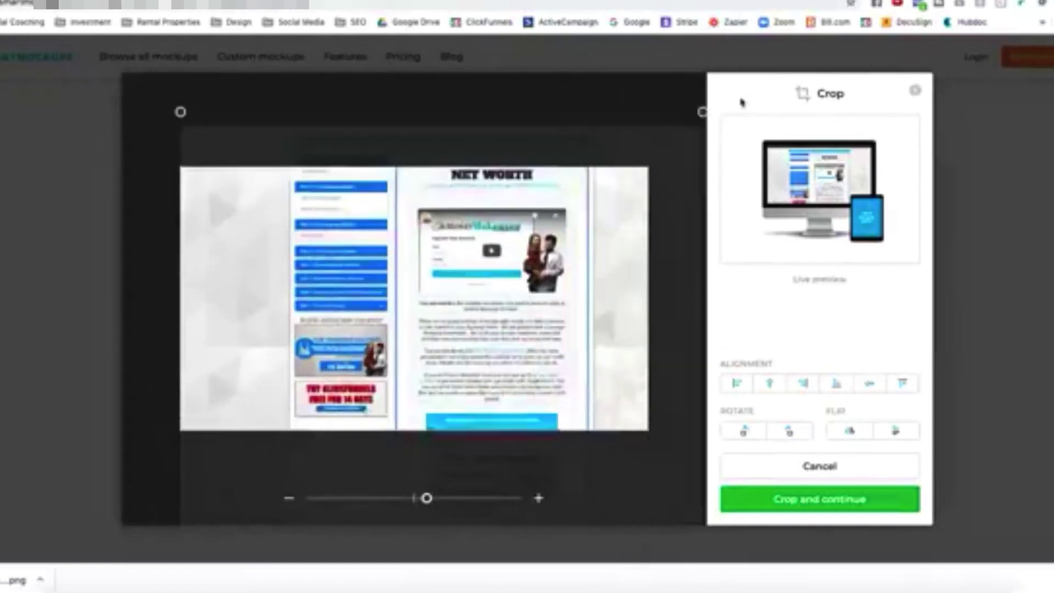
pyautogui.moveTo(476, 258); pyautogui.dragTo(474, 303)
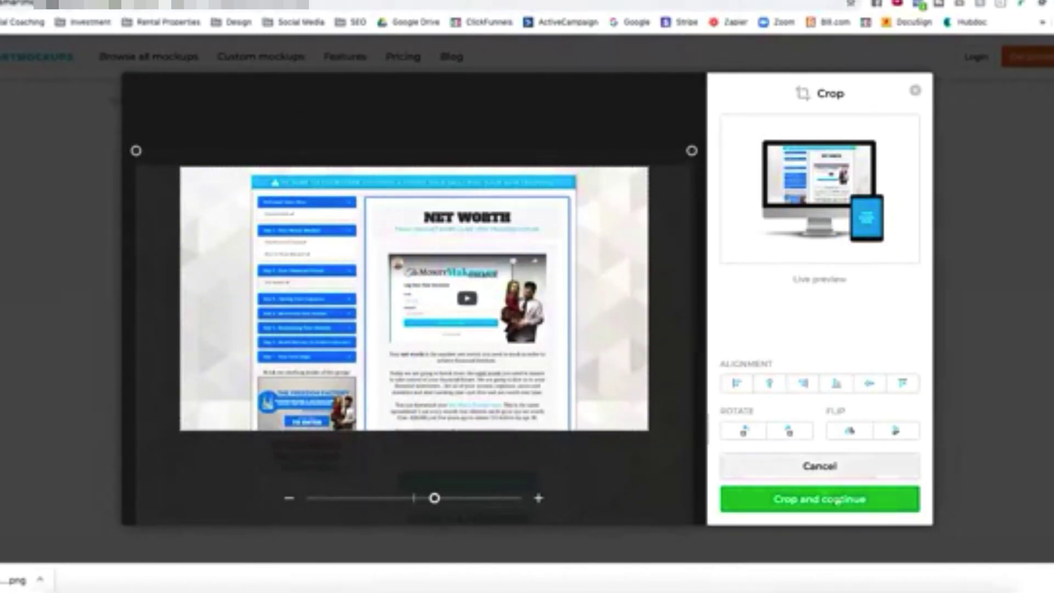
pyautogui.click(838, 500)
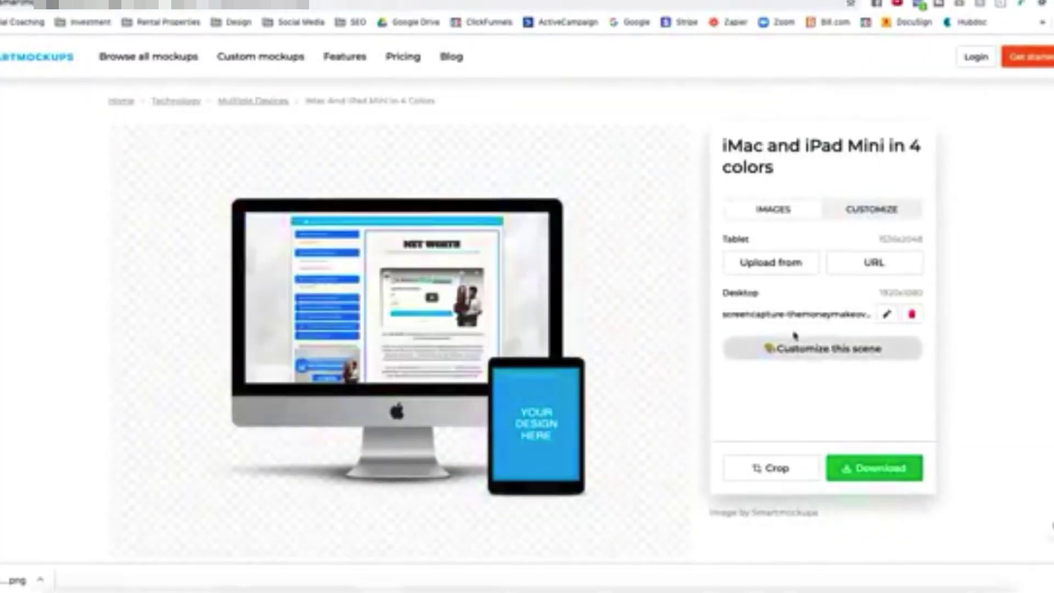
# - Put the screencapture PNG on the iPad screen, cropped in on the NET WORTH content
pyautogui.click(776, 258)
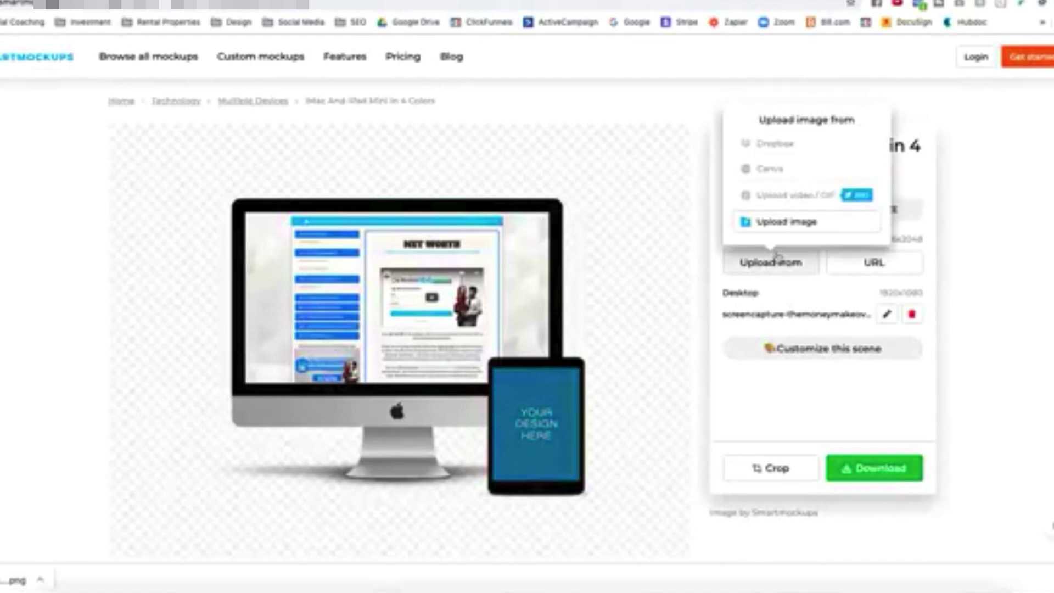
pyautogui.click(787, 222)
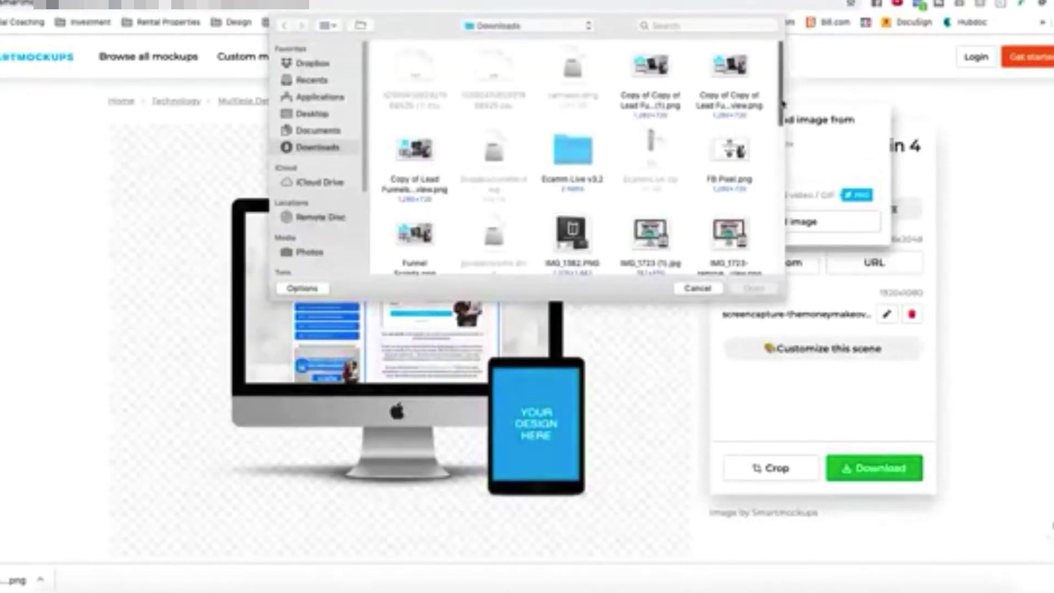
pyautogui.scroll(-10, 783, 103)
pyautogui.doubleClick(667, 153)
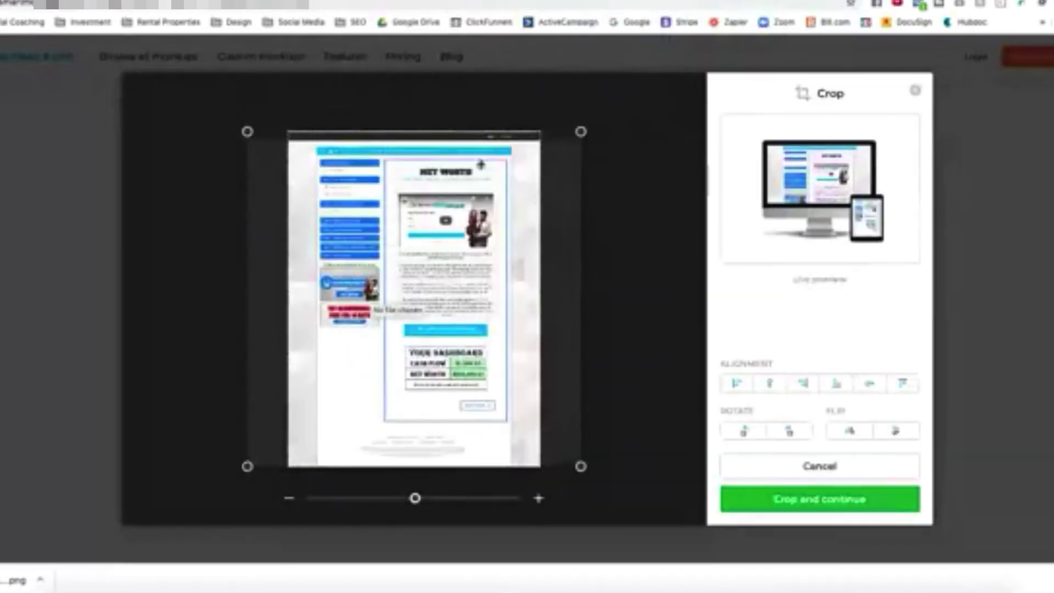
pyautogui.moveTo(581, 132); pyautogui.dragTo(614, 97)
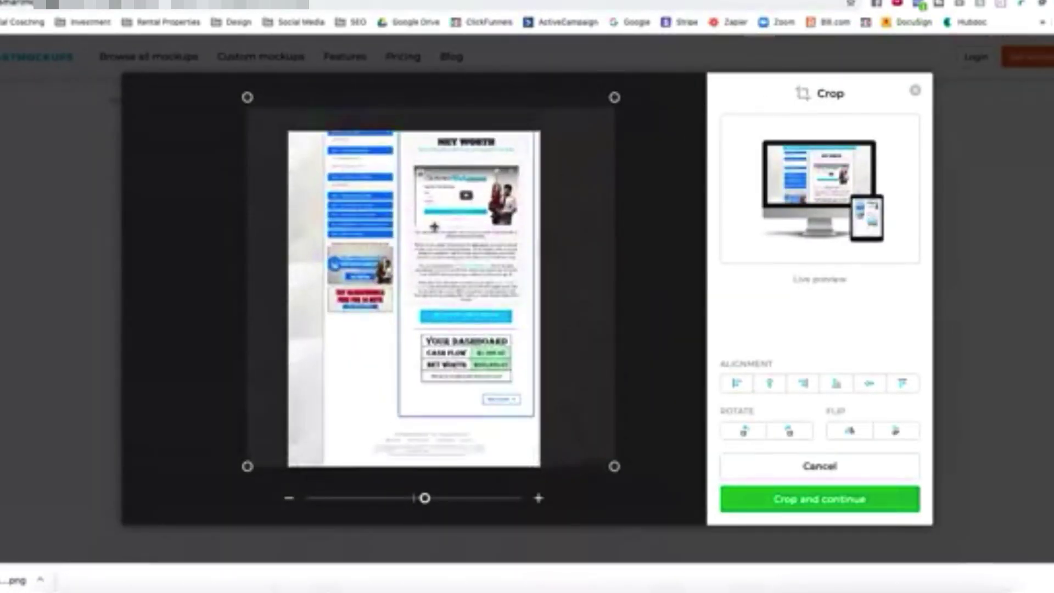
pyautogui.moveTo(431, 296); pyautogui.dragTo(452, 408)
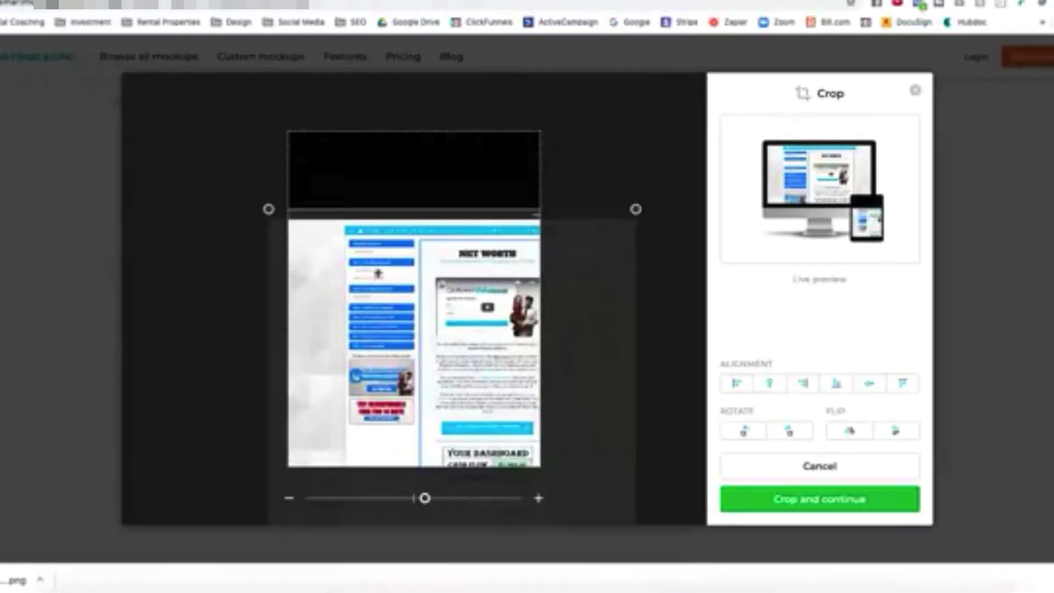
pyautogui.scroll(5, 414, 258)
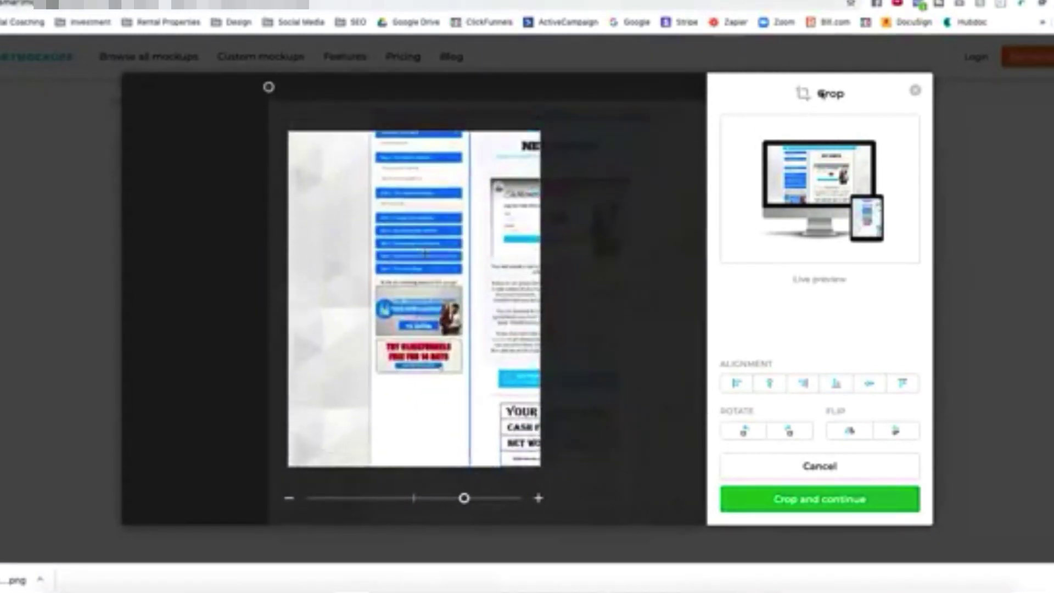
pyautogui.moveTo(417, 254); pyautogui.dragTo(337, 343)
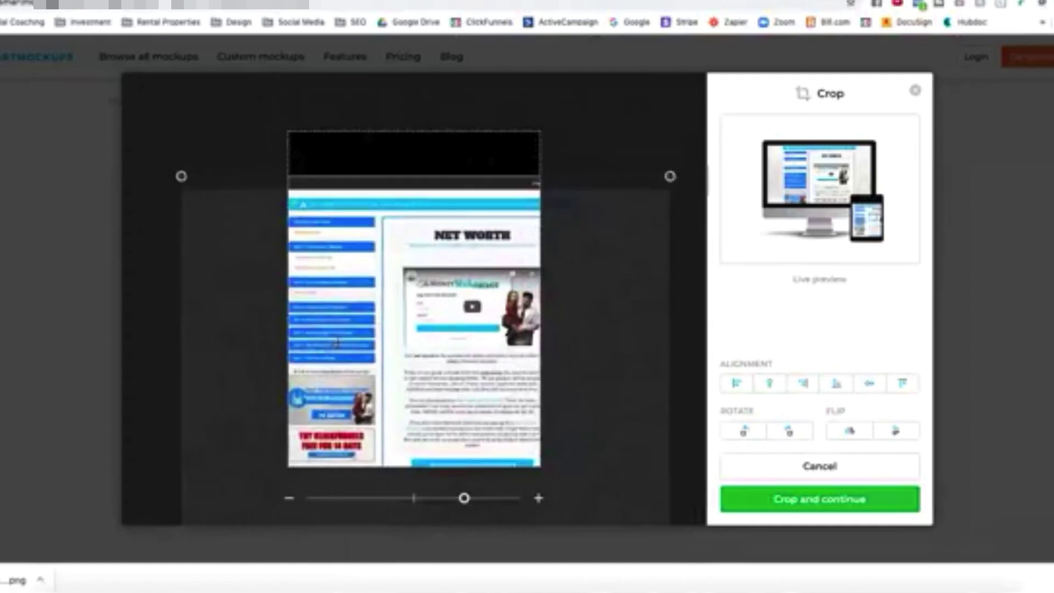
pyautogui.scroll(7, 425, 368)
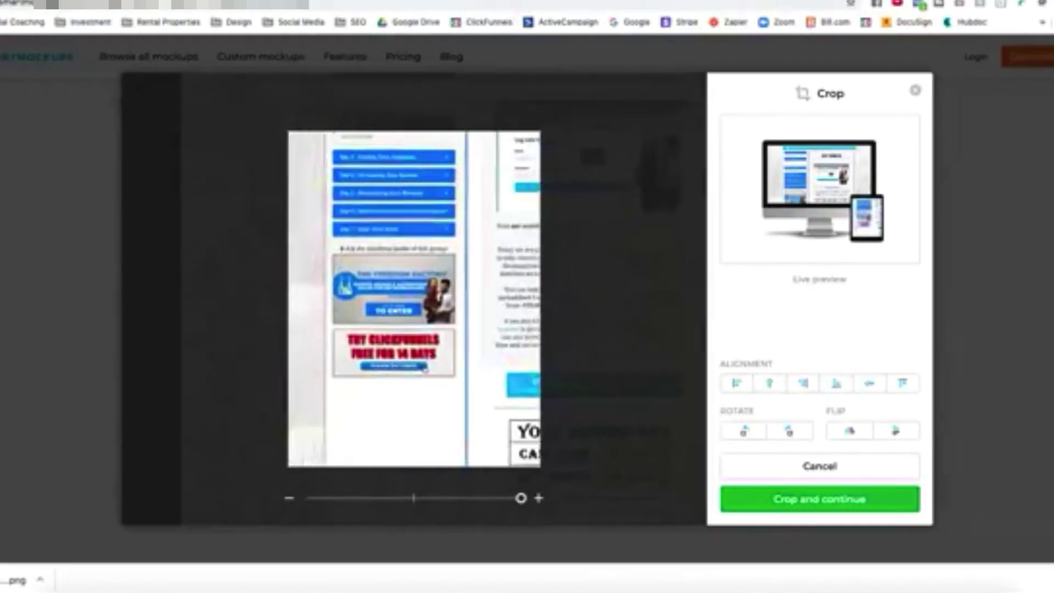
pyautogui.moveTo(435, 233); pyautogui.dragTo(256, 334)
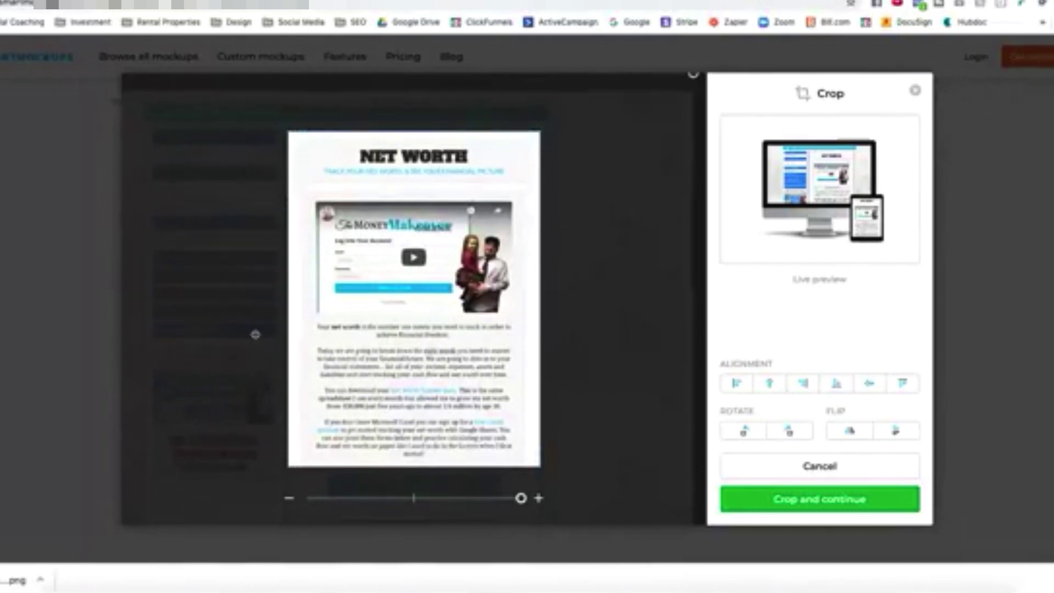
pyautogui.click(814, 499)
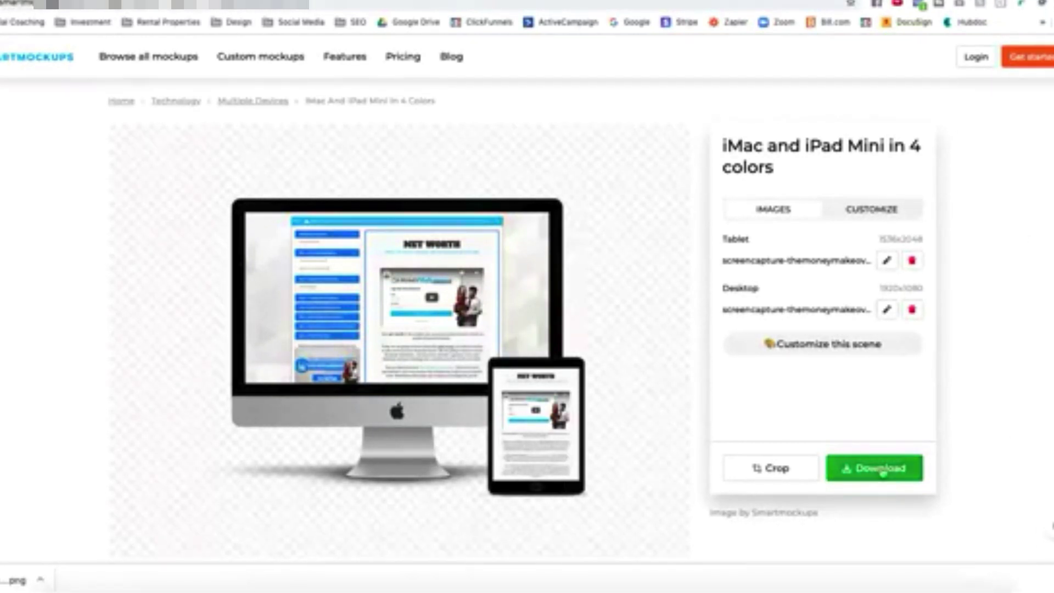
# - Download the finished mockup at High quality and return to the Canva Featured FB Photo design
pyautogui.click(867, 467)
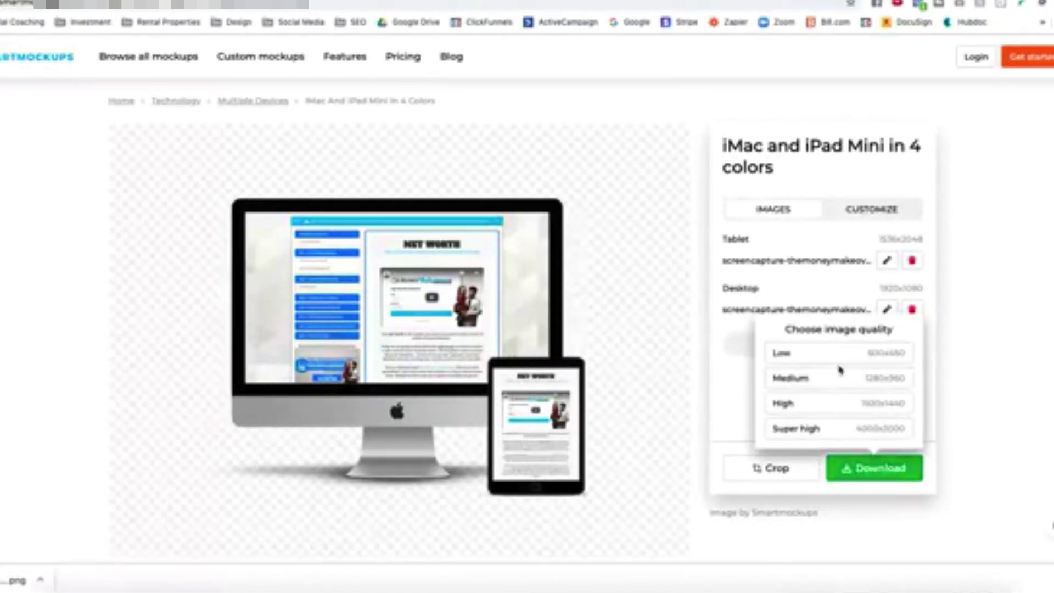
pyautogui.click(823, 405)
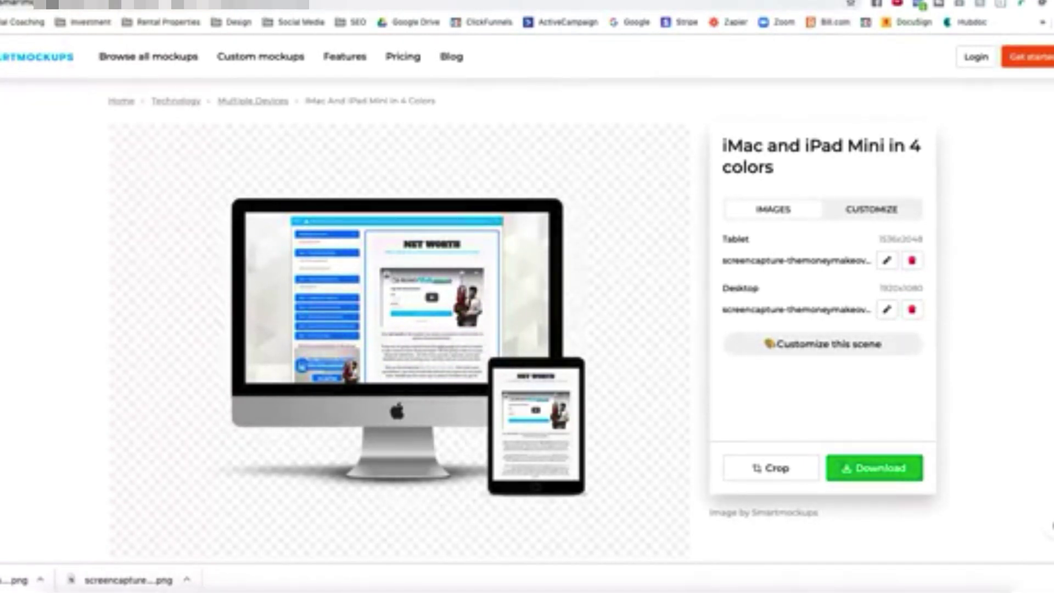
pyautogui.hotkey('ctrl', 'Tab')
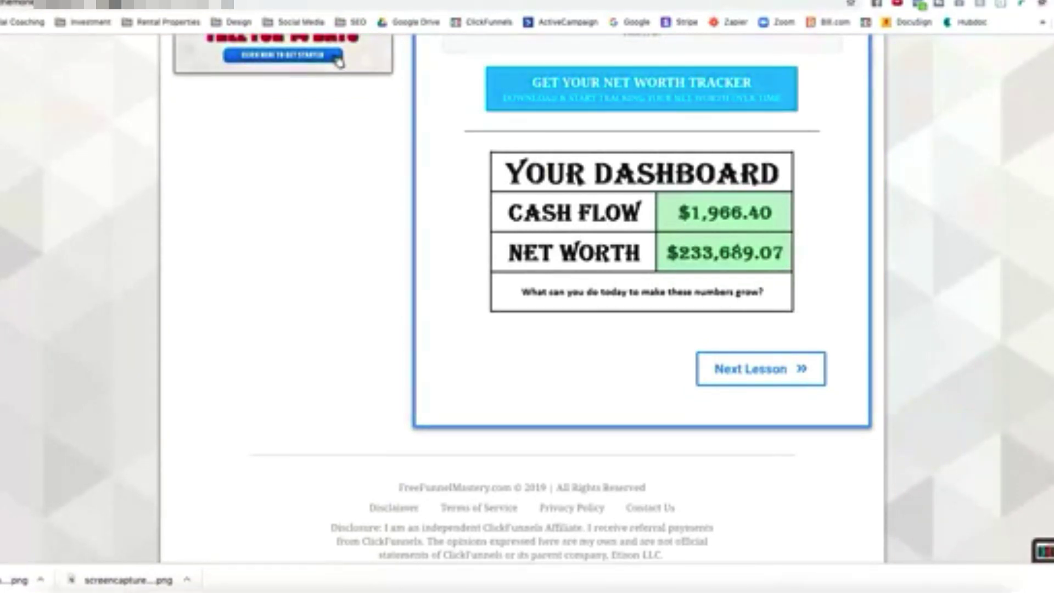
pyautogui.hotkey('ctrl', 'Tab')
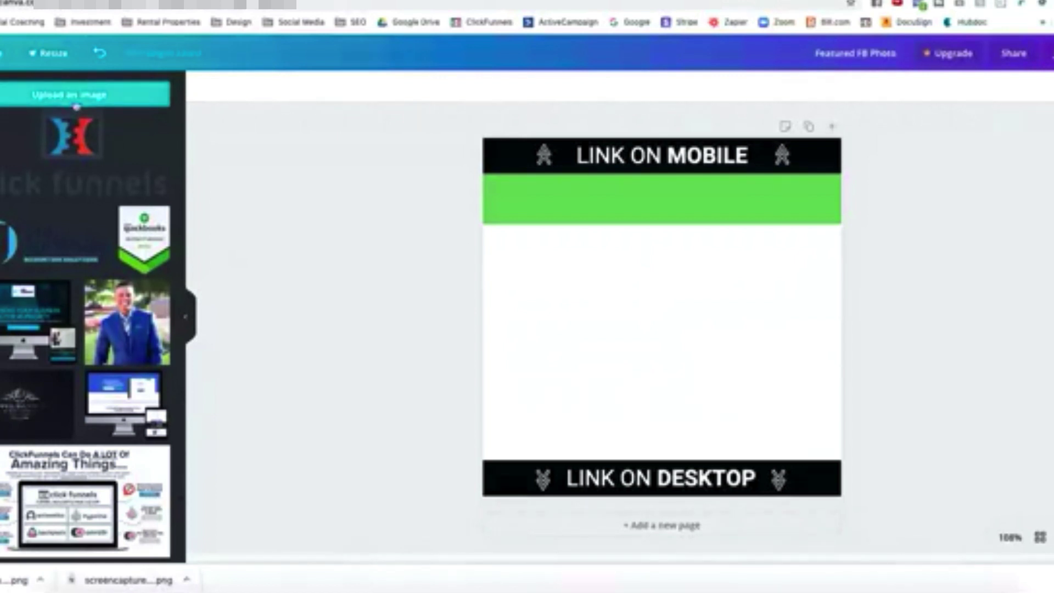
# - Upload the Smartmockups mockup PNG from Downloads into Canva's uploaded images
pyautogui.click(70, 94)
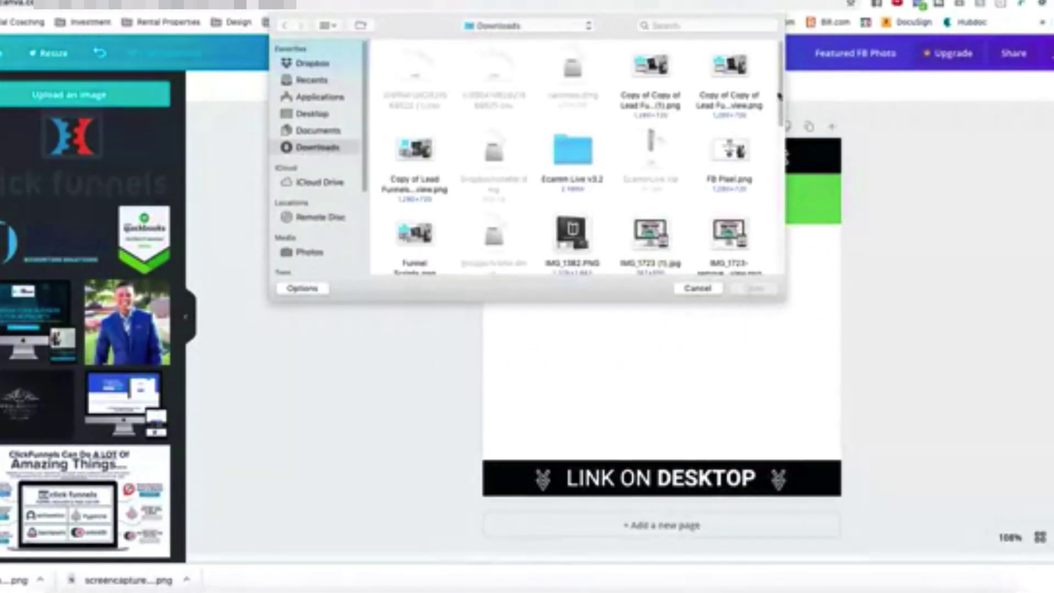
pyautogui.moveTo(780, 96)
pyautogui.mouseDown()
pyautogui.moveTo(784, 251)
pyautogui.moveTo(784, 89)
pyautogui.mouseUp()
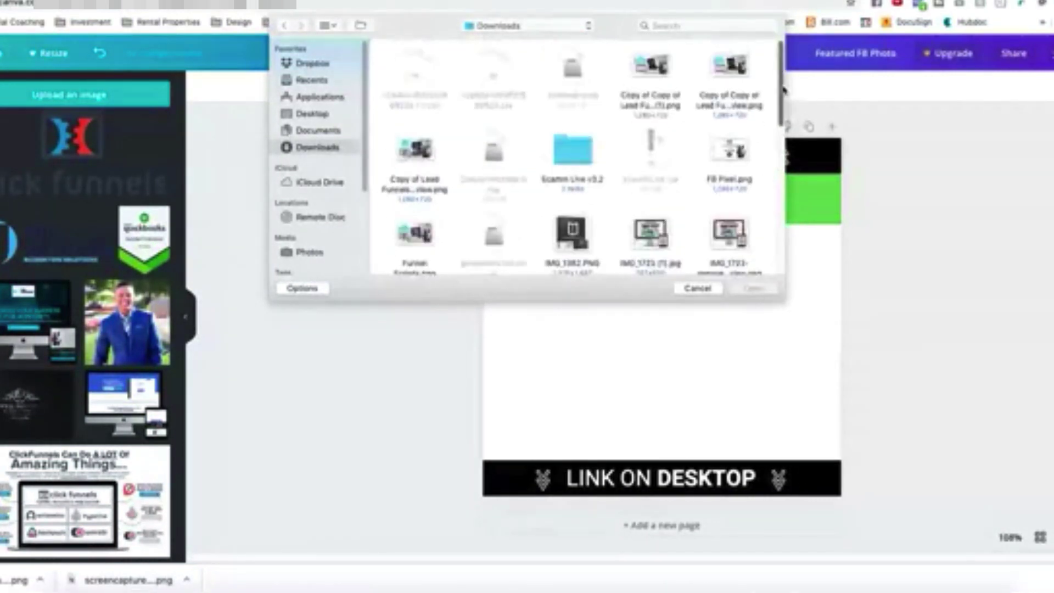
pyautogui.click(709, 287)
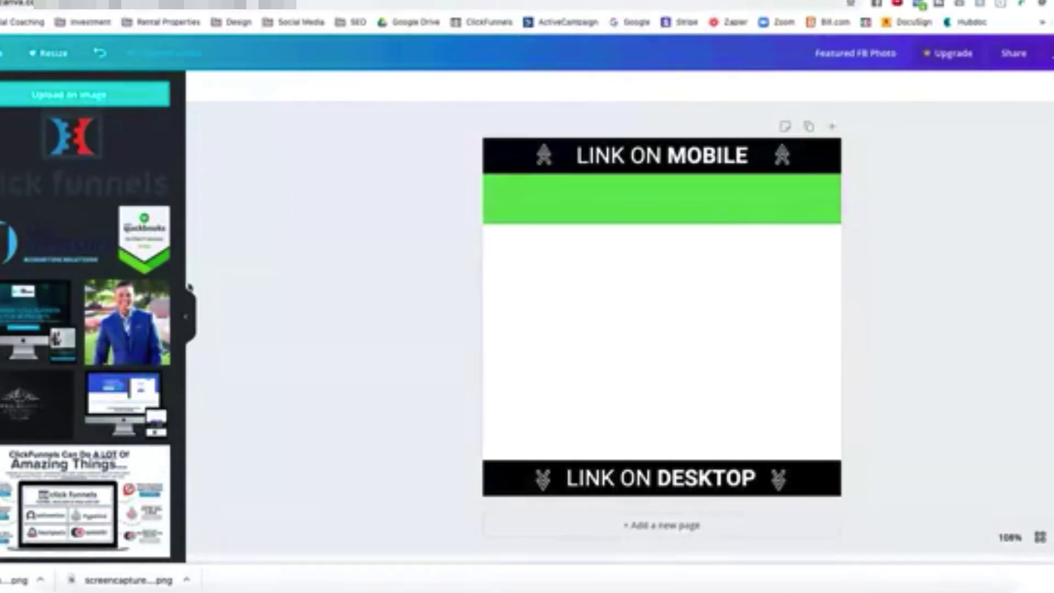
pyautogui.click(113, 96)
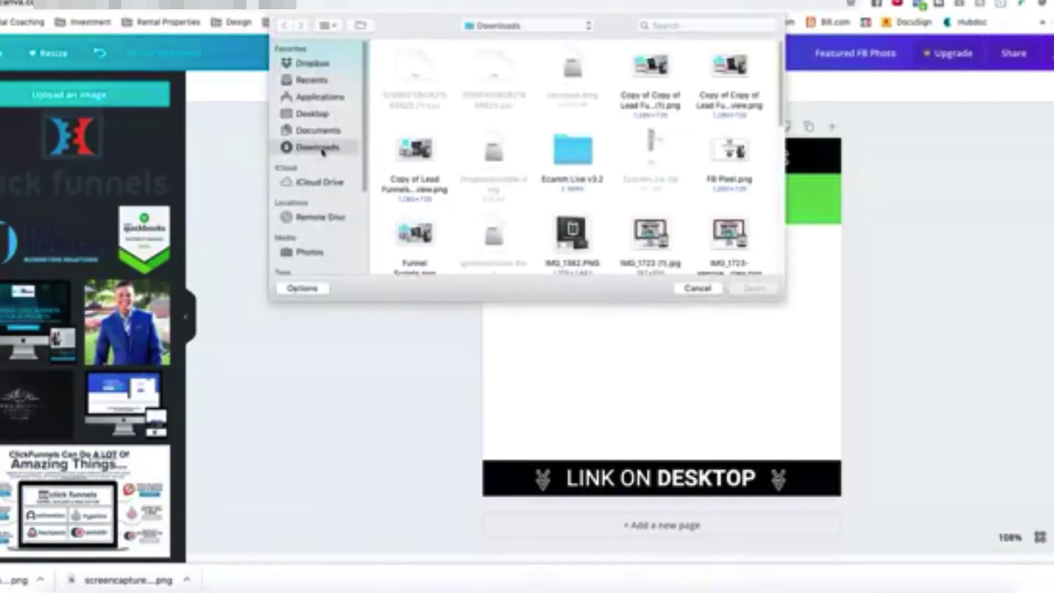
pyautogui.moveTo(782, 90); pyautogui.dragTo(785, 238)
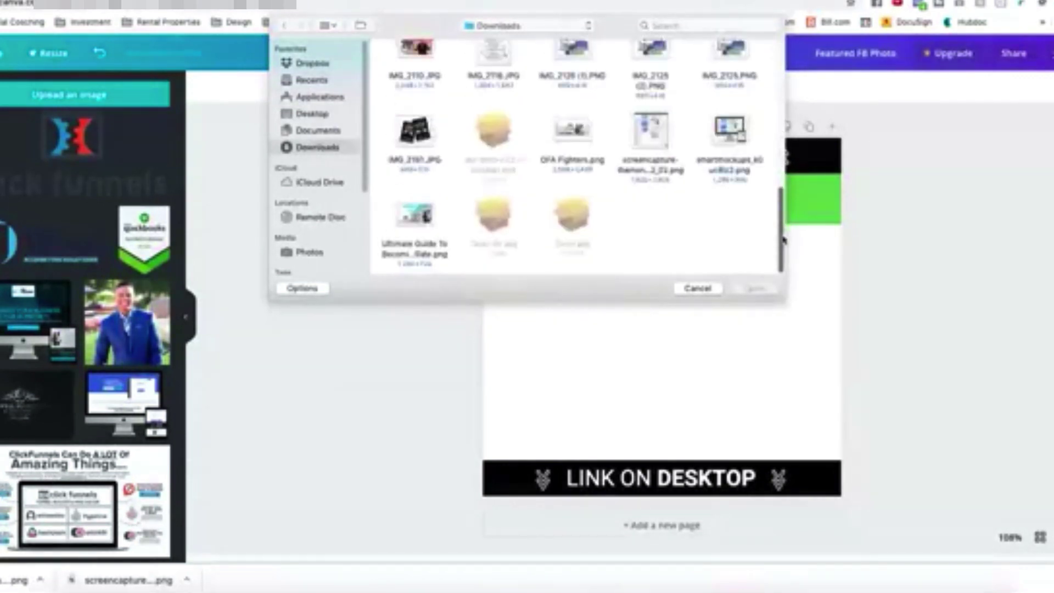
pyautogui.click(736, 129)
pyautogui.click(736, 287)
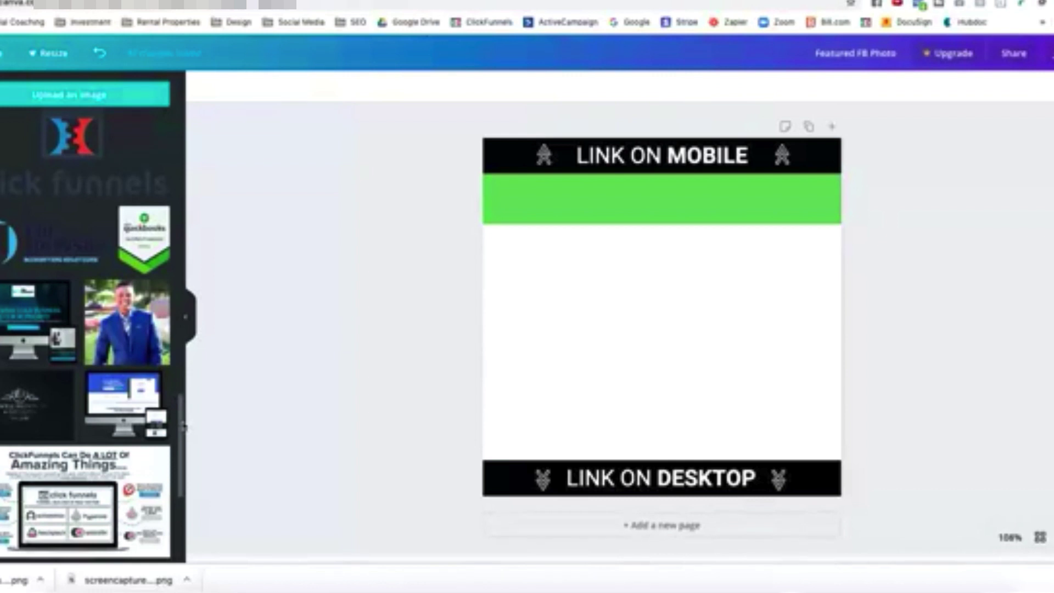
pyautogui.moveTo(183, 427); pyautogui.dragTo(183, 123)
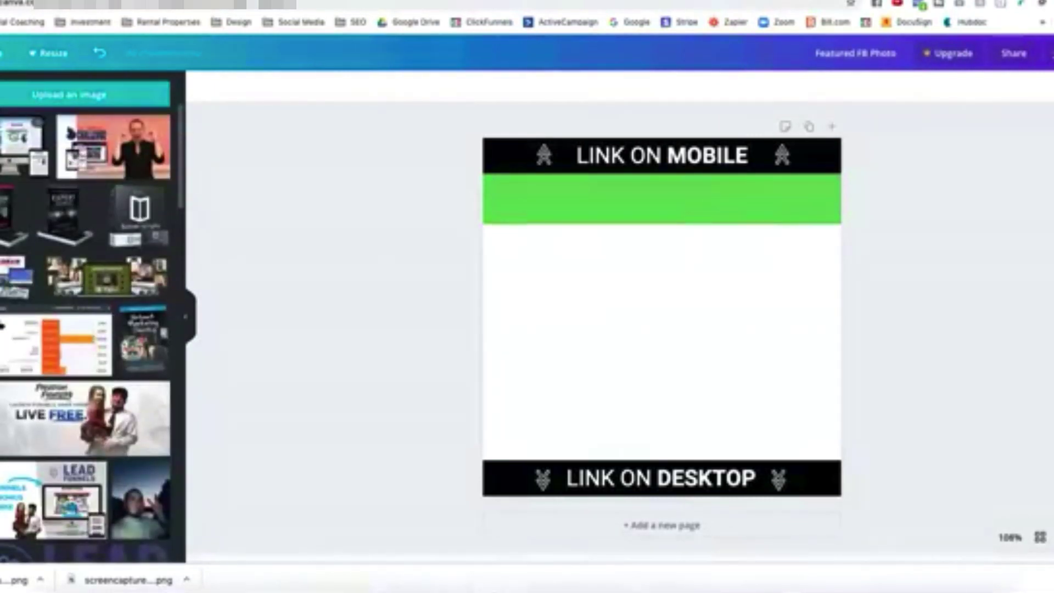
# - Place the iMac and iPad mockup on the design, sized to fill the white middle area
pyautogui.click(16, 140)
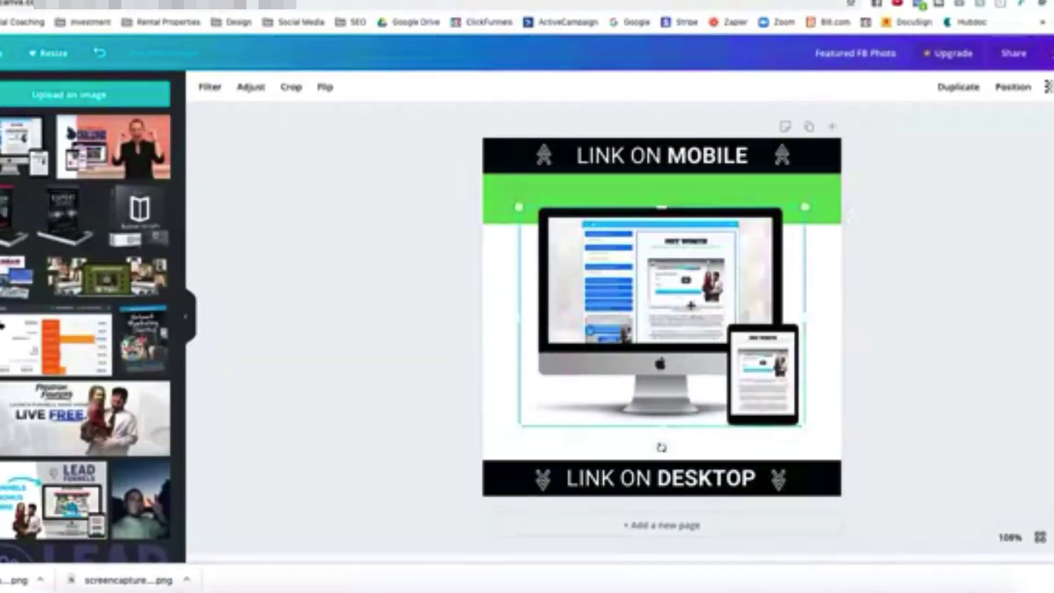
pyautogui.moveTo(803, 424); pyautogui.dragTo(859, 482)
pyautogui.moveTo(733, 319); pyautogui.dragTo(696, 304)
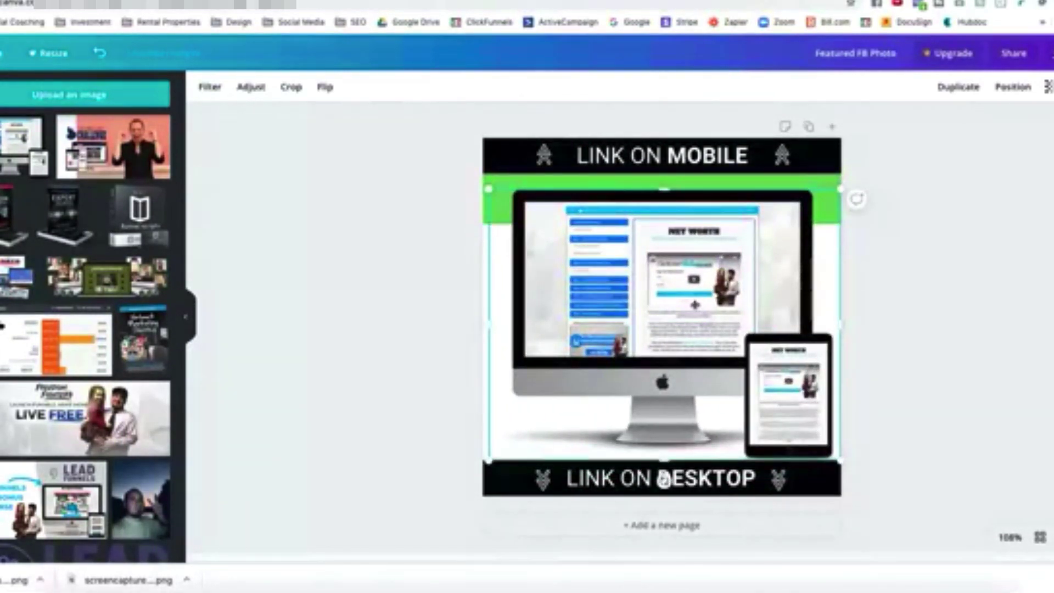
pyautogui.hotkey('shift', 'Left')
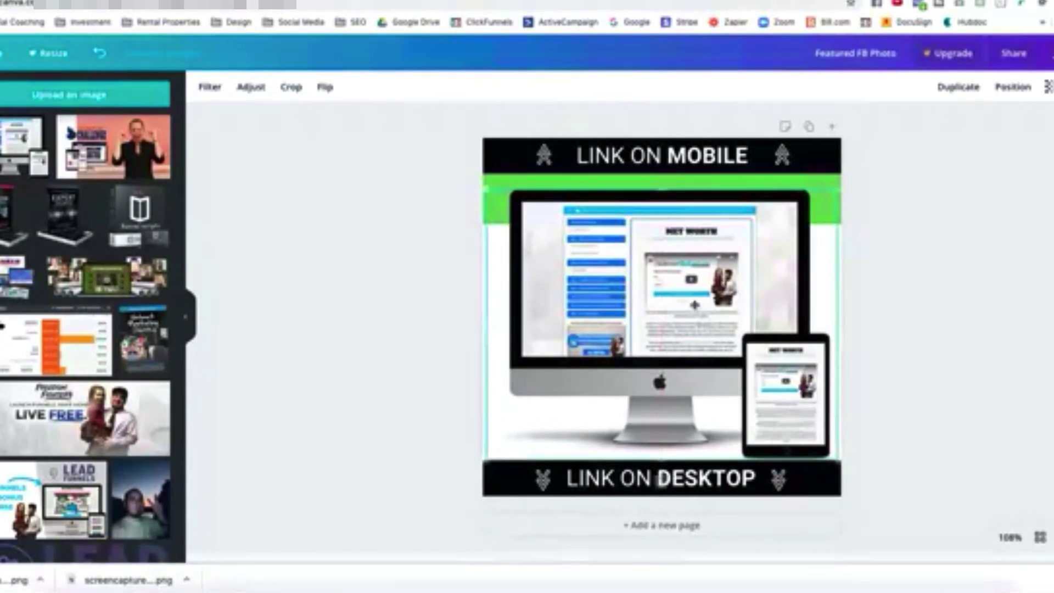
# - Recolour the green bar behind the mockup to blue
pyautogui.click(815, 185)
pyautogui.click(204, 88)
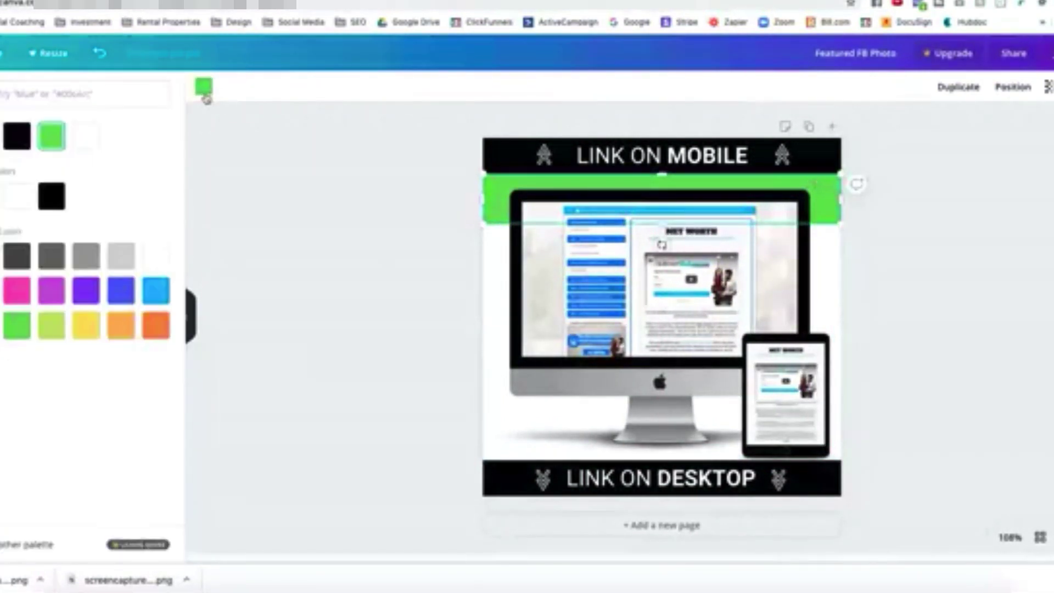
pyautogui.click(153, 290)
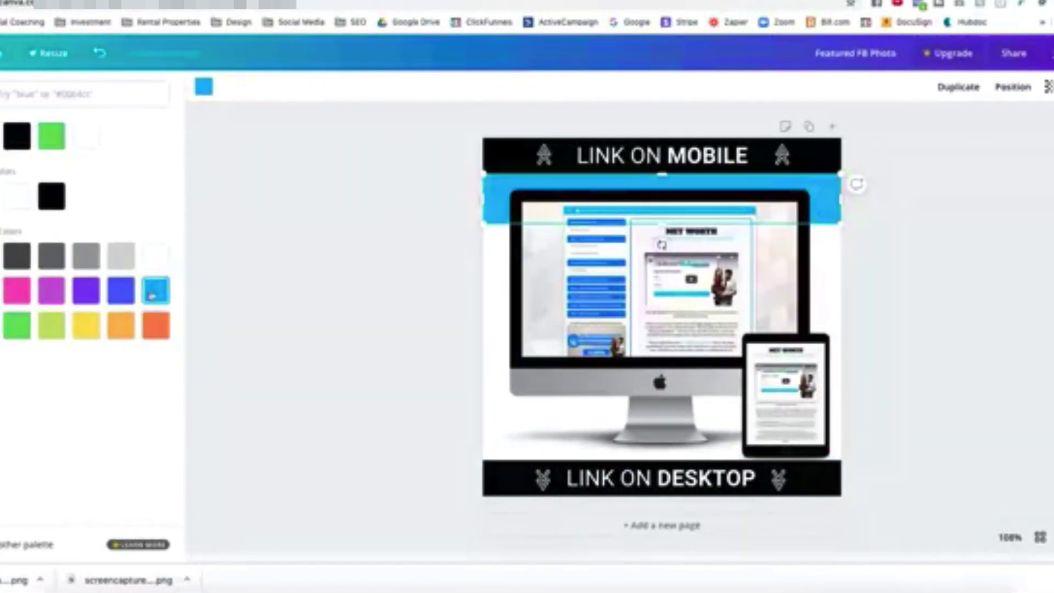
pyautogui.click(317, 263)
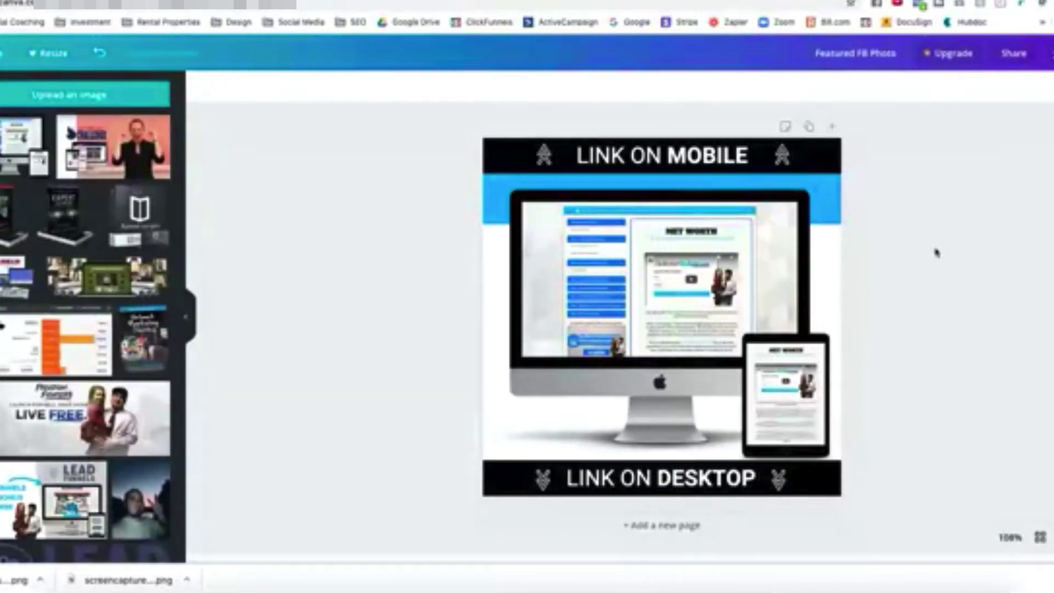
# - Download the design as a PNG
pyautogui.click(1013, 53)
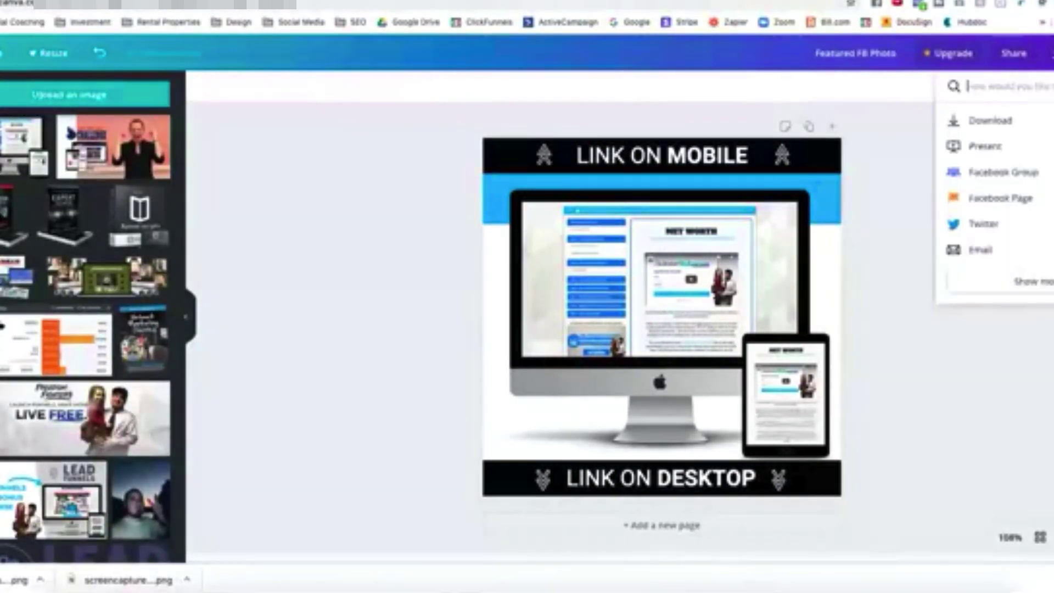
pyautogui.click(987, 121)
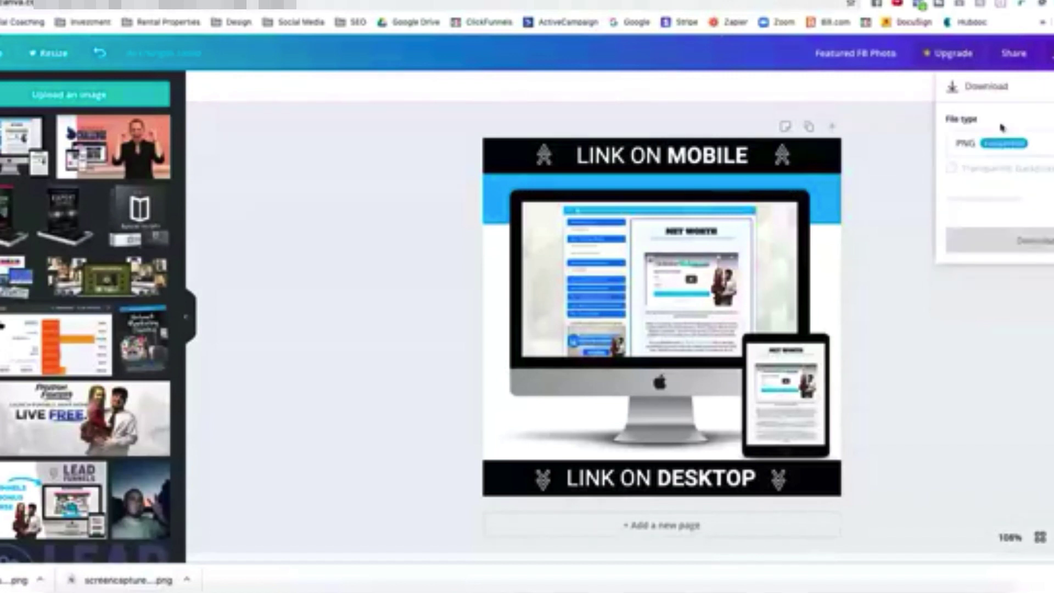
pyautogui.click(1030, 214)
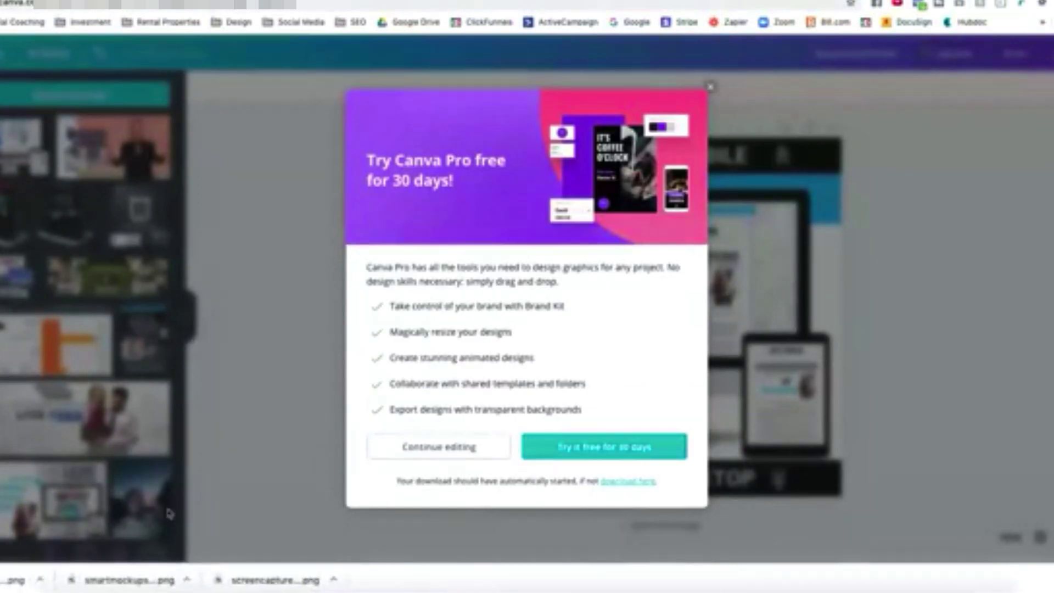
pyautogui.click(41, 579)
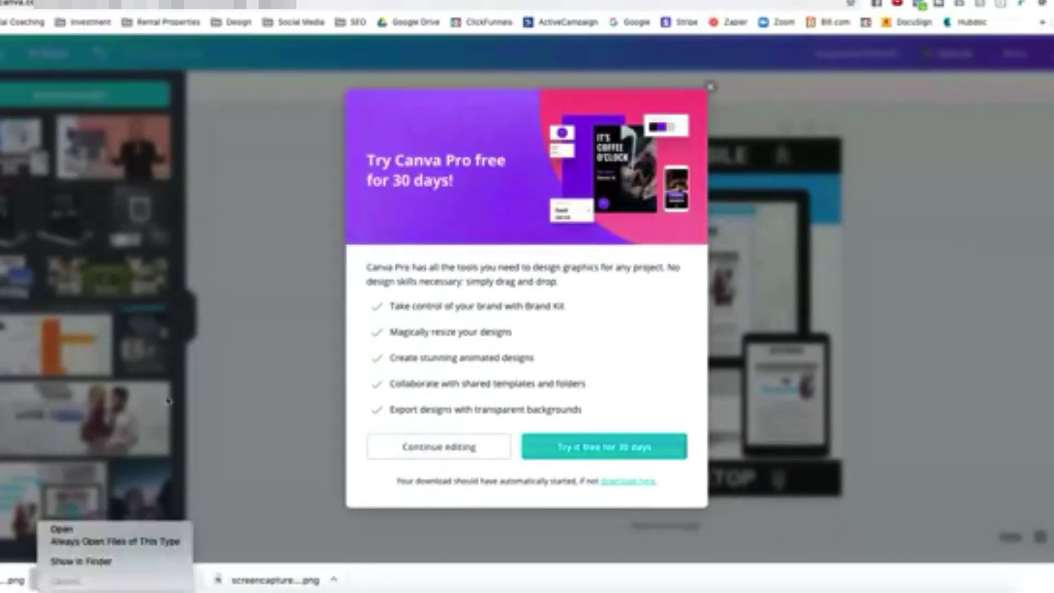
pyautogui.press('Escape')
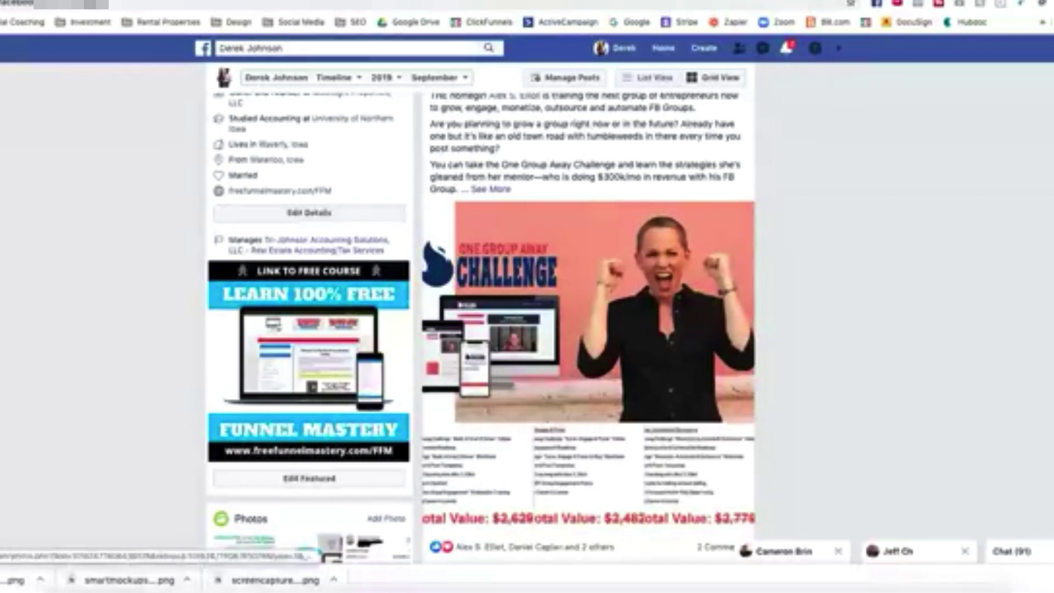
pyautogui.scroll(4, 331, 218)
pyautogui.scroll(-1, 324, 351)
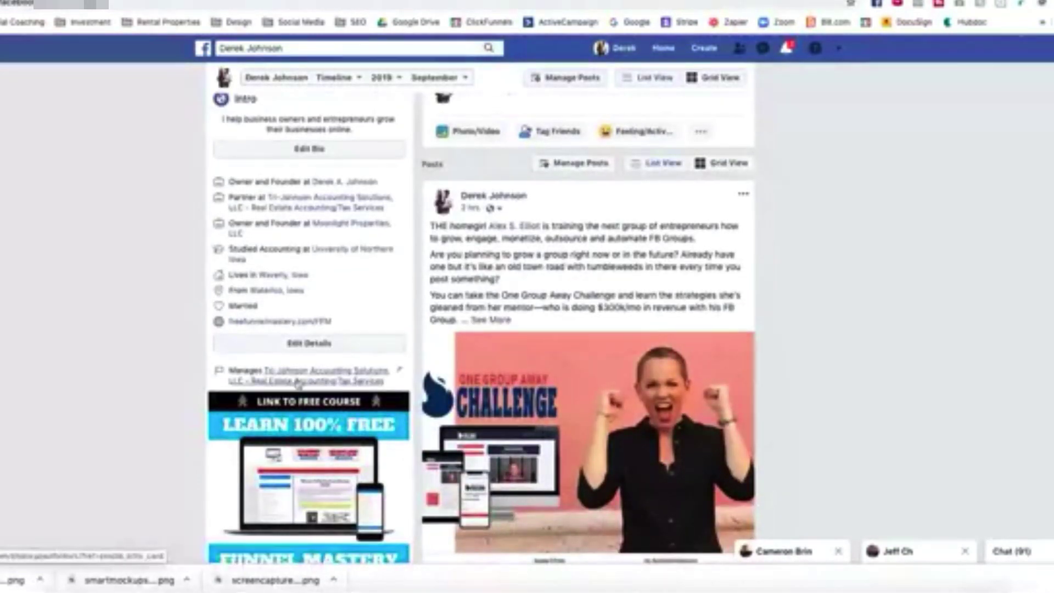
pyautogui.click(314, 346)
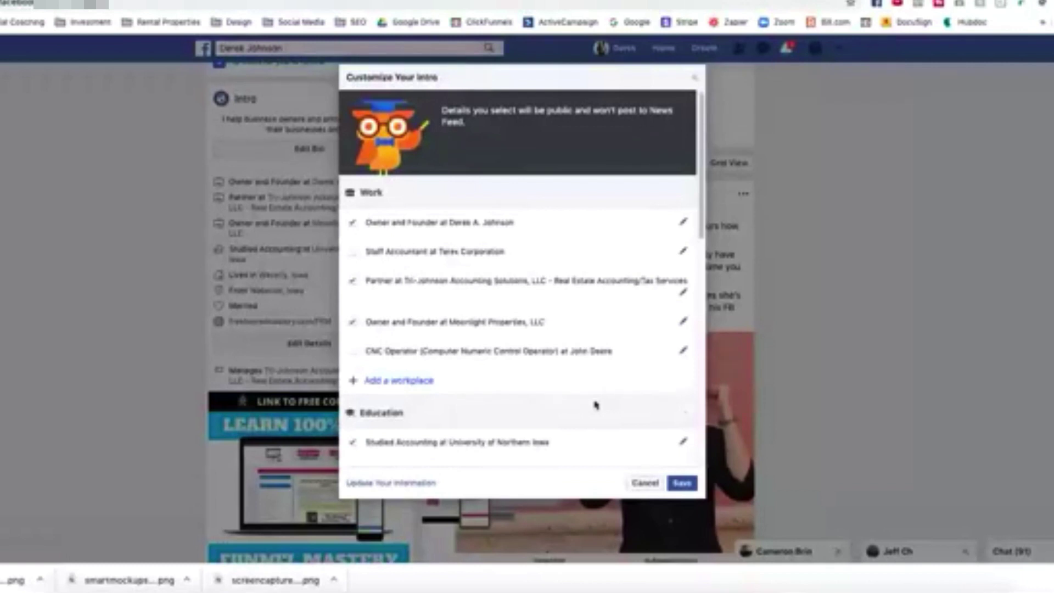
pyautogui.scroll(-5, 596, 405)
pyautogui.scroll(-5, 595, 405)
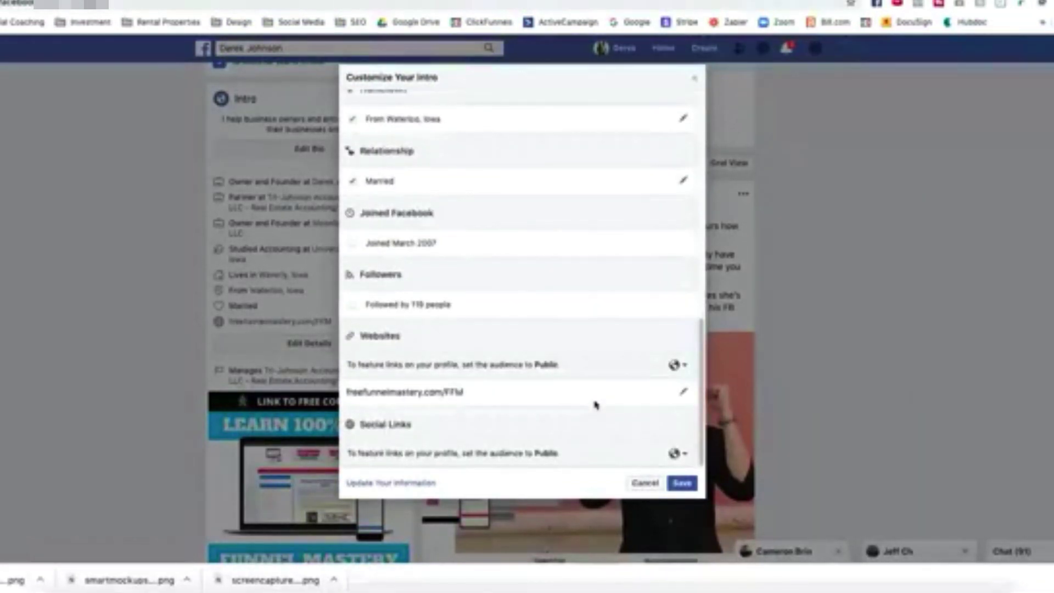
pyautogui.scroll(1, 595, 405)
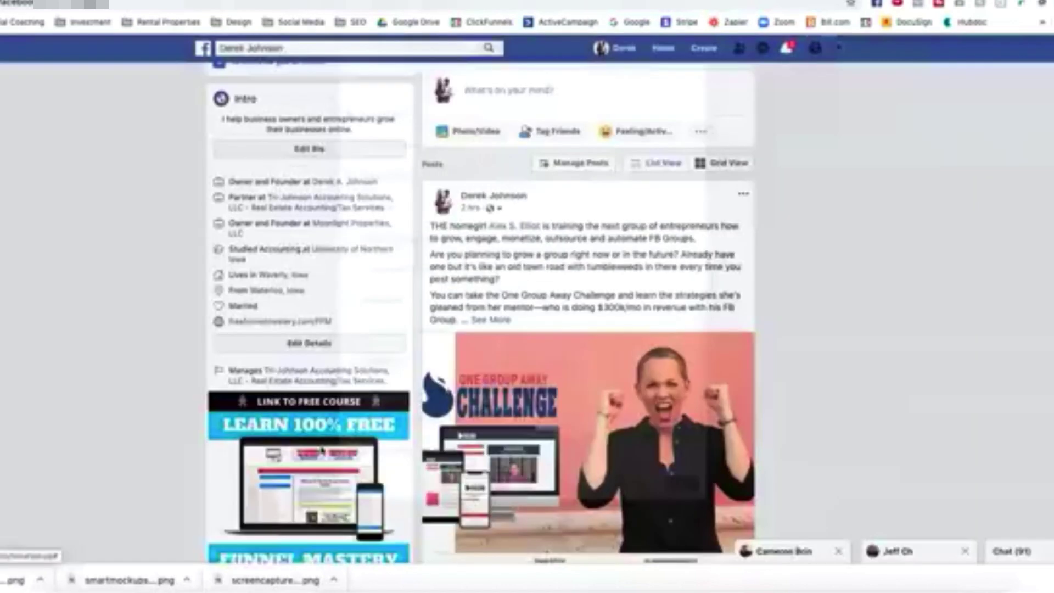
pyautogui.click(647, 483)
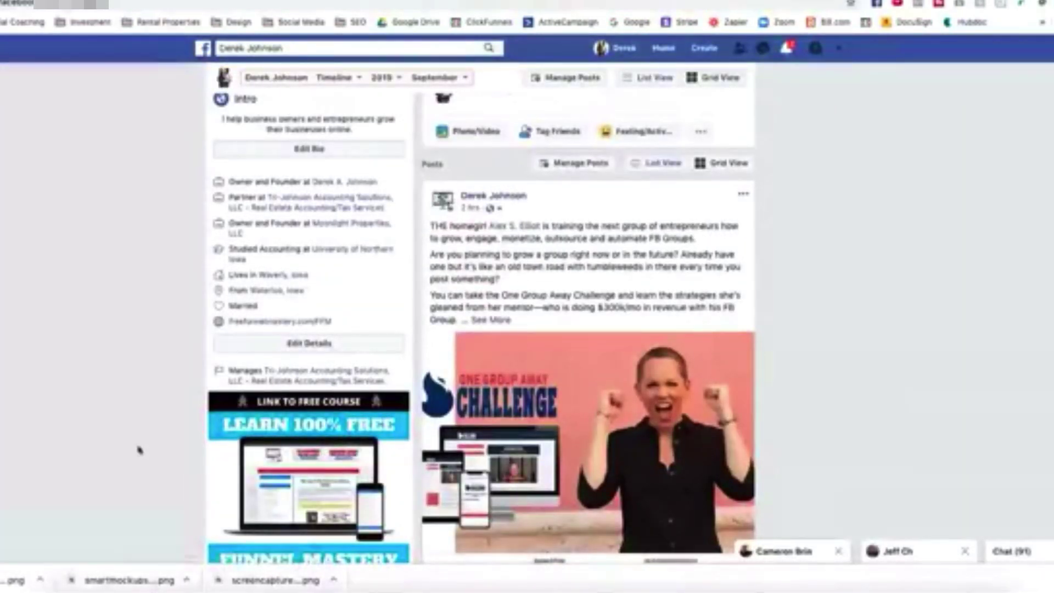
pyautogui.scroll(-3, 139, 450)
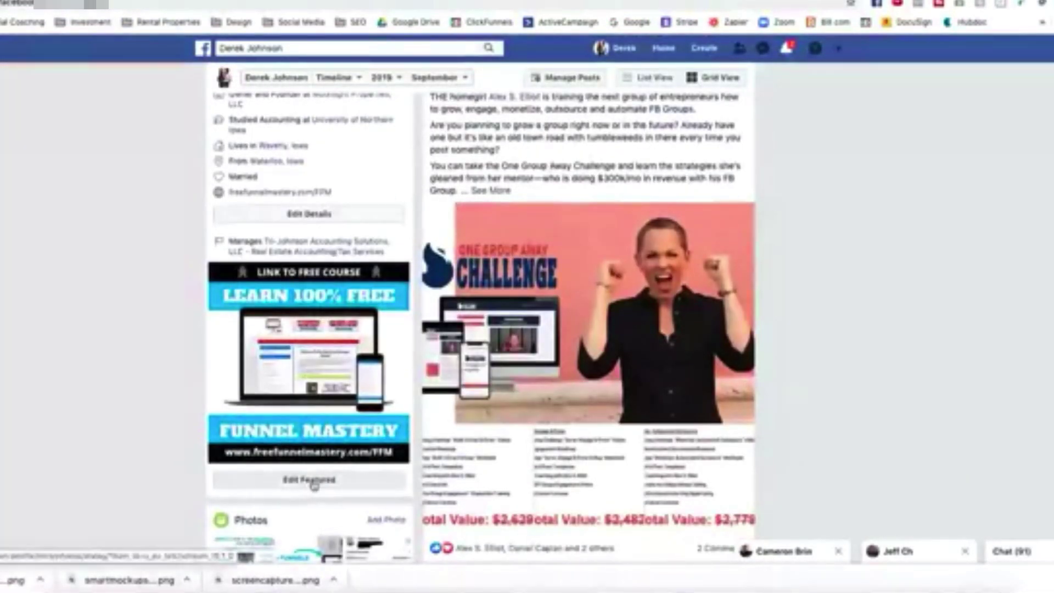
# - Upload Featured FB Photo.png to the featured photos, then remove it again
pyautogui.click(314, 481)
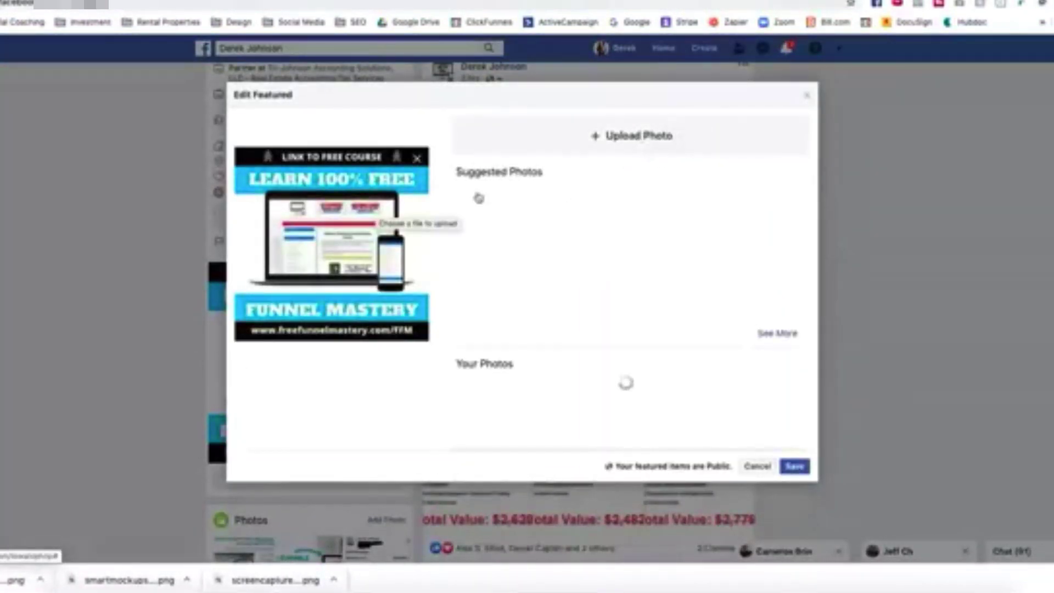
pyautogui.click(619, 146)
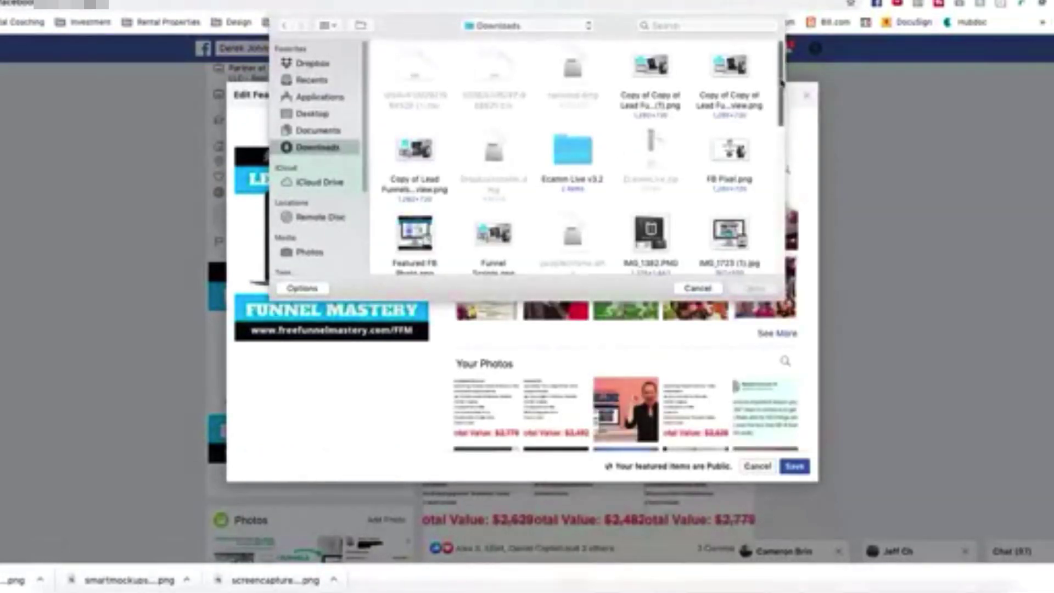
pyautogui.moveTo(780, 83); pyautogui.dragTo(788, 116)
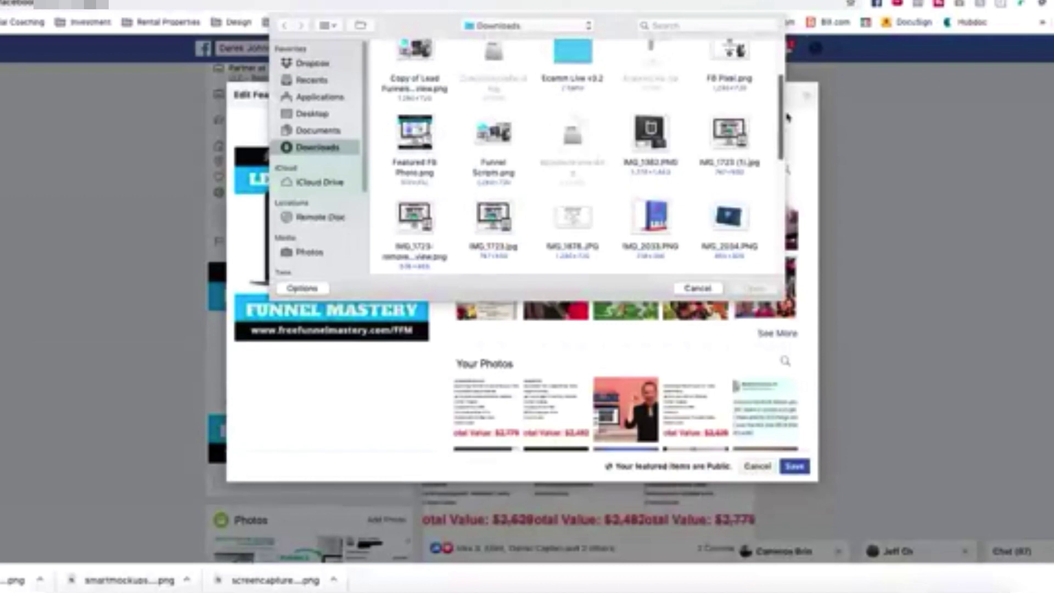
pyautogui.doubleClick(417, 140)
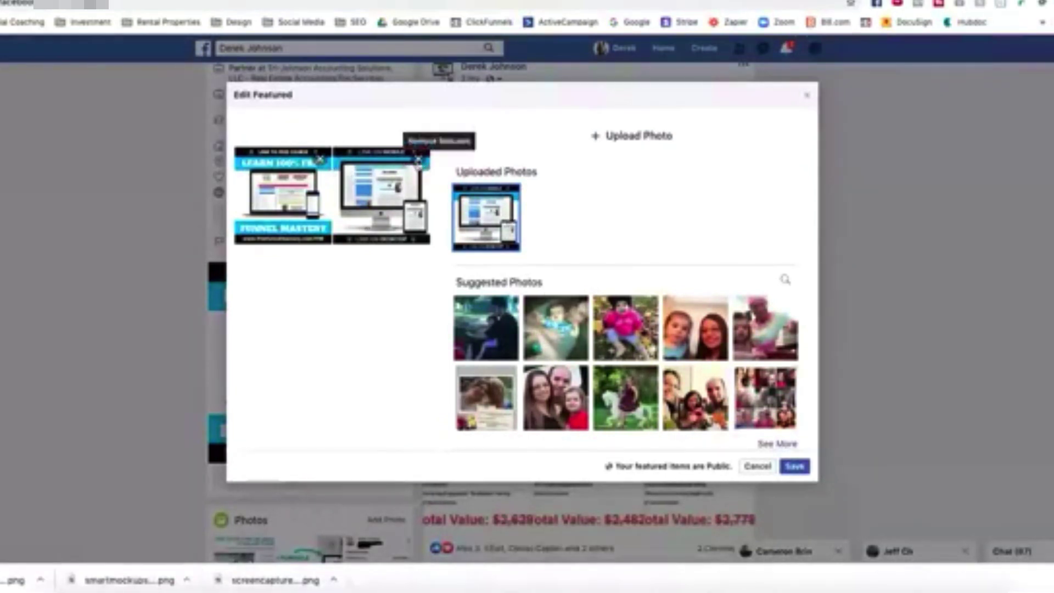
pyautogui.click(428, 160)
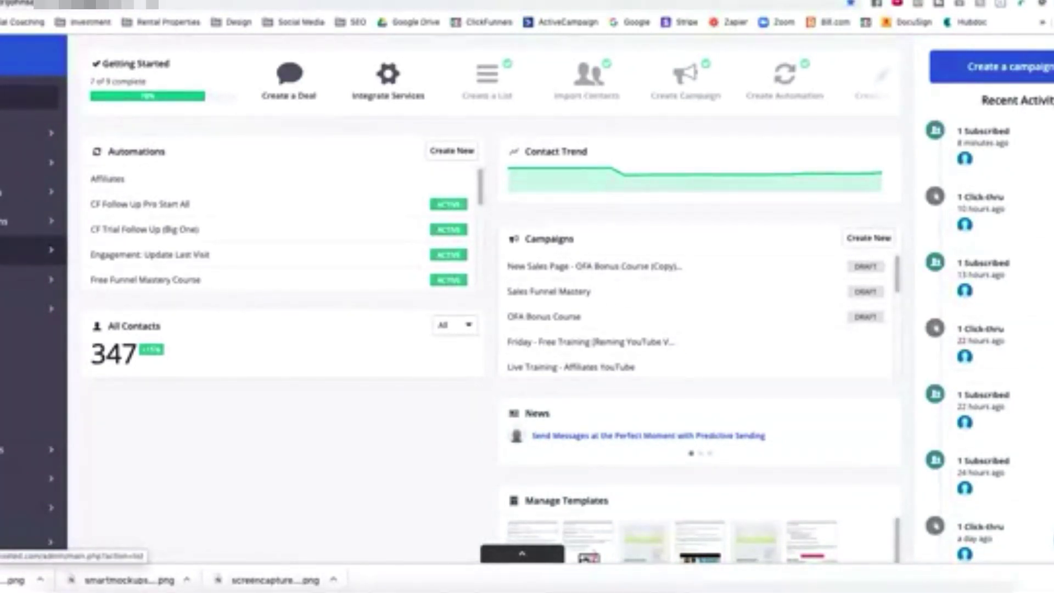
# - Open the Contacts lists page from the ActiveCampaign sidebar
pyautogui.click(33, 250)
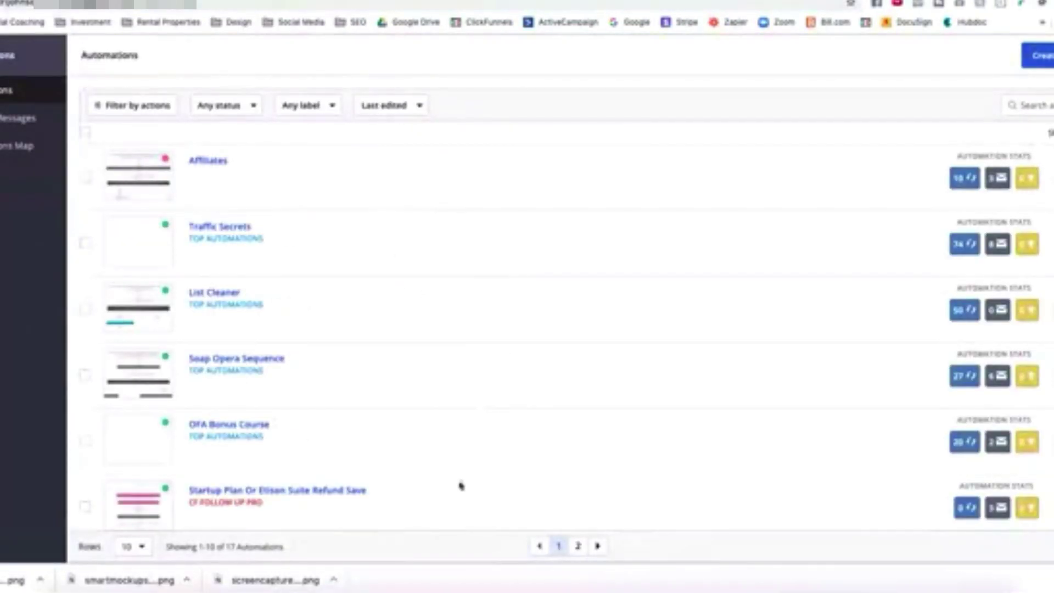
pyautogui.click(236, 431)
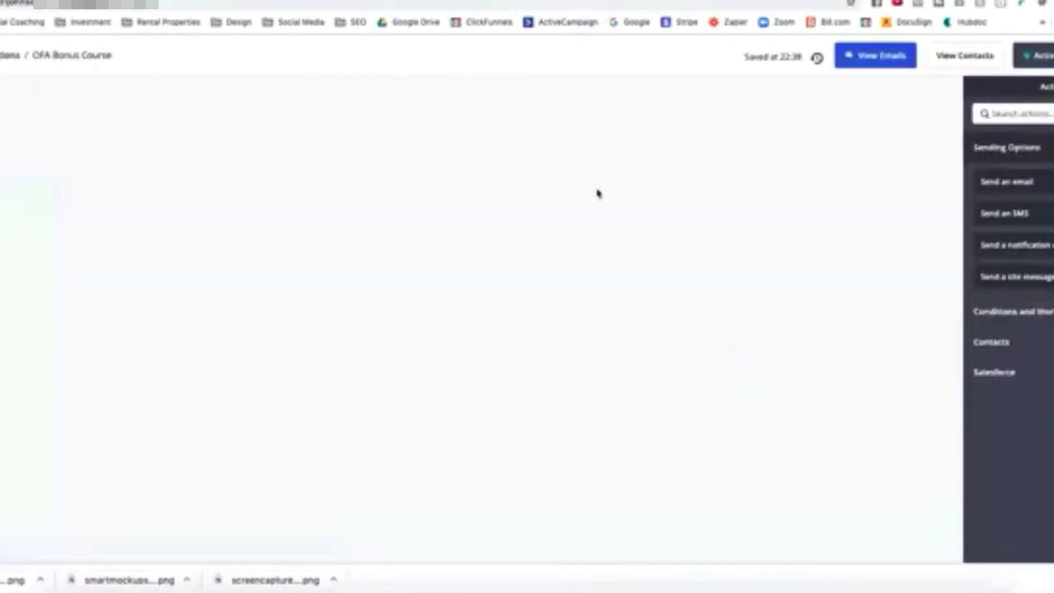
pyautogui.moveTo(342, 153)
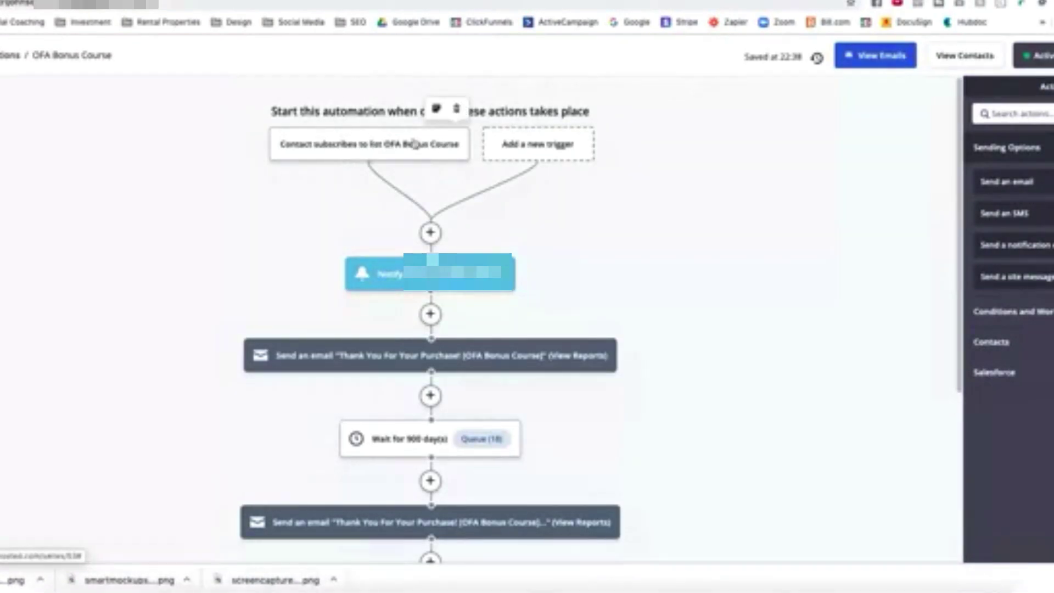
pyautogui.moveTo(522, 273)
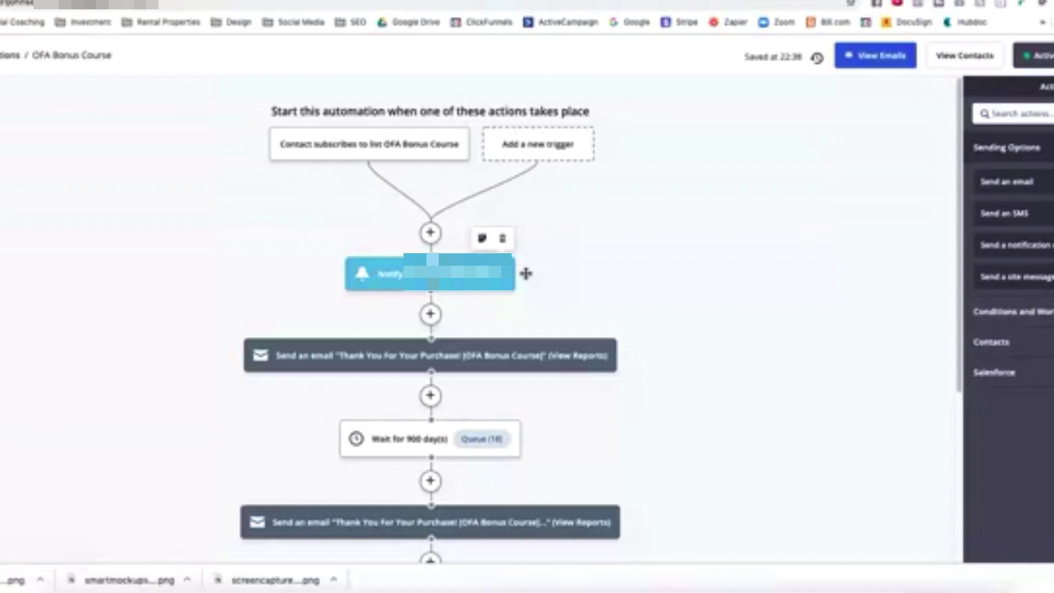
pyautogui.moveTo(627, 354)
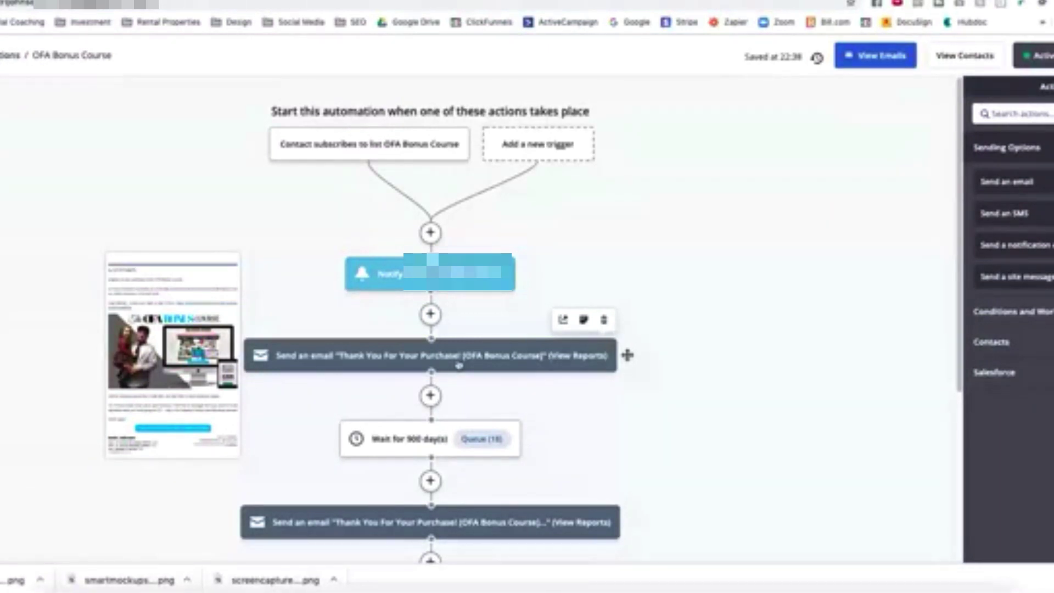
pyautogui.moveTo(420, 443)
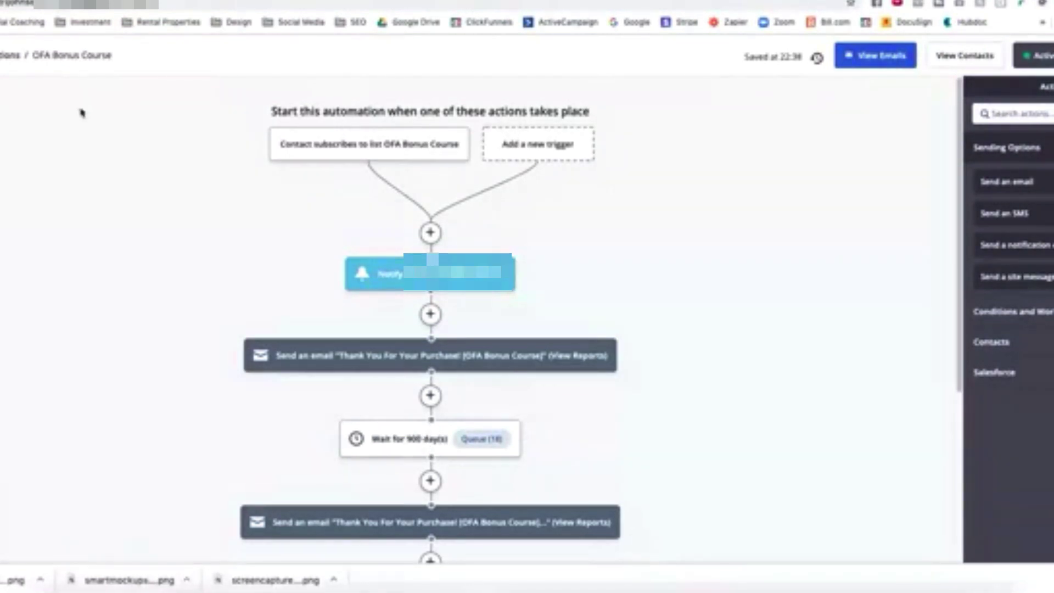
pyautogui.click(431, 396)
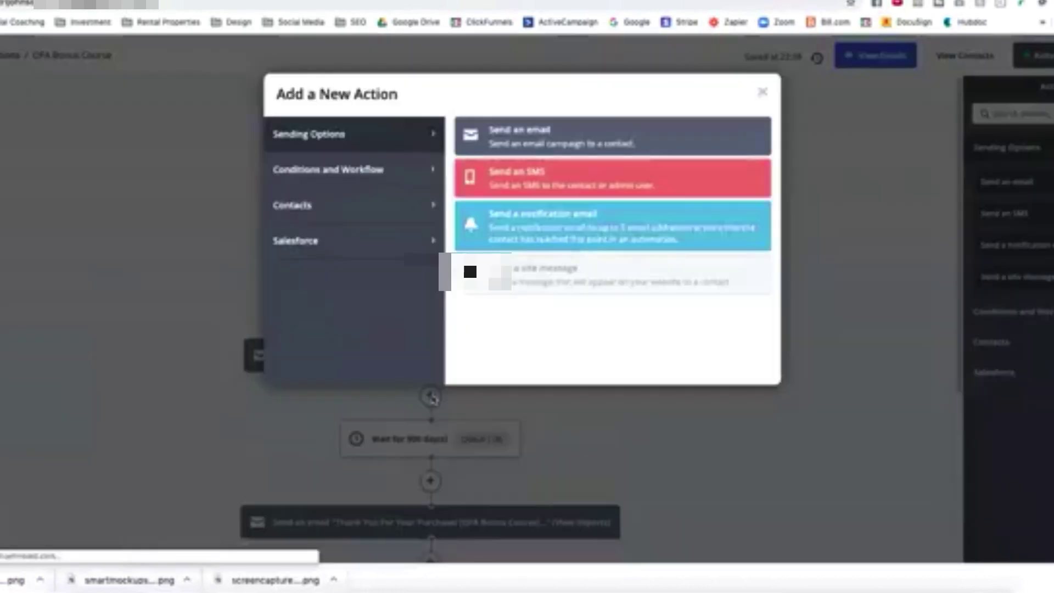
pyautogui.click(341, 167)
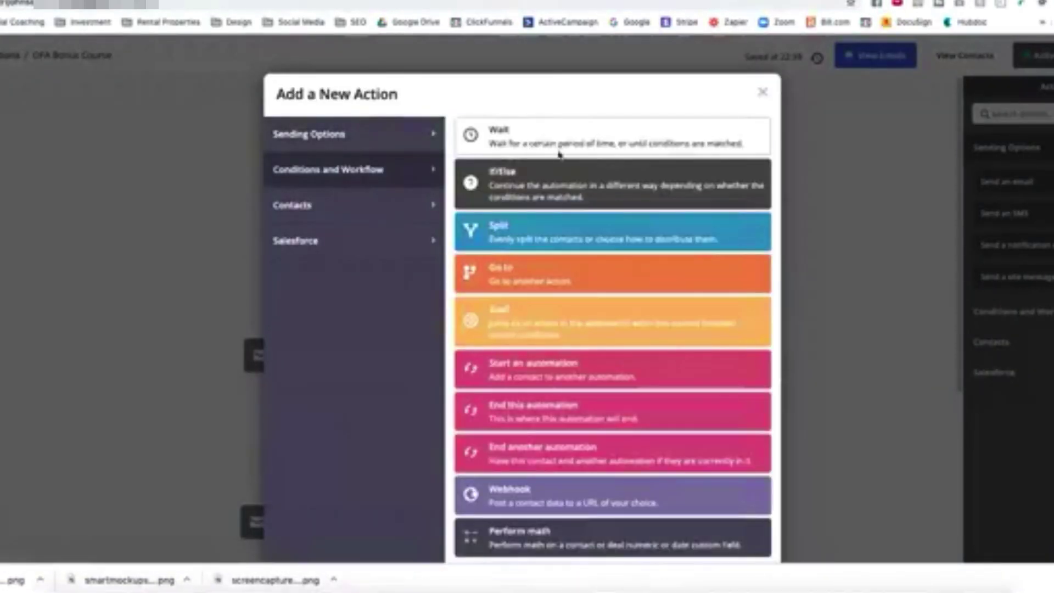
pyautogui.click(569, 190)
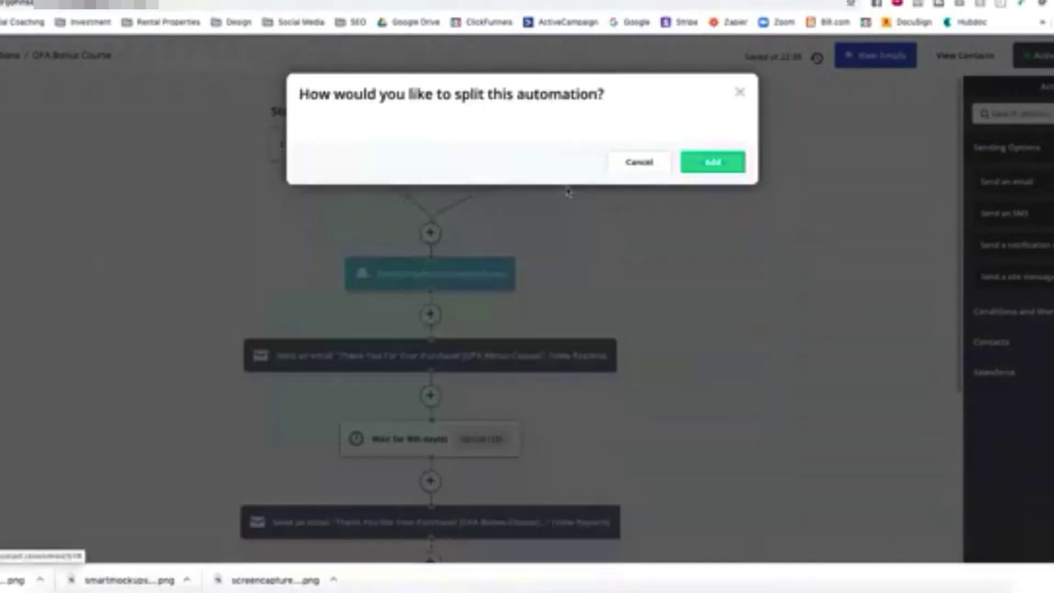
pyautogui.click(462, 156)
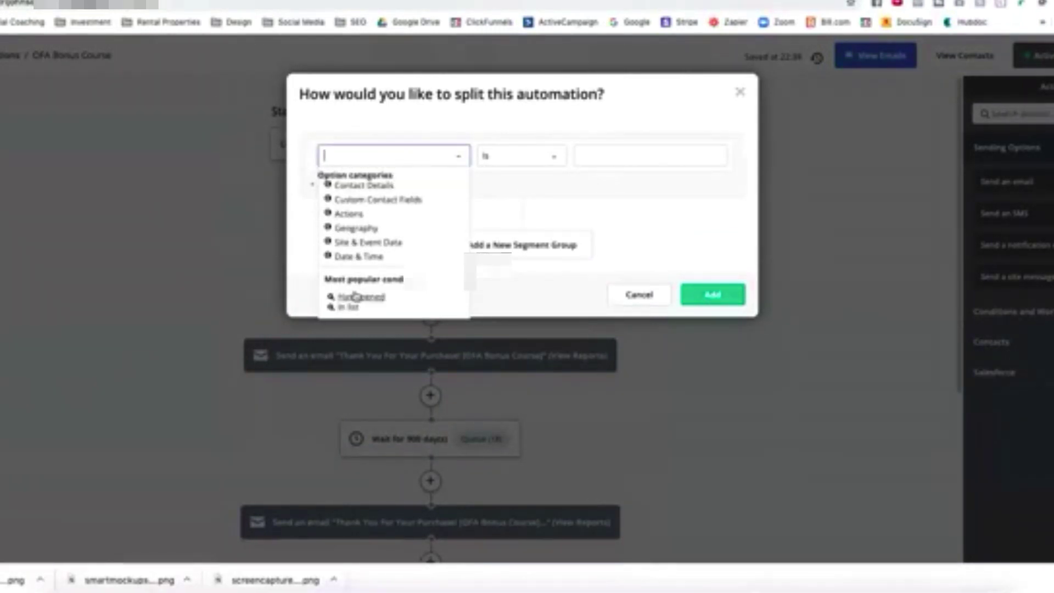
pyautogui.click(352, 256)
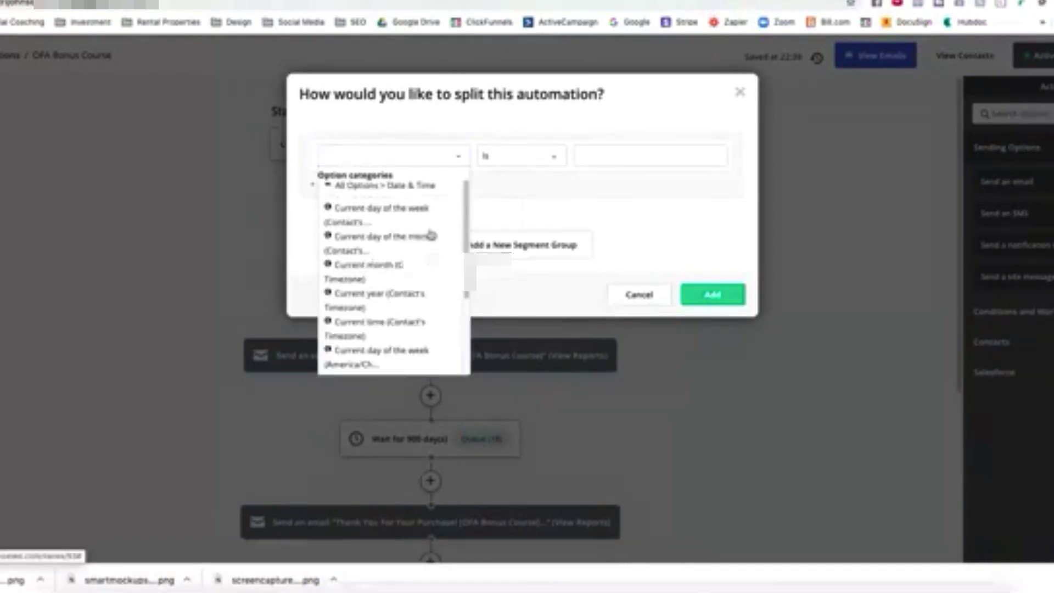
pyautogui.scroll(-3, 467, 229)
pyautogui.scroll(3, 466, 229)
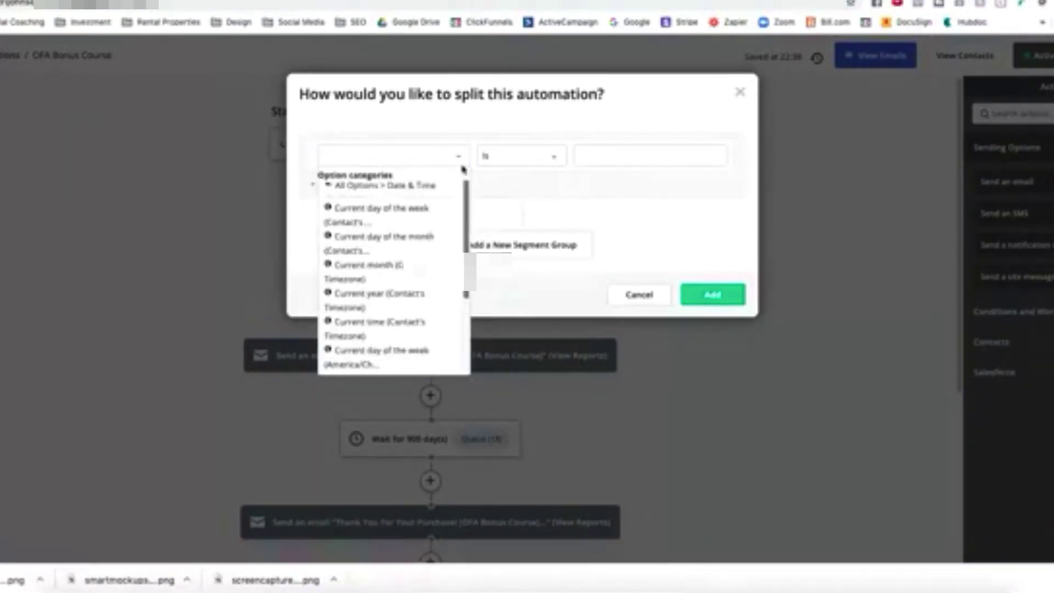
pyautogui.click(539, 196)
pyautogui.click(463, 160)
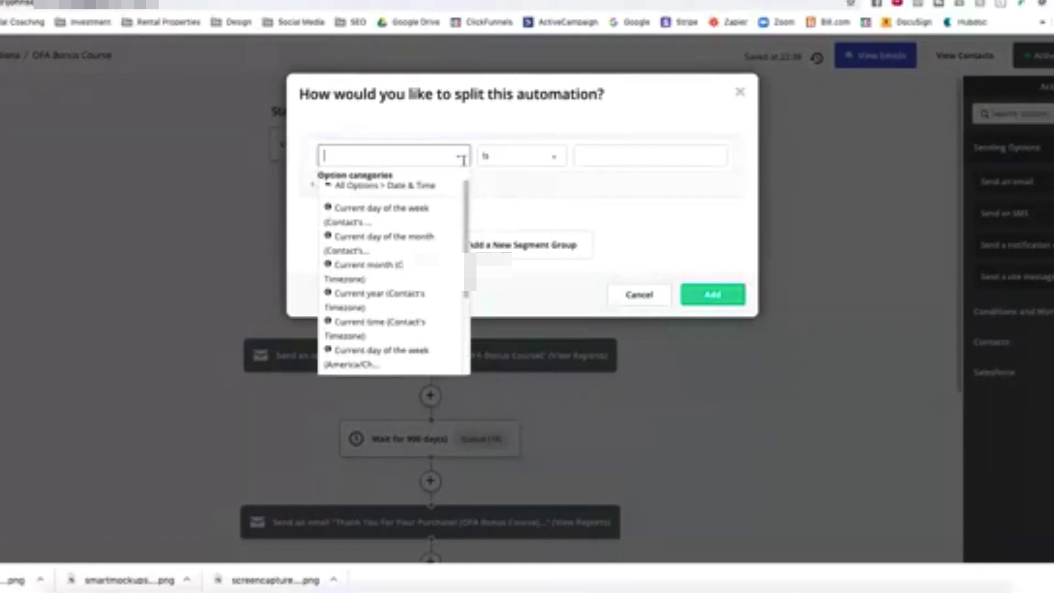
pyautogui.click(631, 299)
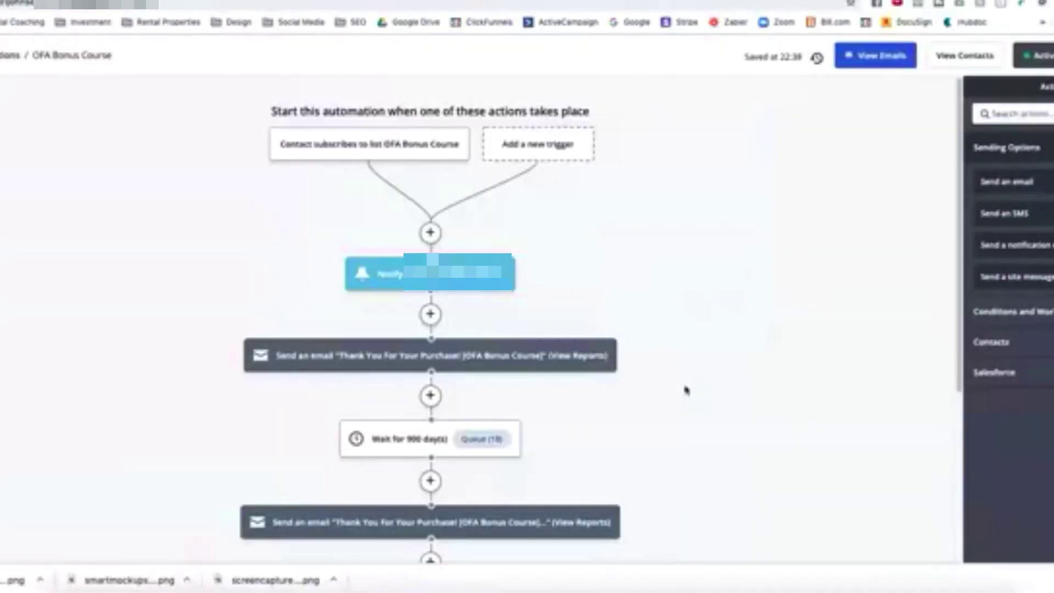
# - Switch back to the Canva Featured FB Photo design with the iMac and iPad mockup
pyautogui.click(467, 5)
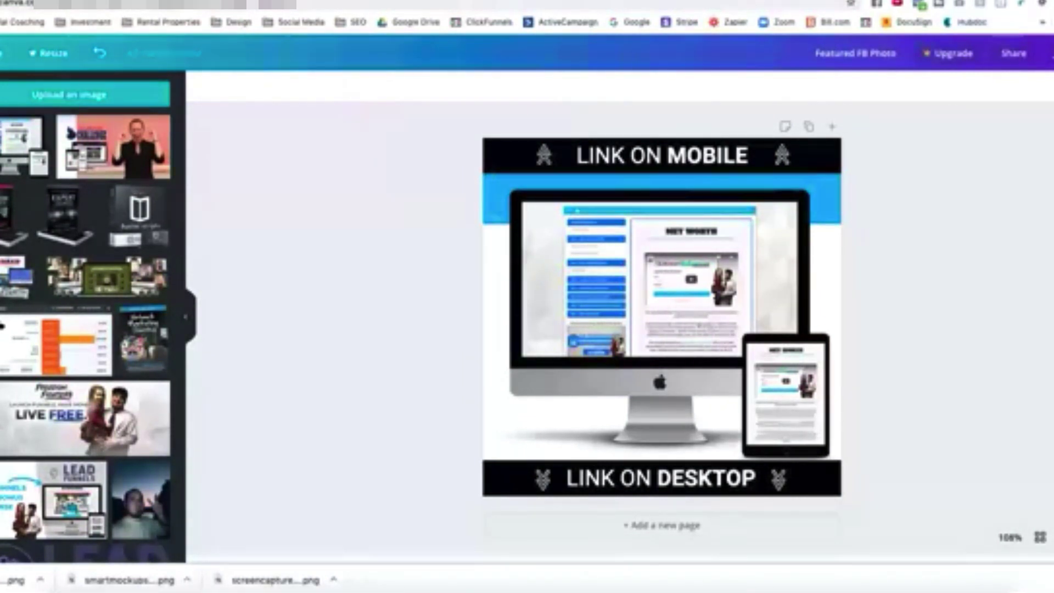
# - Cycle through the Facebook, contacts and ClickFunnels tabs, then load the Canva home page
pyautogui.hotkey('ctrl', 'Tab')
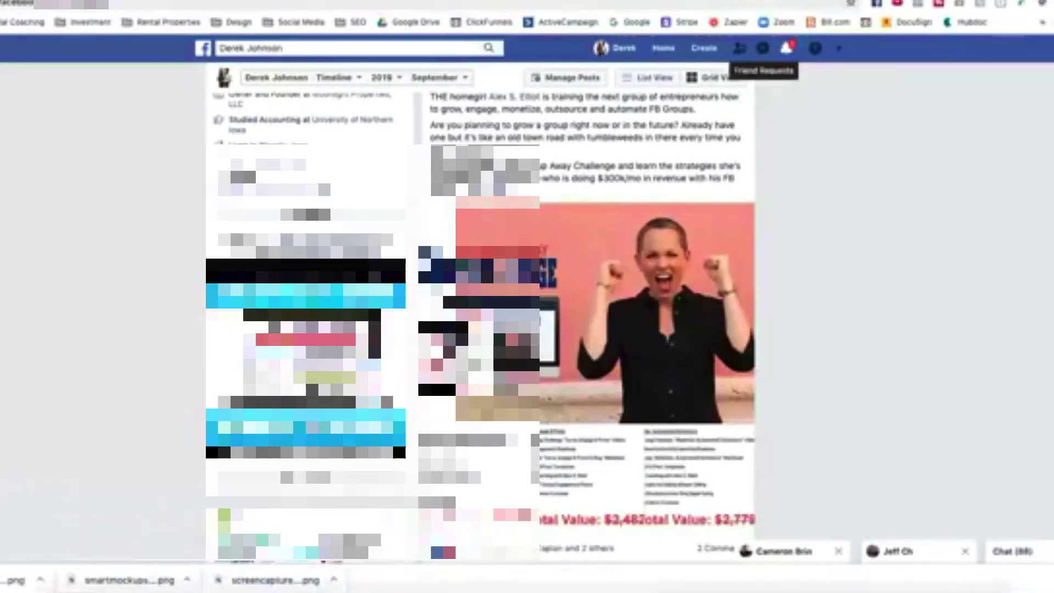
pyautogui.hotkey('ctrl', 'Tab')
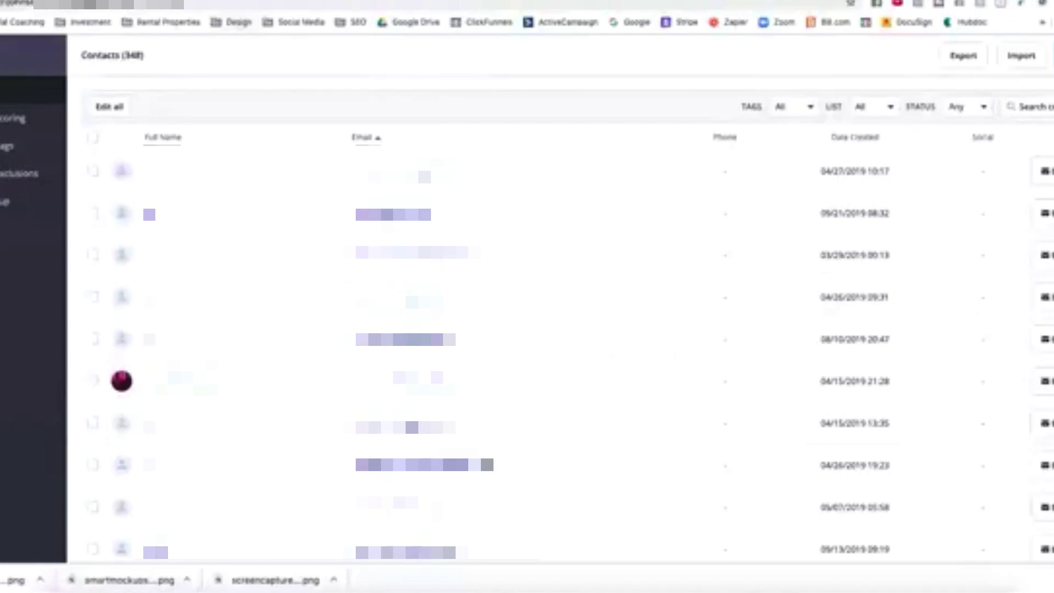
pyautogui.hotkey('ctrl', 'Tab')
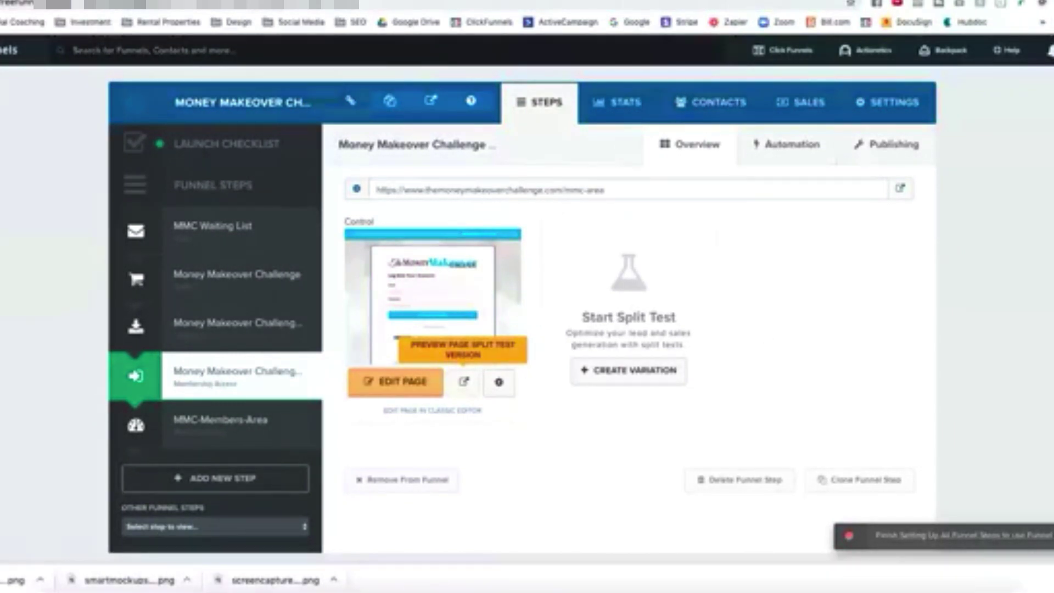
pyautogui.hotkey('ctrl', 'Tab')
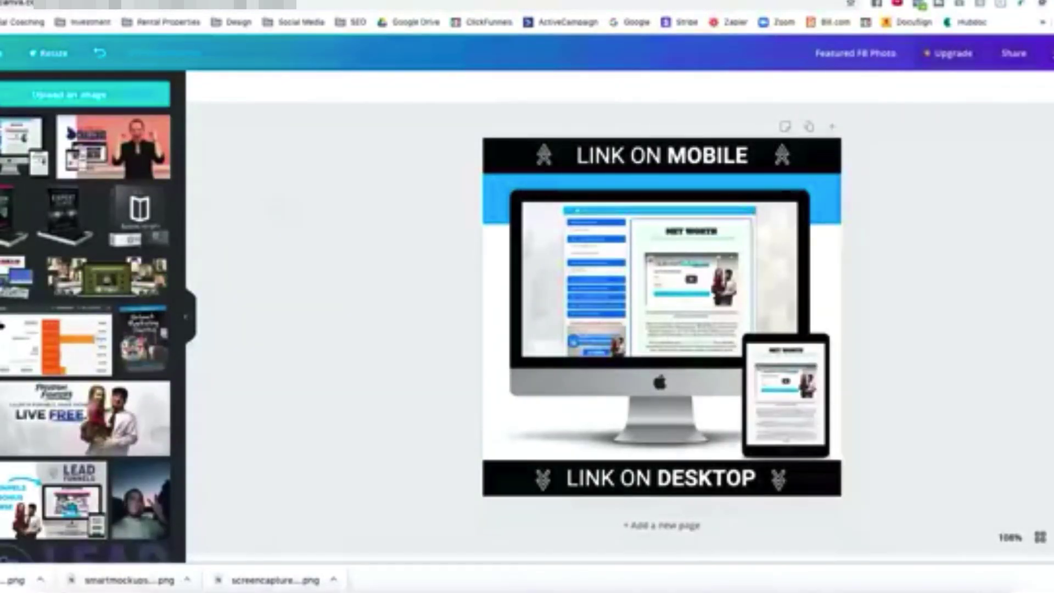
pyautogui.press('super+r')
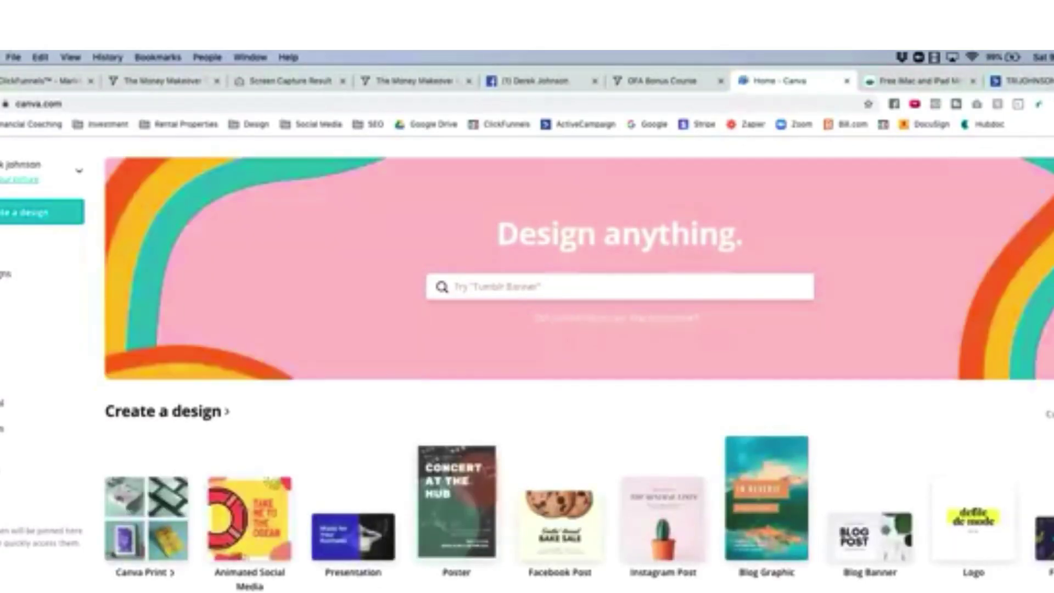
# - Browse the Canva home page and account menu, then switch to the Smartmockups iMac/iPad mockup
pyautogui.scroll(-3, 815, 348)
pyautogui.scroll(-5, 578, 363)
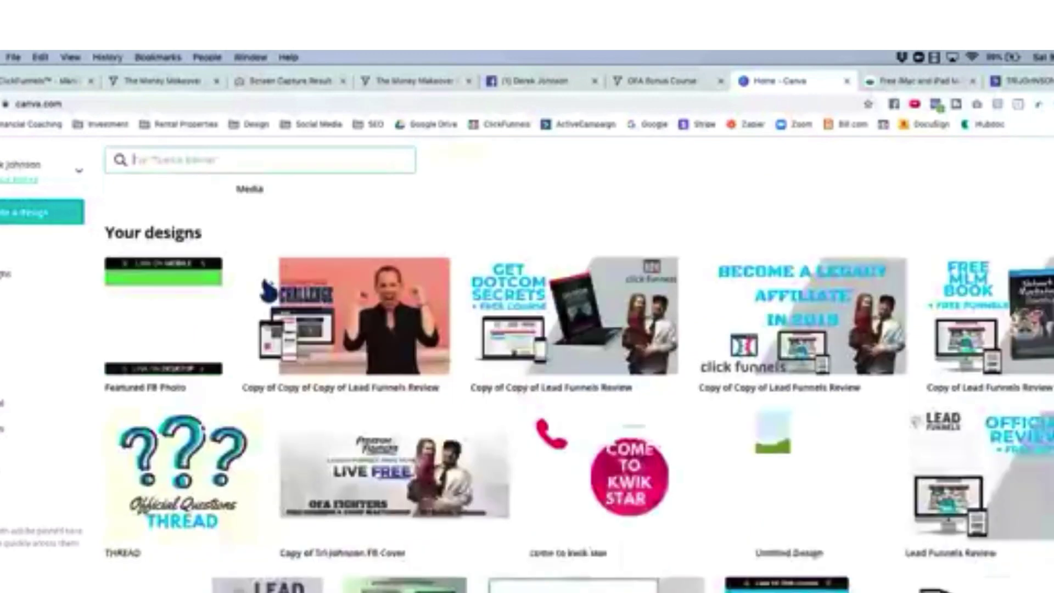
pyautogui.scroll(7, 578, 362)
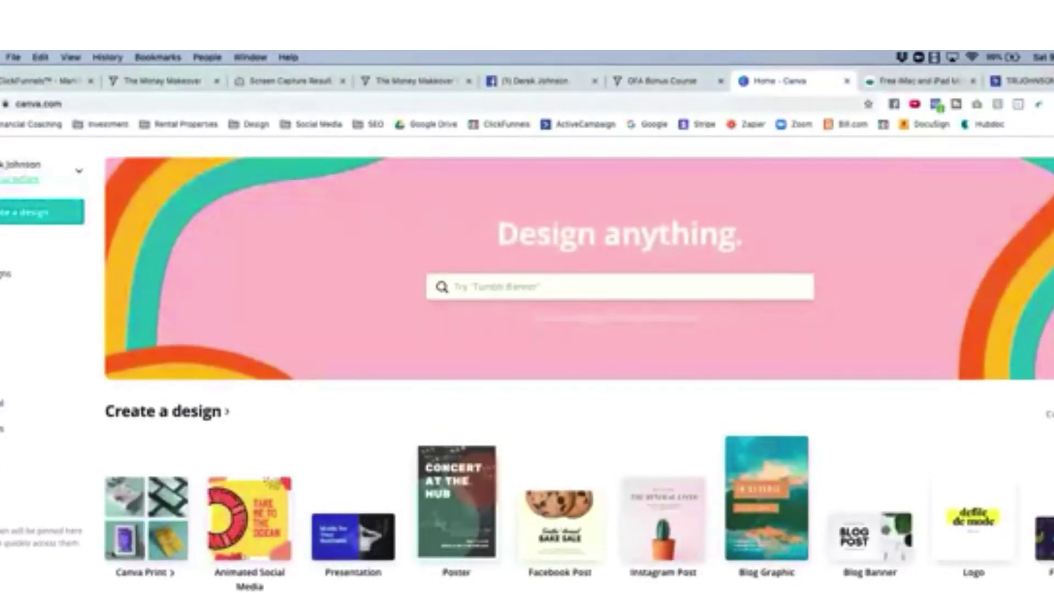
pyautogui.click(12, 171)
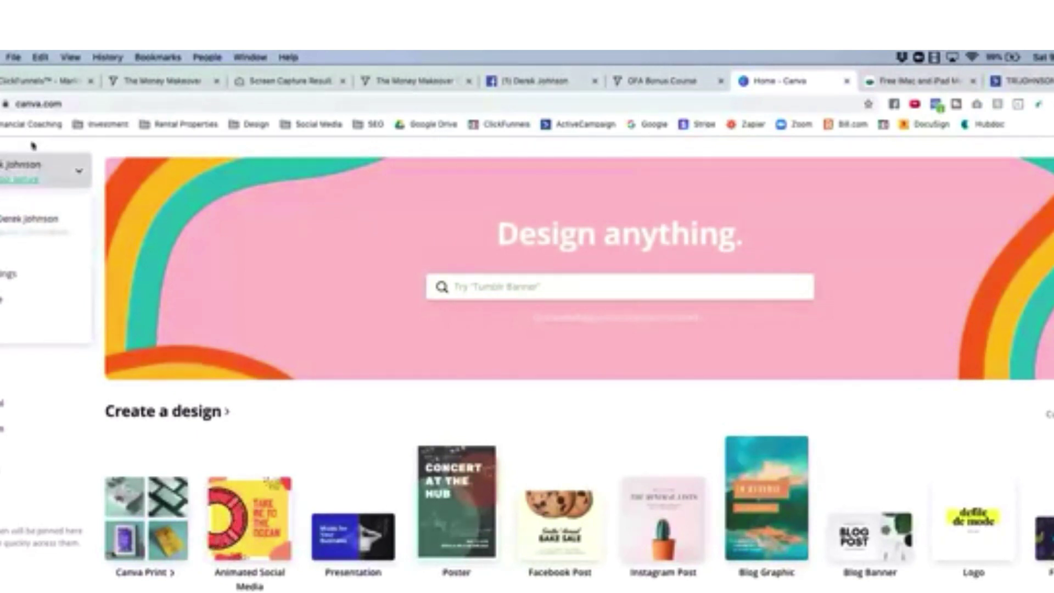
pyautogui.click(34, 162)
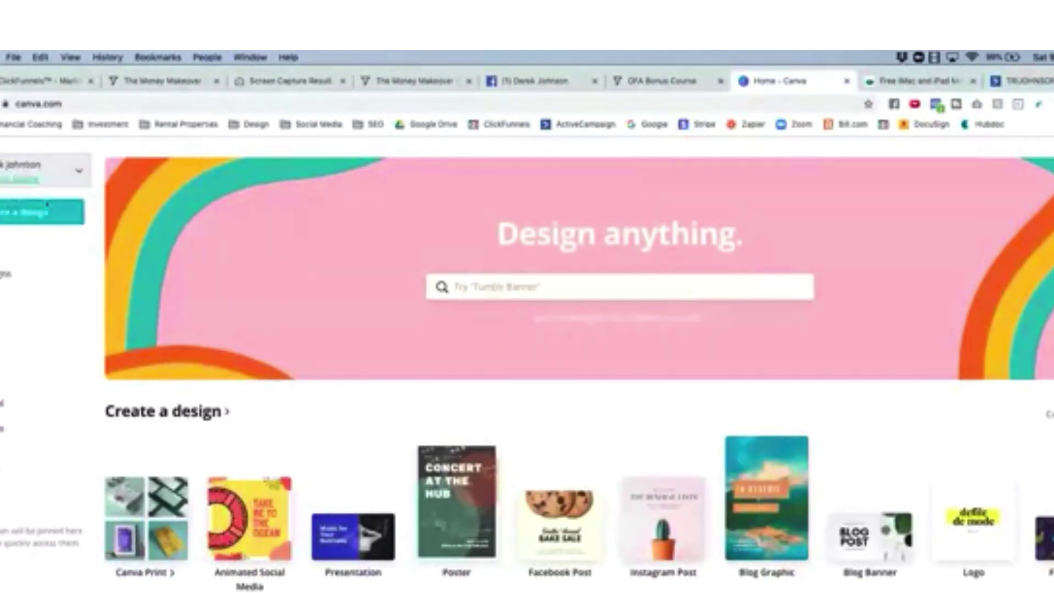
pyautogui.click(908, 87)
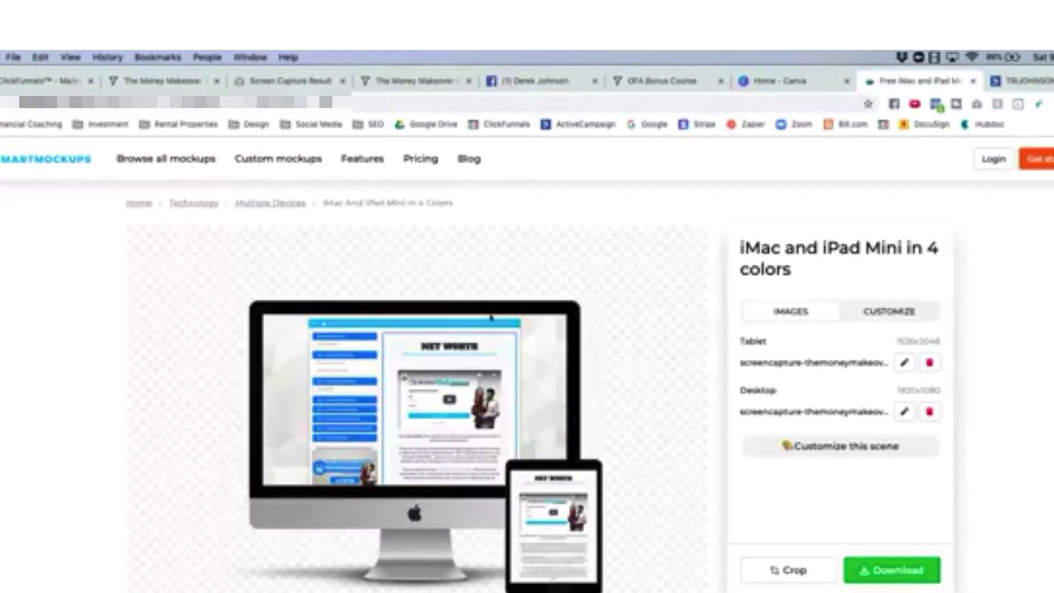
# - Show the Design bookmarks folder list, including CoverActionPro
pyautogui.click(251, 124)
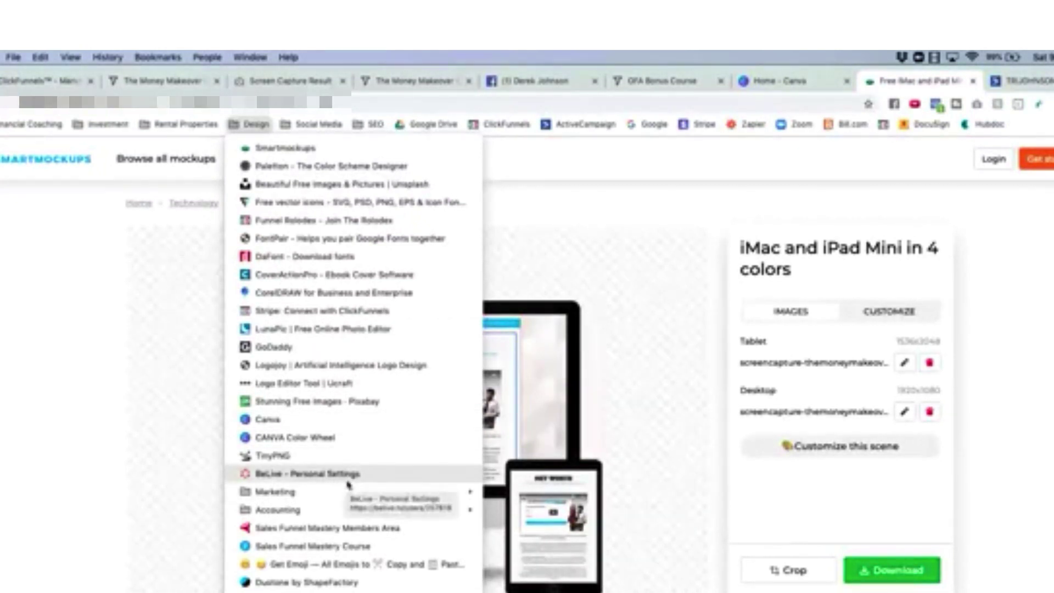
# - Open the CoverActionPro website and skim the top of its 3.0 sales page
pyautogui.click(366, 275)
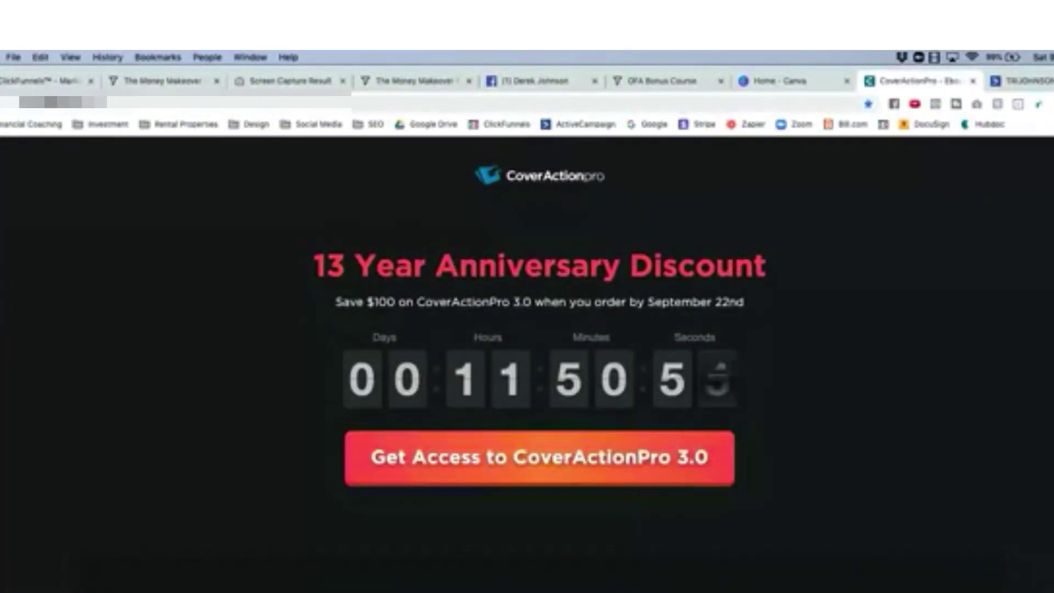
pyautogui.scroll(-10, 986, 323)
pyautogui.scroll(-4, 532, 265)
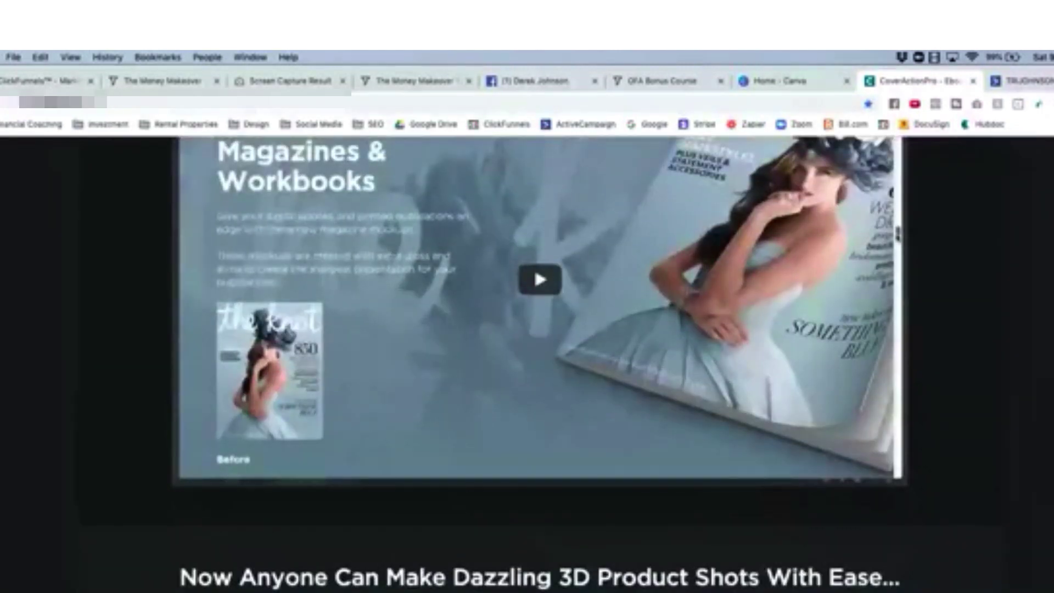
pyautogui.scroll(4, 540, 362)
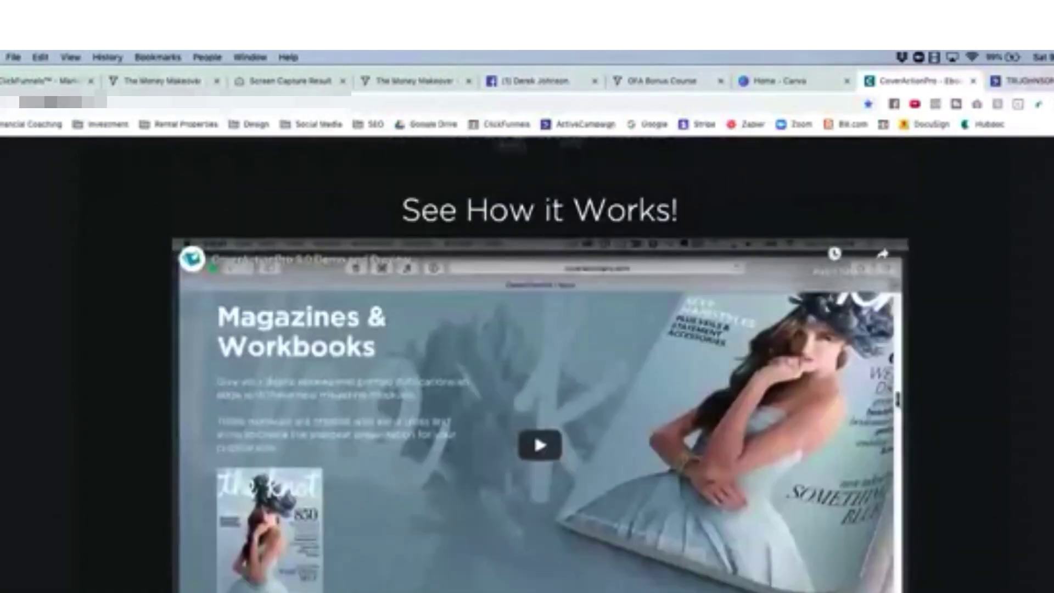
pyautogui.scroll(-10, 540, 362)
pyautogui.scroll(2, 540, 362)
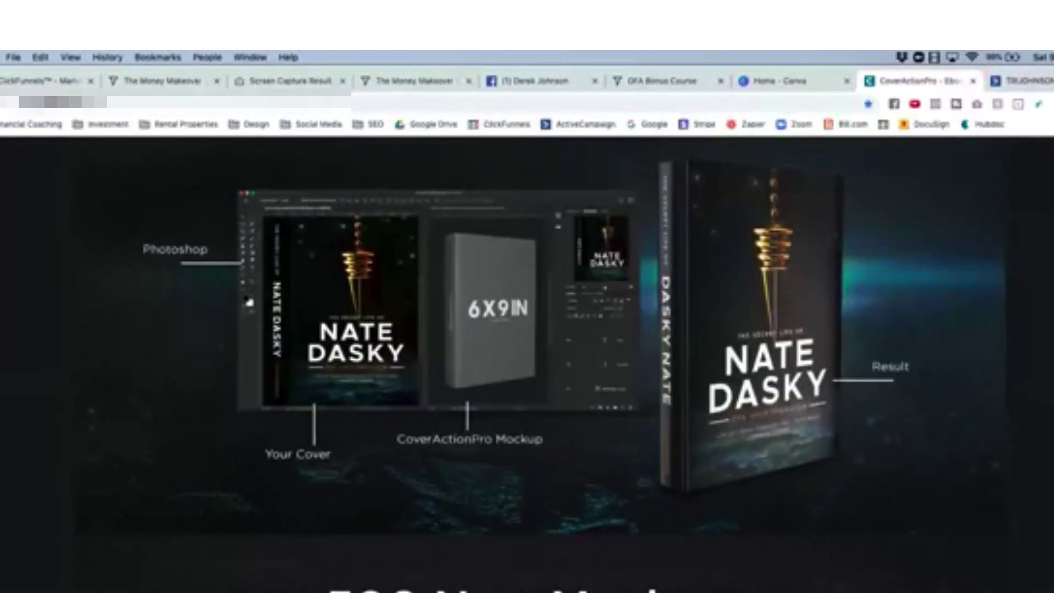
pyautogui.scroll(-15, 527, 364)
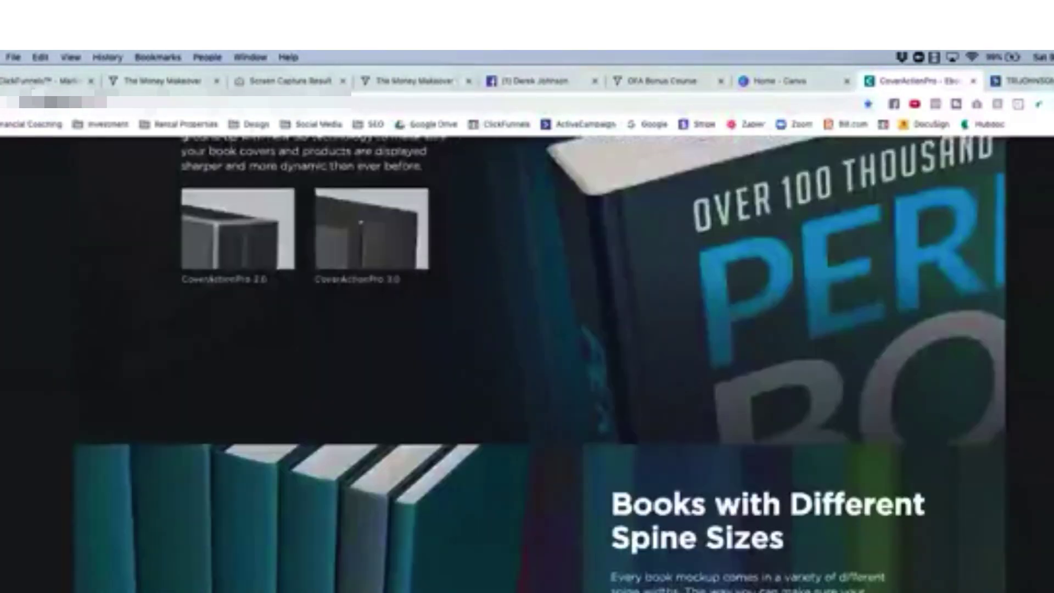
pyautogui.scroll(15, 526, 364)
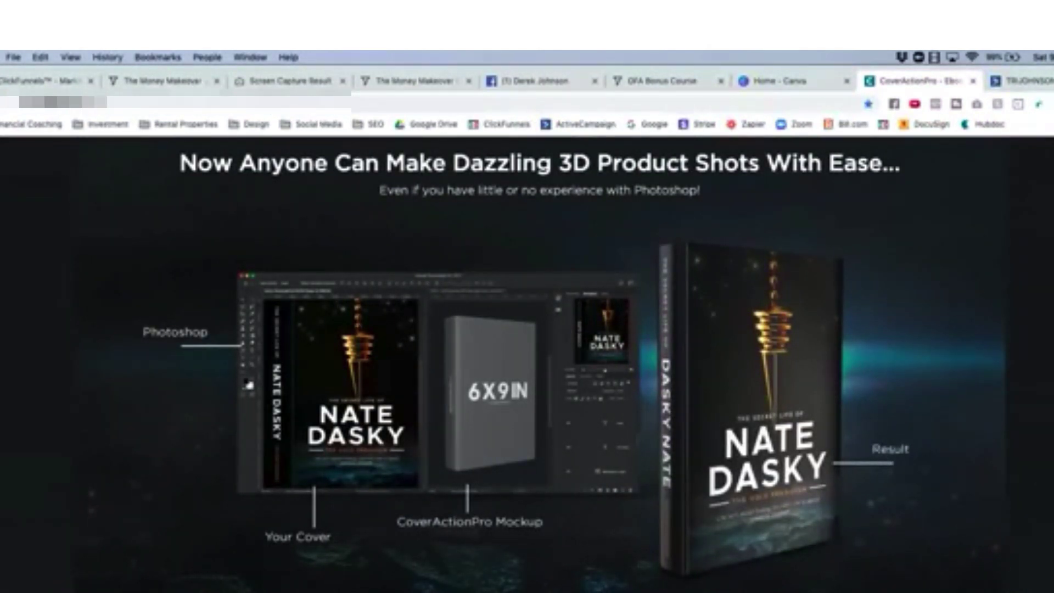
# - Scroll down to the $100 13 Year Anniversary Discount and back up
pyautogui.scroll(-15, 527, 364)
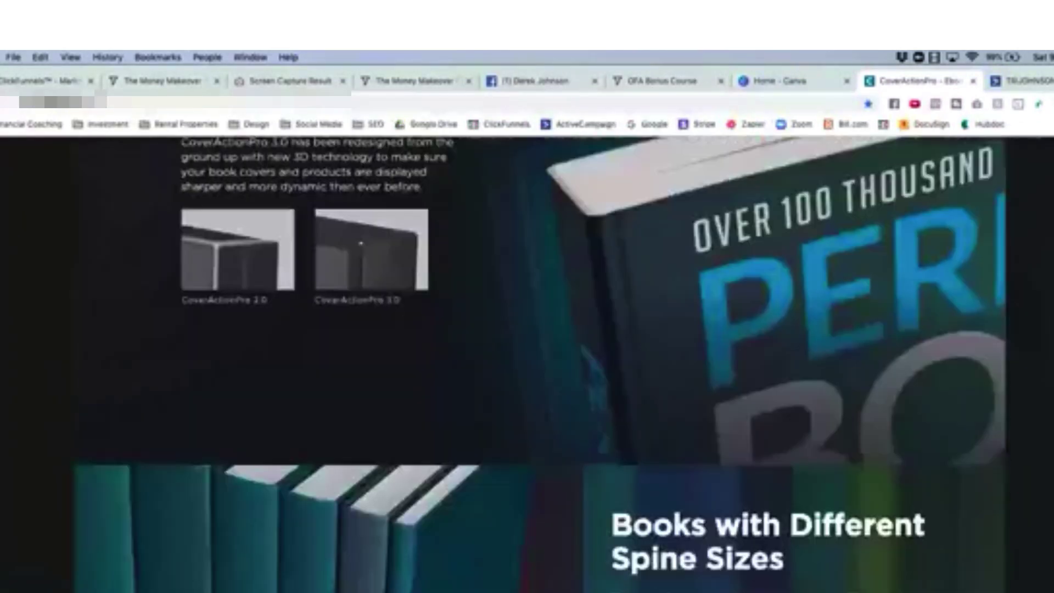
pyautogui.scroll(-10, 527, 364)
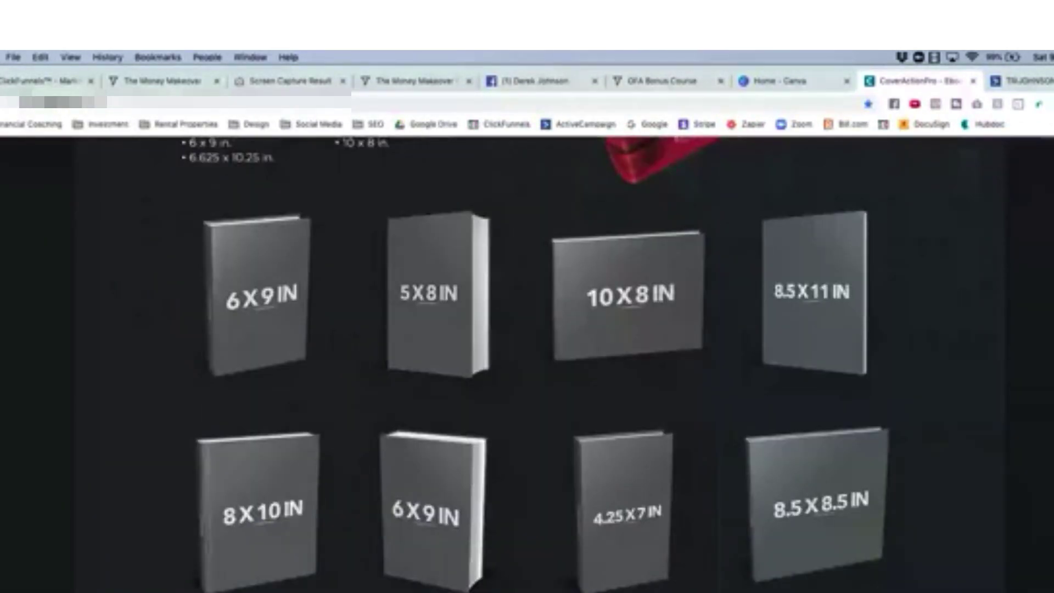
pyautogui.scroll(-10, 527, 364)
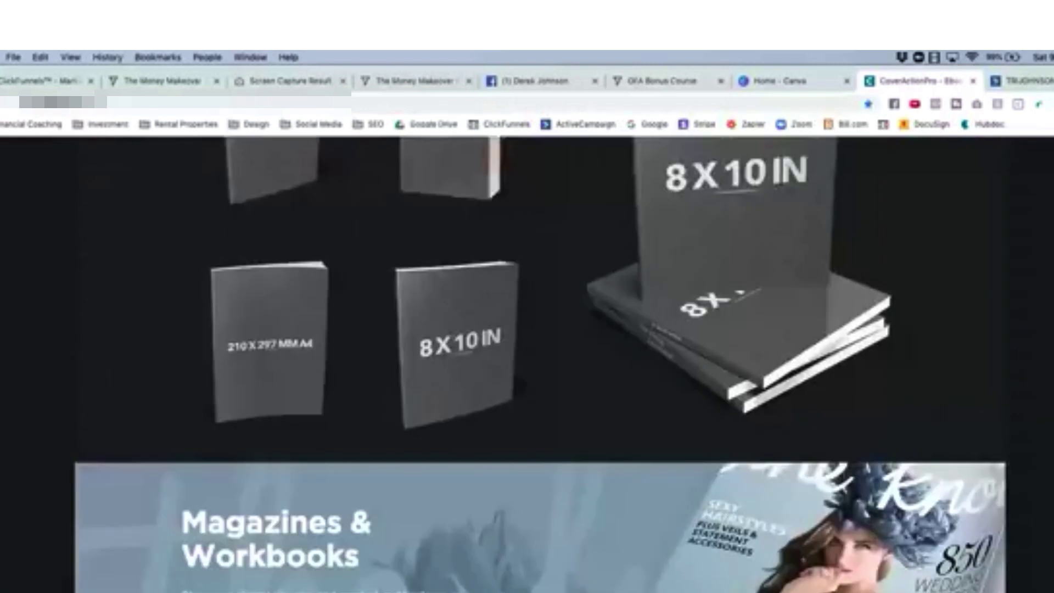
pyautogui.scroll(-3, 527, 364)
pyautogui.scroll(20, 527, 364)
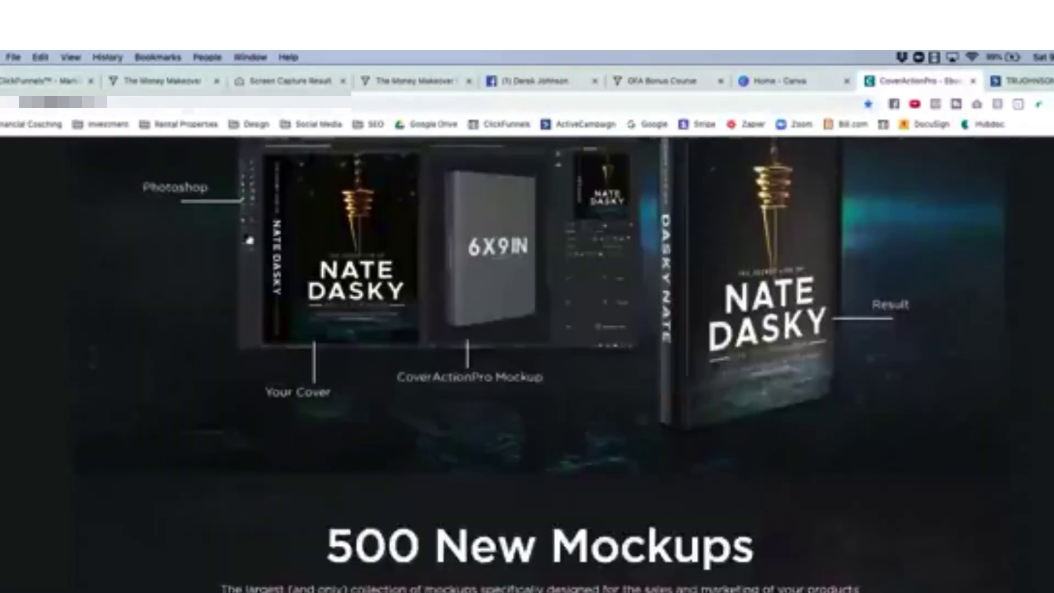
pyautogui.scroll(5, 527, 363)
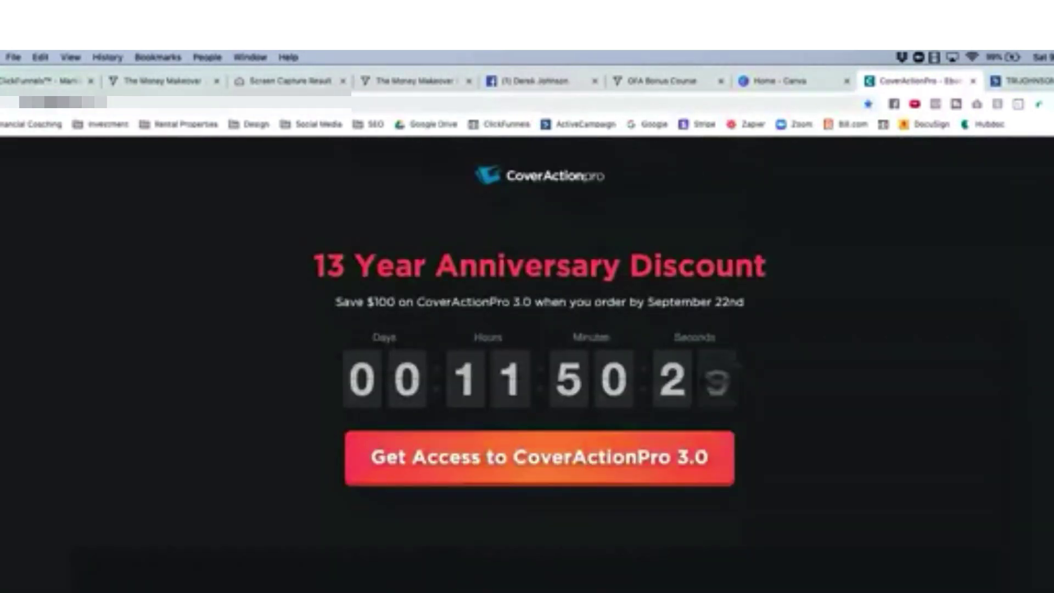